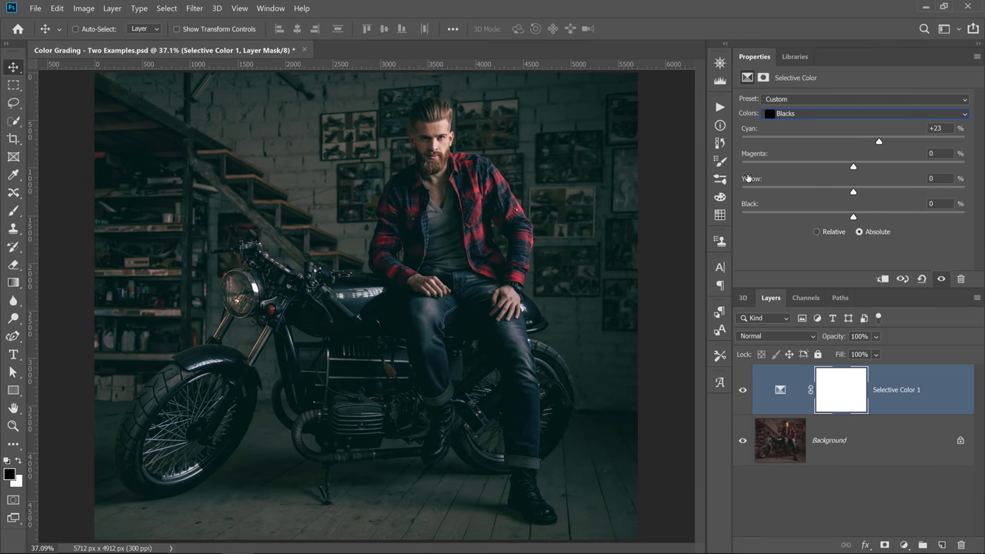
- Reduce Yellow and slightly raise Black in the Blacks range of the Selective Color layer, and switch to the Whites range
{"action": "left_click_drag", "start_coordinate": [853, 191], "coordinate": [824, 191]}
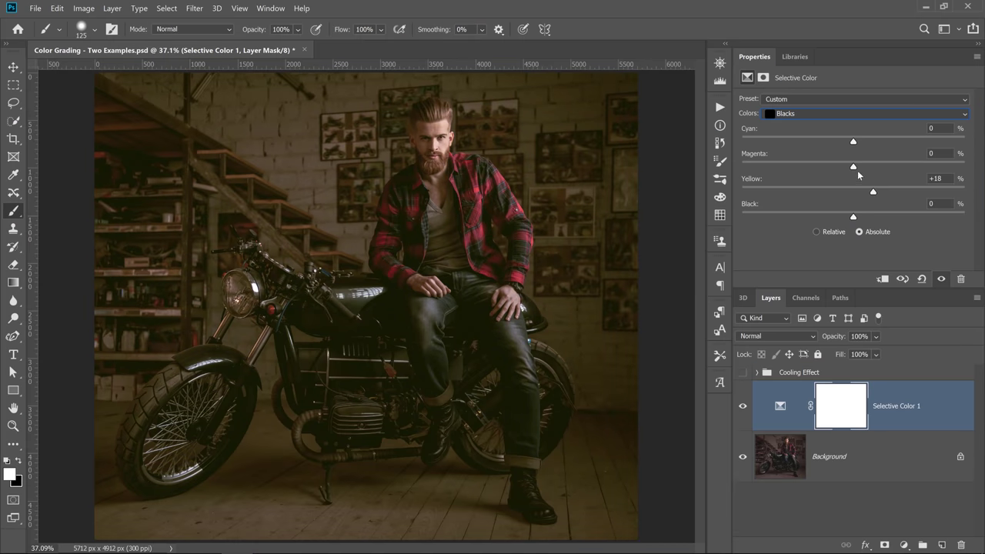
{"action": "left_click_drag", "start_coordinate": [853, 217], "coordinate": [860, 216]}
{"action": "left_click", "coordinate": [806, 113]}
{"action": "left_click", "coordinate": [806, 189]}
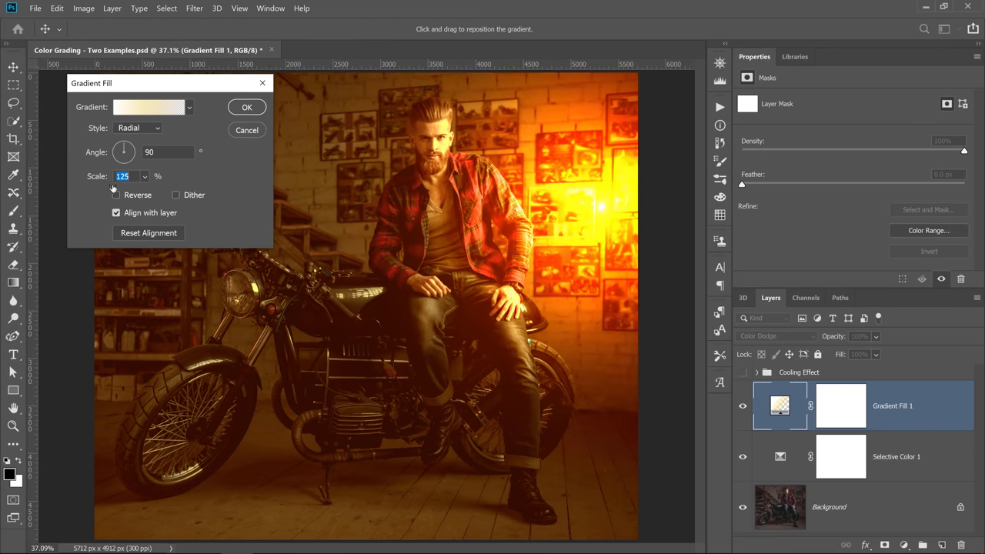
- Apply the radial gradient fill at a 90° angle and 125% scale, and switch to the Brush tool
{"action": "left_click", "coordinate": [247, 107]}
{"action": "key", "text": "b"}
{"action": "mouse_move", "coordinate": [837, 360]}
{"action": "left_mouse_down"}
{"action": "mouse_move", "coordinate": [822, 358]}
{"action": "mouse_move", "coordinate": [832, 357]}
{"action": "left_mouse_up"}
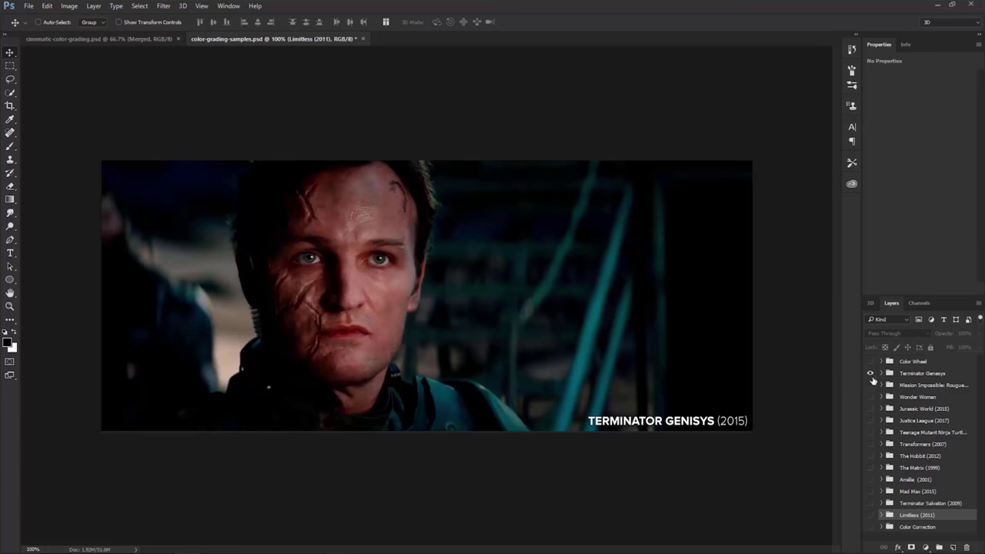
- Show only the Mission Impossible sample group in the color grading samples document
{"action": "left_click", "coordinate": [870, 385], "text": "alt"}
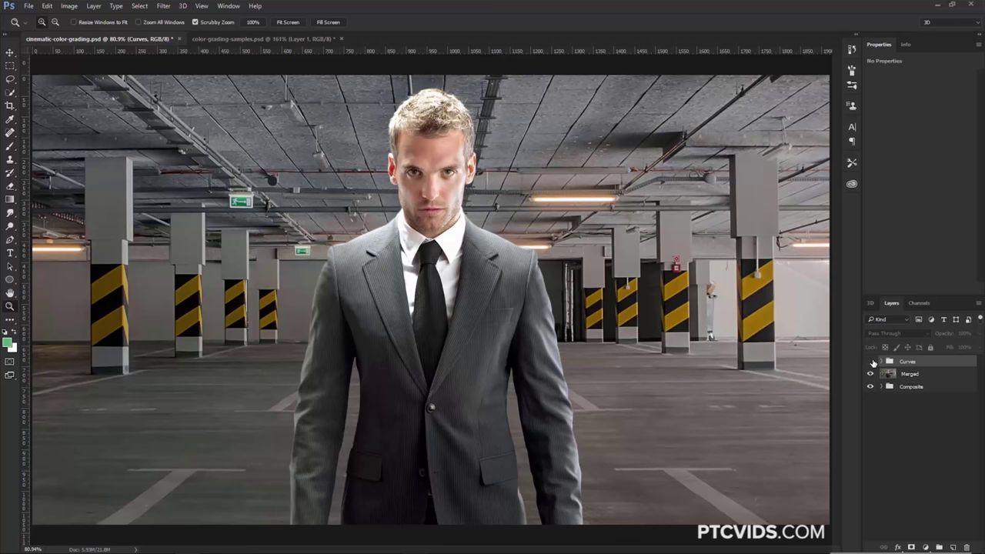
- Add a Selective Color adjustment layer above the Curves group and select its Blacks range
{"action": "left_click", "coordinate": [926, 547]}
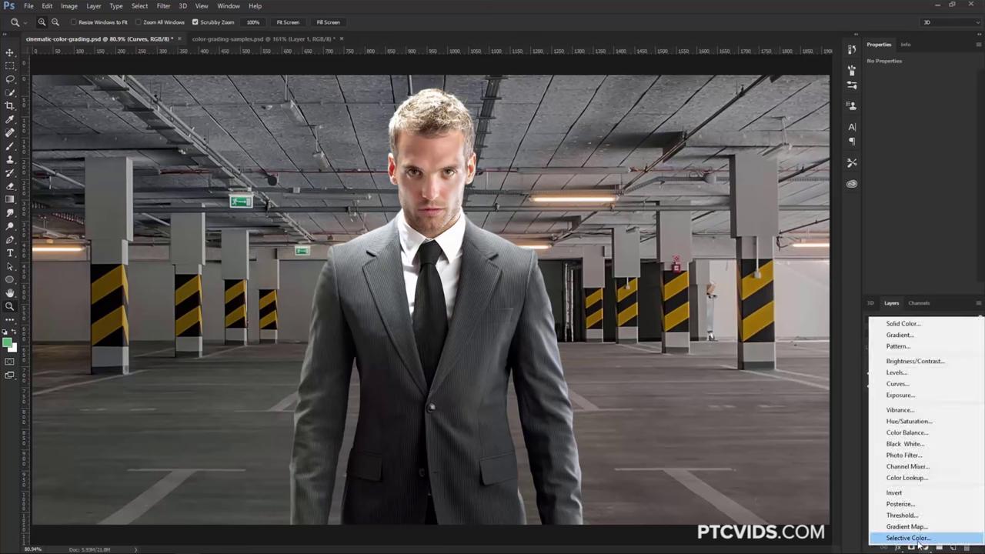
{"action": "left_click", "coordinate": [913, 516]}
{"action": "left_click", "coordinate": [928, 90]}
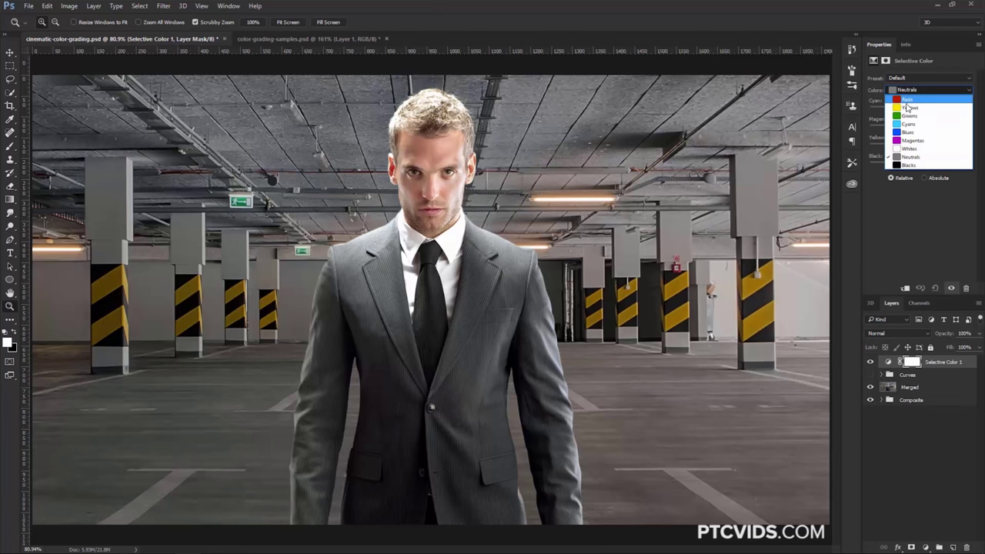
{"action": "left_click", "coordinate": [916, 165]}
{"action": "left_click_drag", "start_coordinate": [920, 110], "coordinate": [923, 165]}
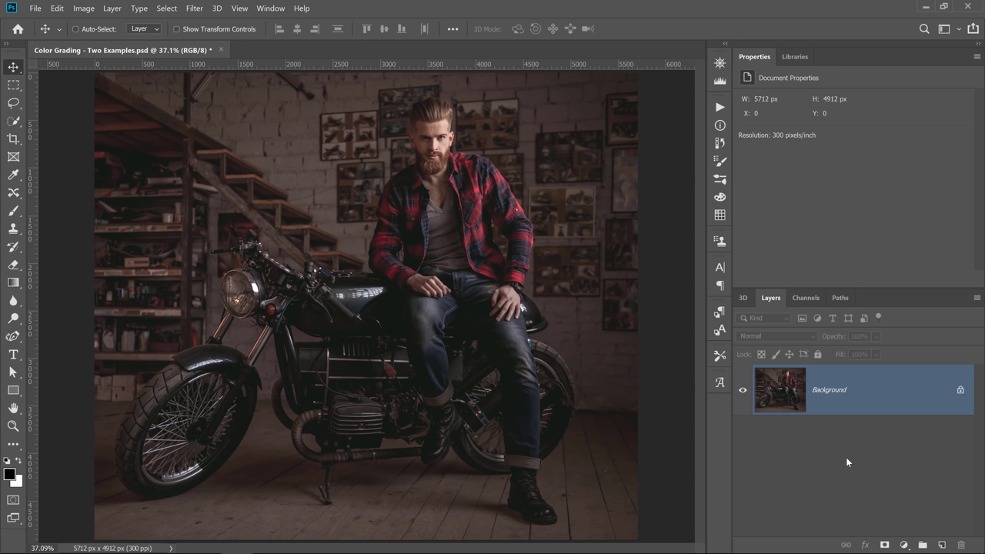
- Add a Selective Color adjustment layer above the motorcycle photo's Background and look through its color ranges
{"action": "left_click", "coordinate": [904, 544]}
{"action": "left_click", "coordinate": [904, 539]}
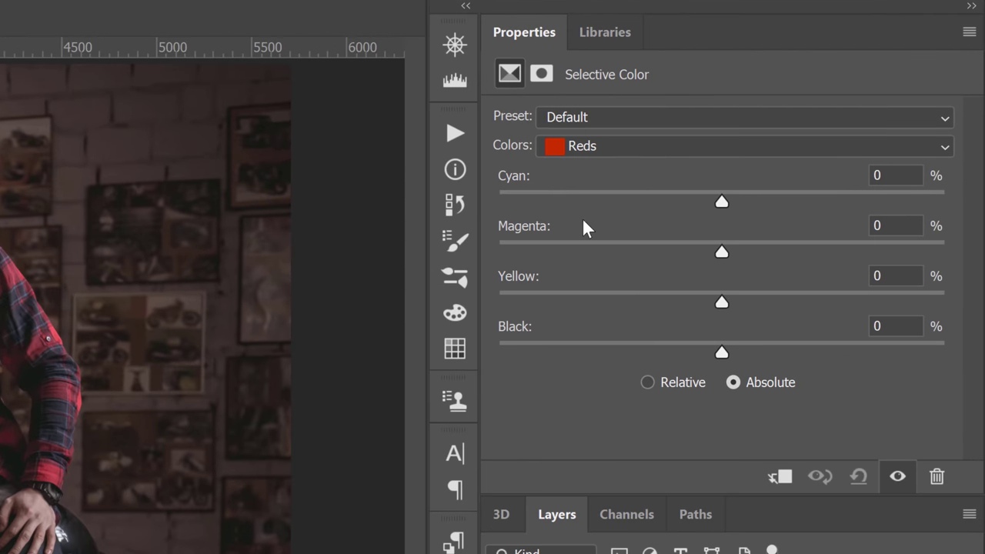
{"action": "left_click", "coordinate": [597, 148]}
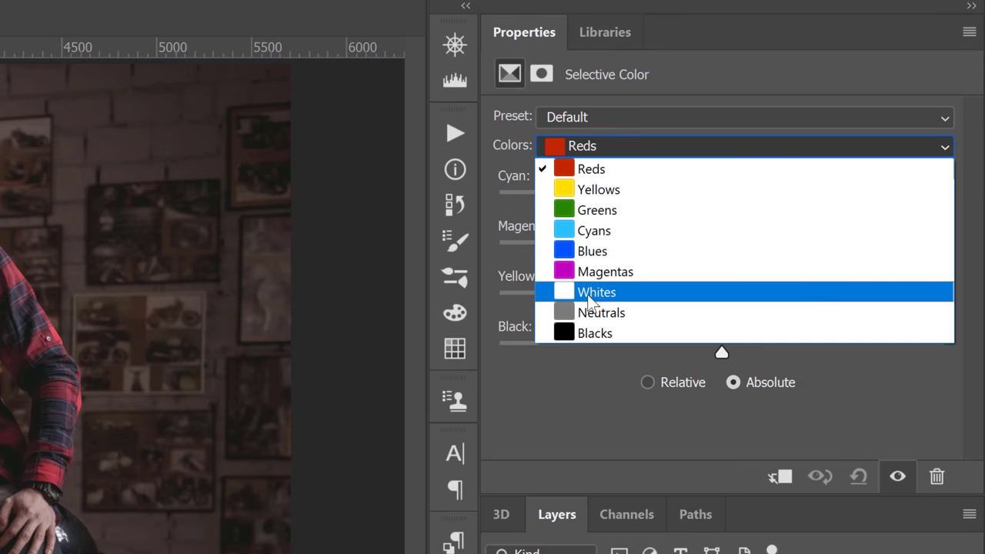
{"action": "left_click", "coordinate": [574, 417]}
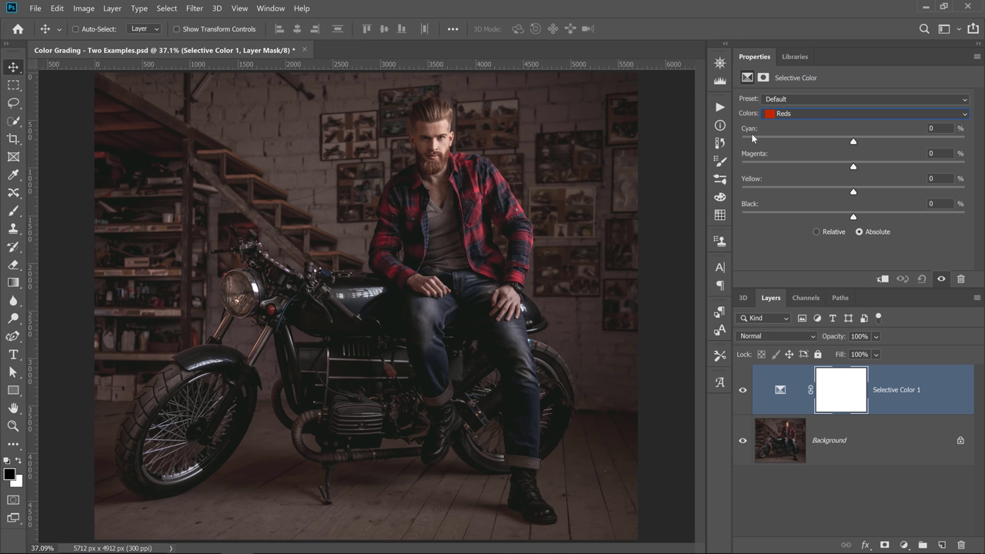
- Add a Color Balance adjustment layer, compare its controls with the Selective Color layer, and delete it
{"action": "left_click", "coordinate": [905, 544]}
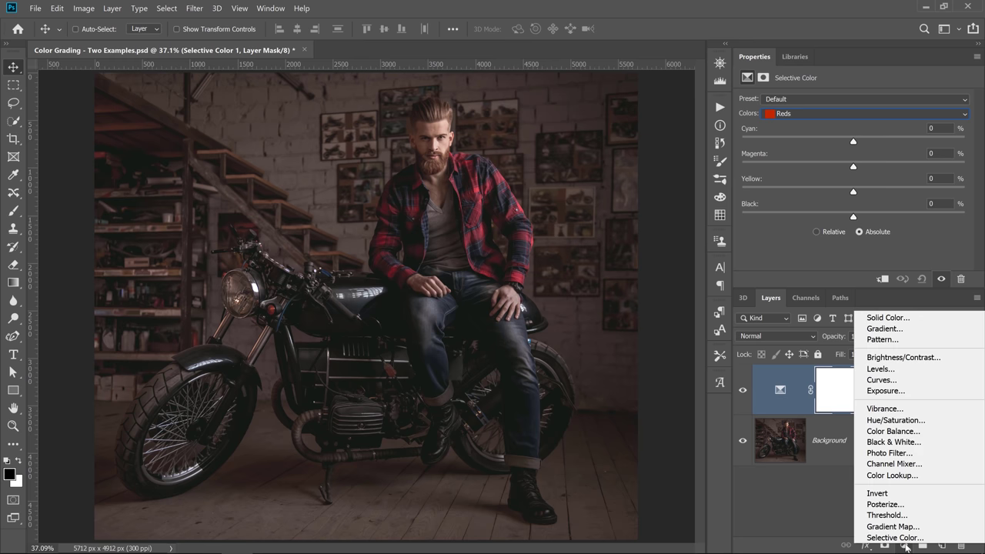
{"action": "left_click", "coordinate": [892, 431]}
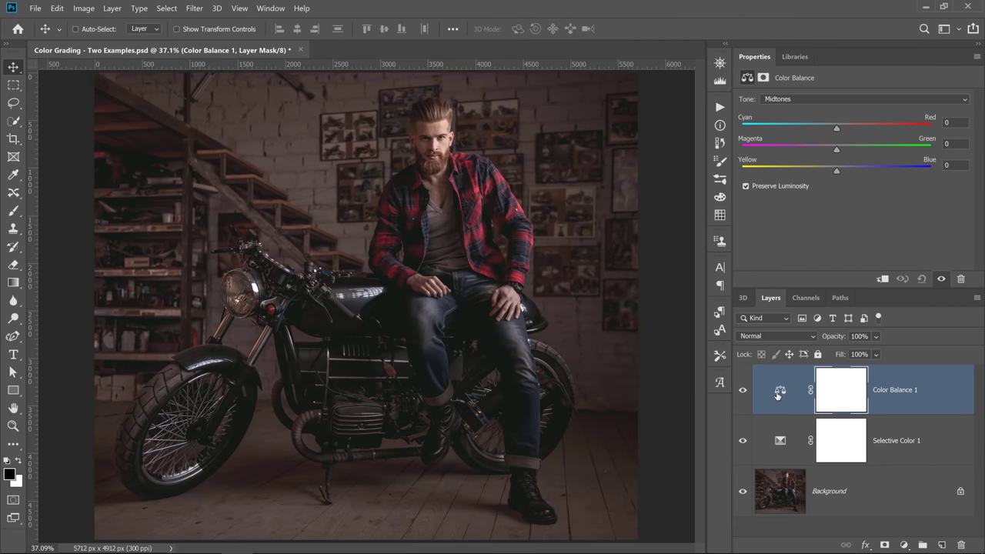
{"action": "left_click", "coordinate": [779, 441]}
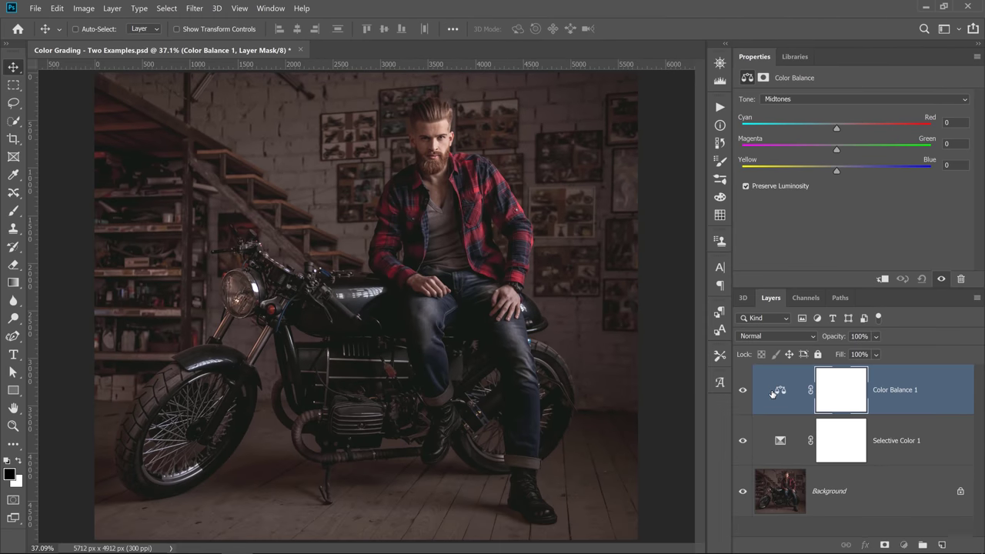
{"action": "left_click_drag", "start_coordinate": [774, 394], "coordinate": [961, 545]}
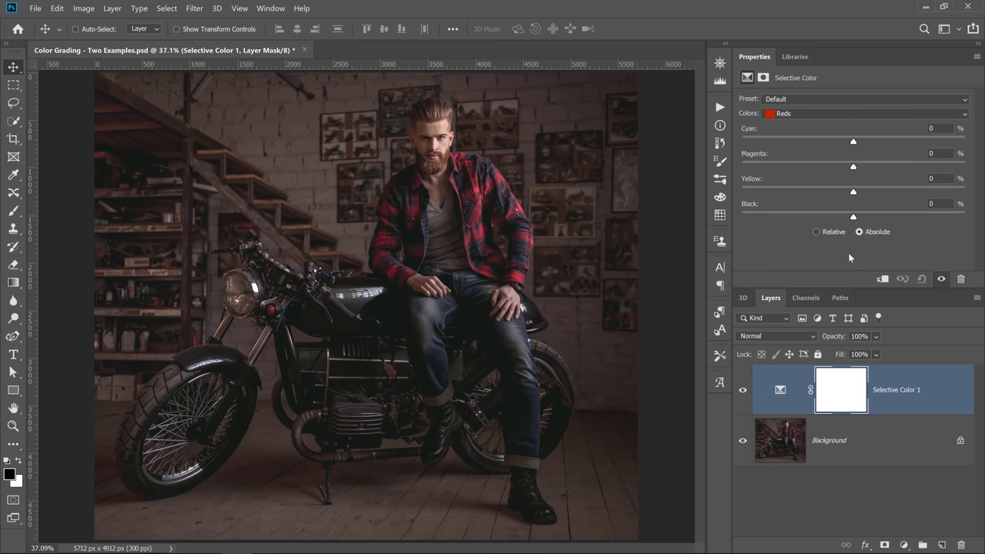
- Set Cyan to +22 and Yellow to -6 in the Blacks range of the Selective Color layer
{"action": "left_click", "coordinate": [792, 114]}
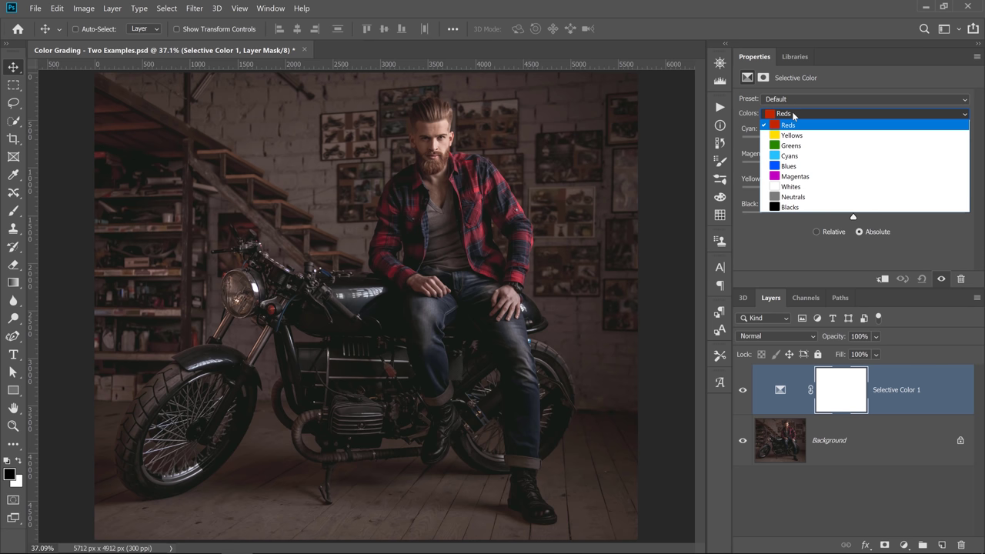
{"action": "left_click", "coordinate": [793, 207]}
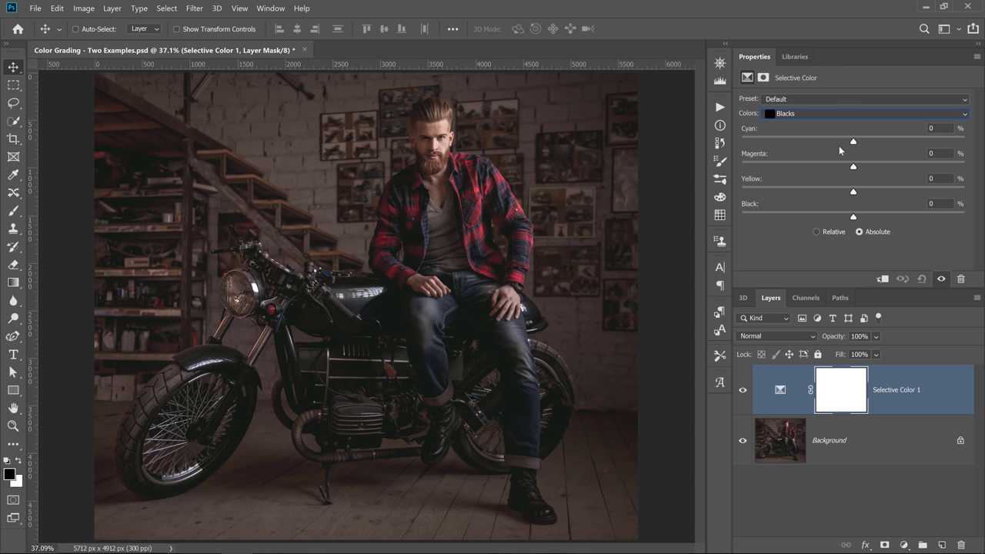
{"action": "left_click_drag", "start_coordinate": [853, 141], "coordinate": [875, 144]}
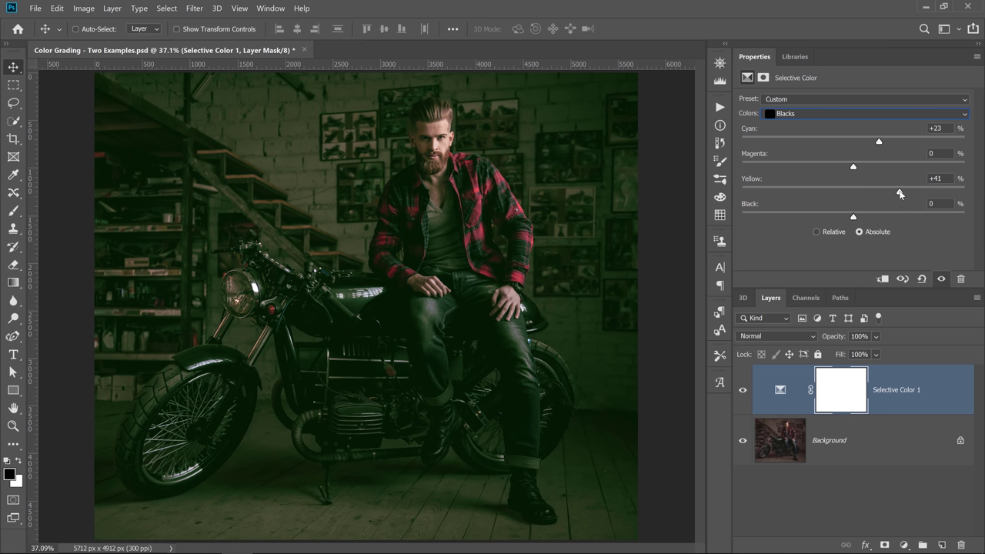
{"action": "left_click_drag", "start_coordinate": [892, 192], "coordinate": [740, 204]}
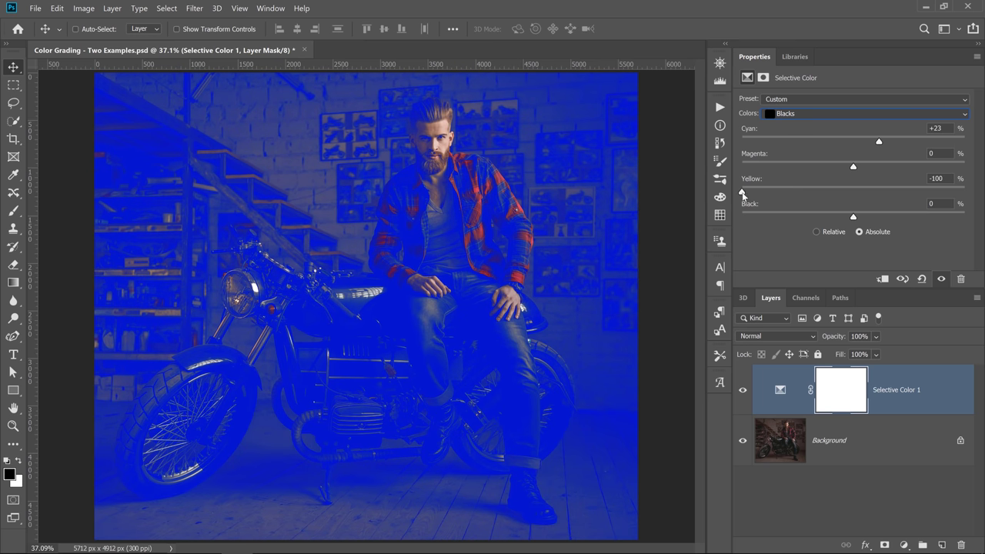
{"action": "left_click_drag", "start_coordinate": [744, 193], "coordinate": [830, 194]}
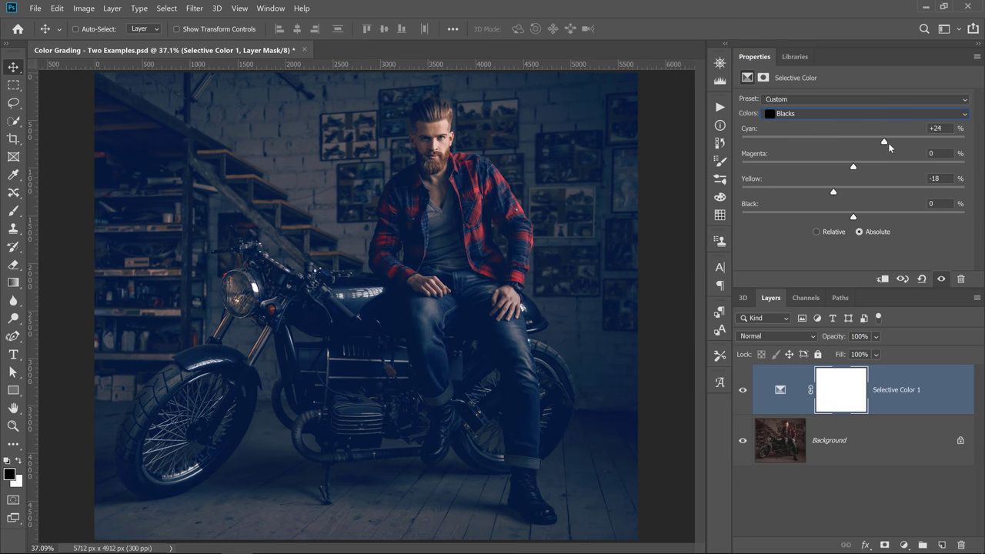
{"action": "left_click_drag", "start_coordinate": [880, 144], "coordinate": [878, 145]}
{"action": "left_click_drag", "start_coordinate": [833, 192], "coordinate": [847, 196]}
- Set Black to +10 in the Blacks range and compare the photo with and without the adjustment
{"action": "left_click_drag", "start_coordinate": [853, 219], "coordinate": [982, 230]}
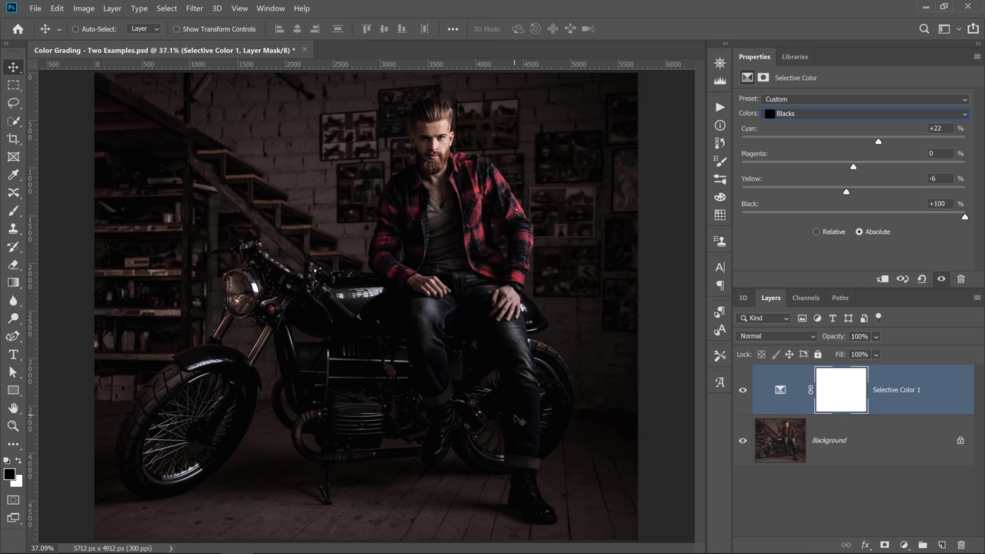
{"action": "left_click_drag", "start_coordinate": [965, 219], "coordinate": [735, 219]}
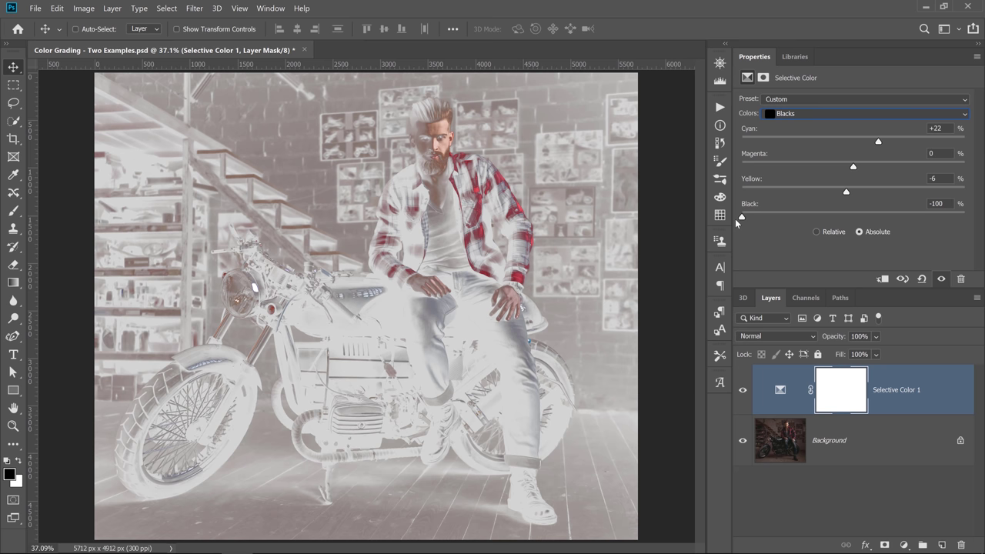
{"action": "left_click_drag", "start_coordinate": [743, 219], "coordinate": [866, 222]}
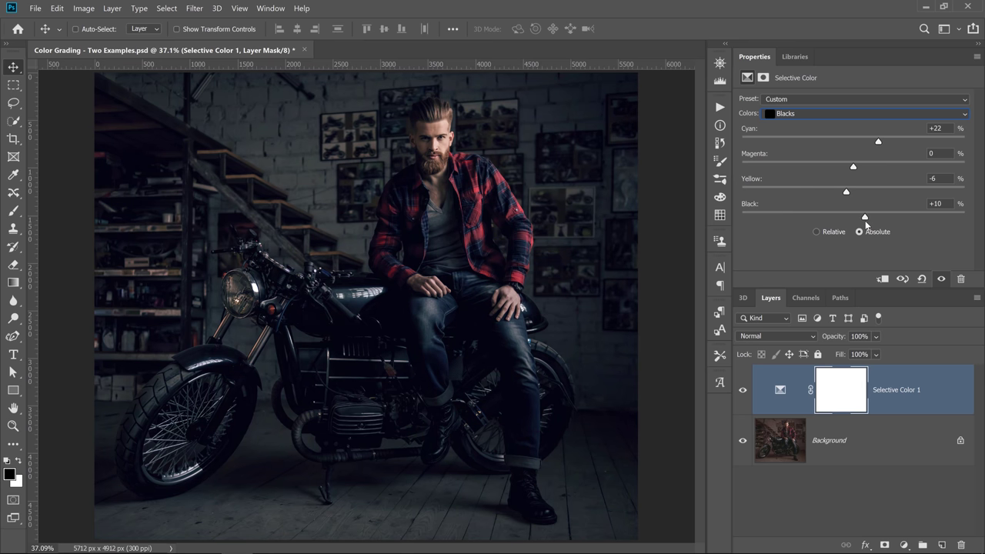
{"action": "left_click", "coordinate": [743, 392]}
{"action": "left_click", "coordinate": [743, 391]}
- Reduce Yellow and slightly raise Cyan in the Neutrals range, and compare the photo with and without the adjustment
{"action": "left_click", "coordinate": [781, 115]}
{"action": "left_click", "coordinate": [792, 197]}
{"action": "left_click_drag", "start_coordinate": [853, 195], "coordinate": [839, 196]}
{"action": "left_click_drag", "start_coordinate": [854, 143], "coordinate": [857, 144]}
{"action": "left_click", "coordinate": [742, 393]}
{"action": "left_click", "coordinate": [743, 391]}
- Try strong Cyan values such as +93 in the Whites range and return Cyan to 0
{"action": "left_click", "coordinate": [809, 115]}
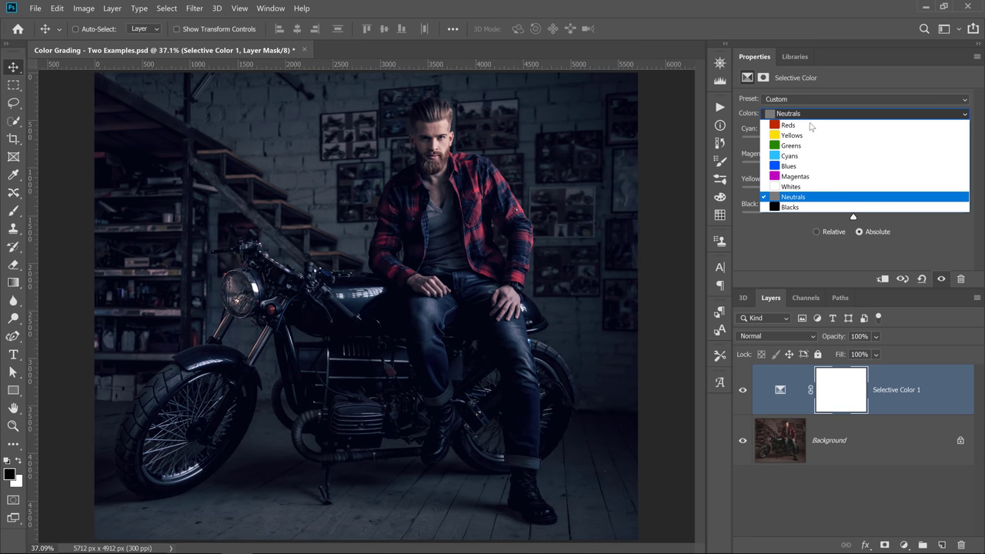
{"action": "left_click", "coordinate": [793, 188]}
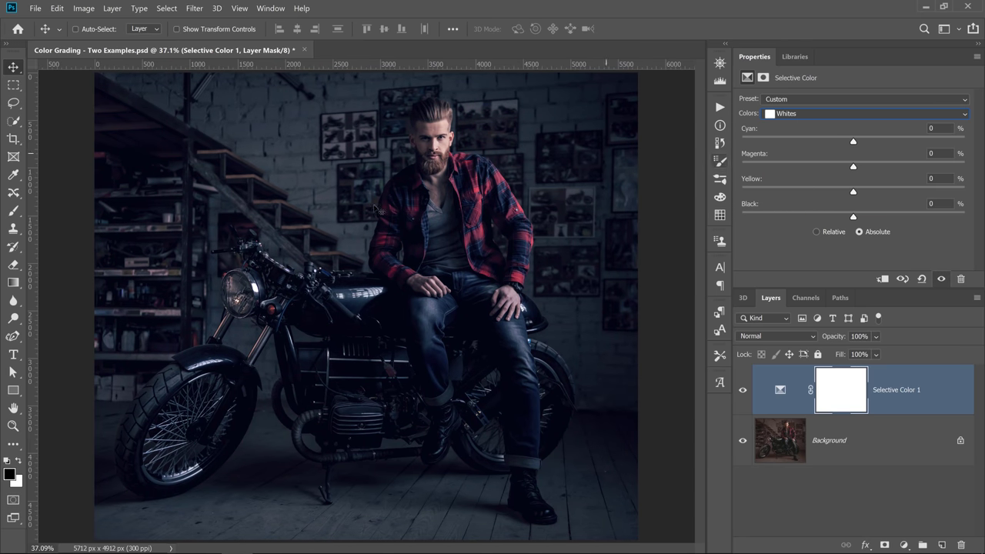
{"action": "left_click_drag", "start_coordinate": [854, 143], "coordinate": [983, 139]}
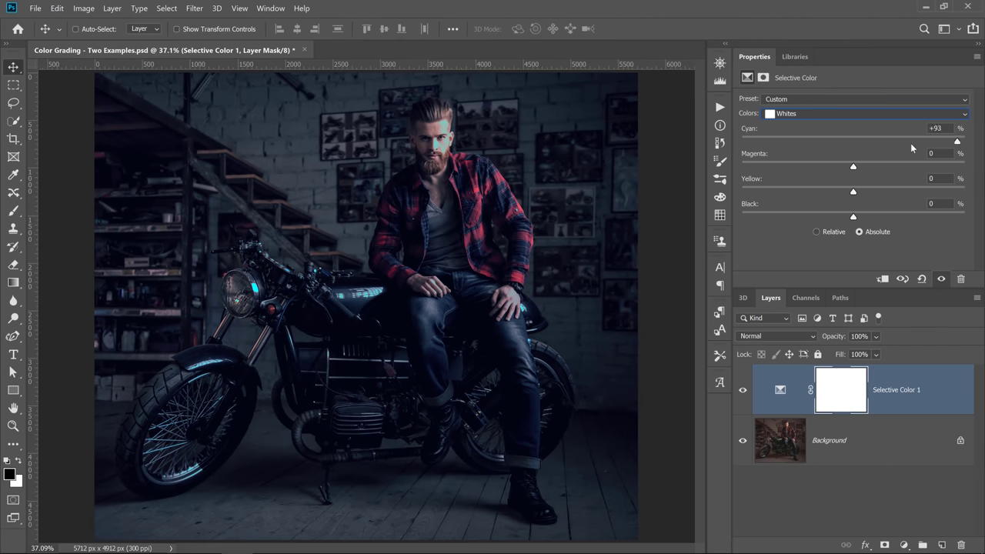
{"action": "left_click_drag", "start_coordinate": [910, 143], "coordinate": [855, 144]}
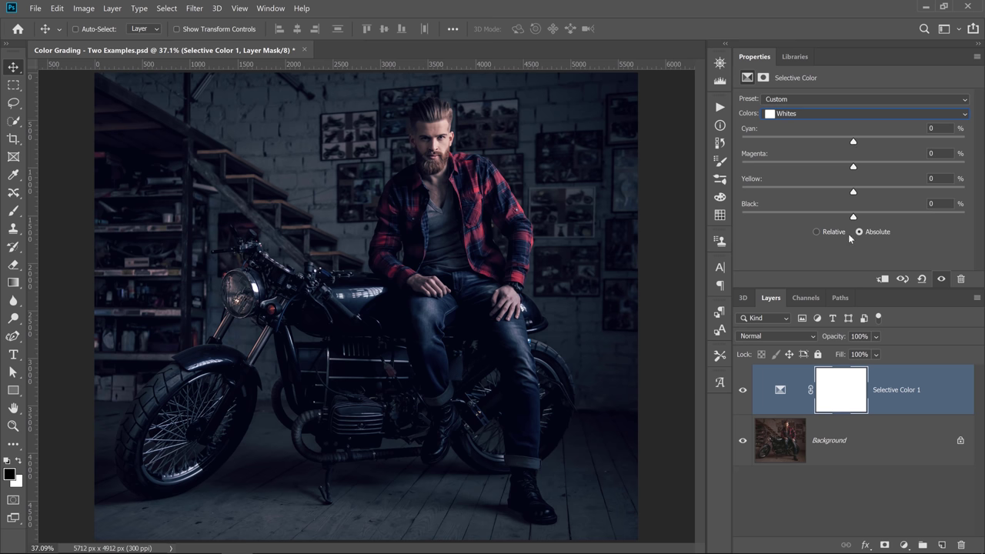
- Compare the whole photo and the man's face at 200% with and without the Selective Color adjustment
{"action": "left_click", "coordinate": [744, 393]}
{"action": "left_click", "coordinate": [744, 393]}
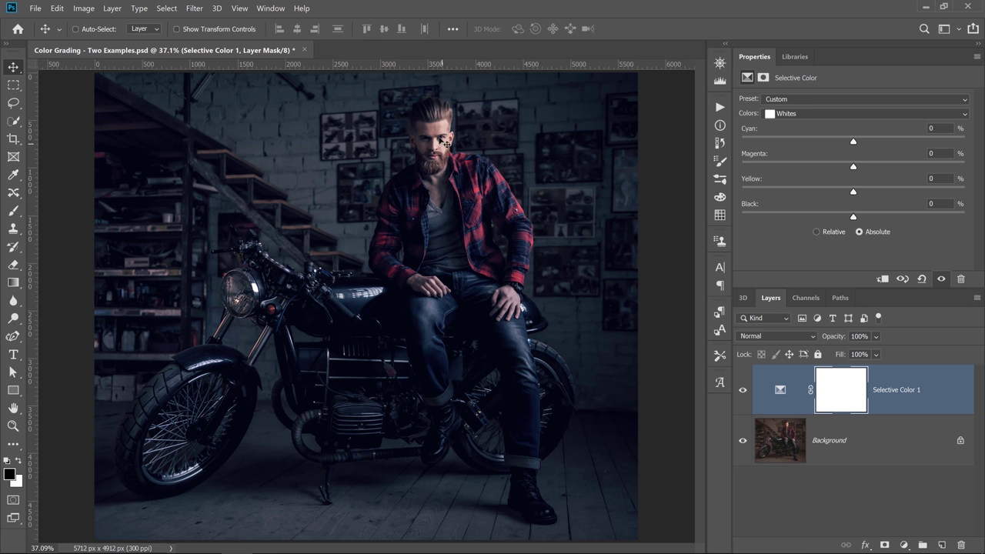
{"action": "key", "text": "z"}
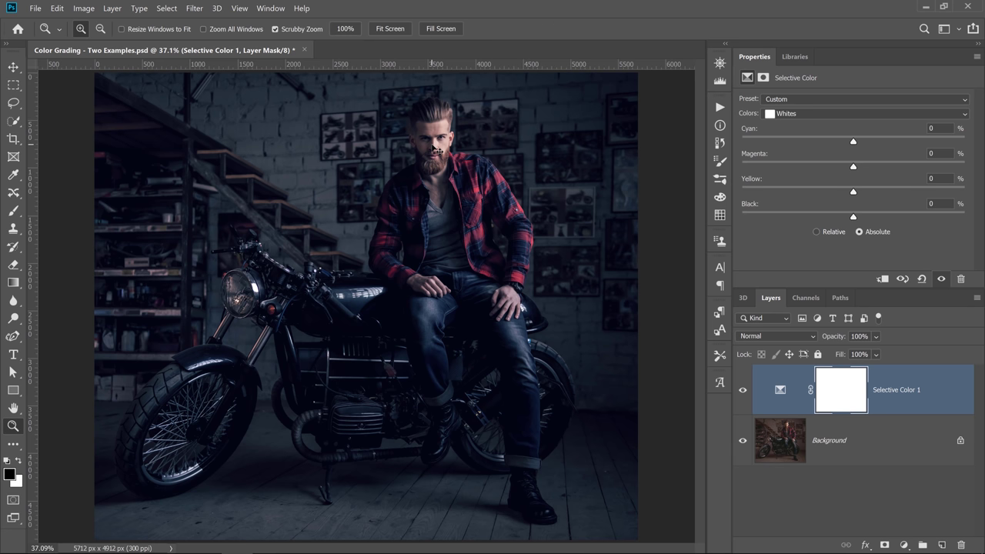
{"action": "left_click_drag", "start_coordinate": [435, 148], "coordinate": [426, 134]}
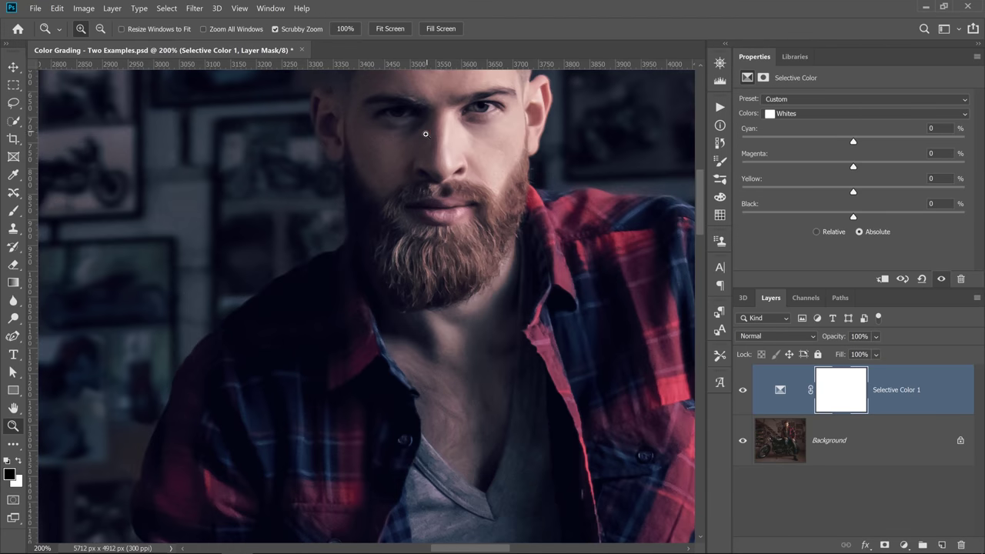
{"action": "left_click", "coordinate": [744, 391]}
{"action": "left_click", "coordinate": [744, 390]}
- Paint black with a 90 px brush on the Selective Color layer mask over the man's face and beard
{"action": "left_click", "coordinate": [13, 211]}
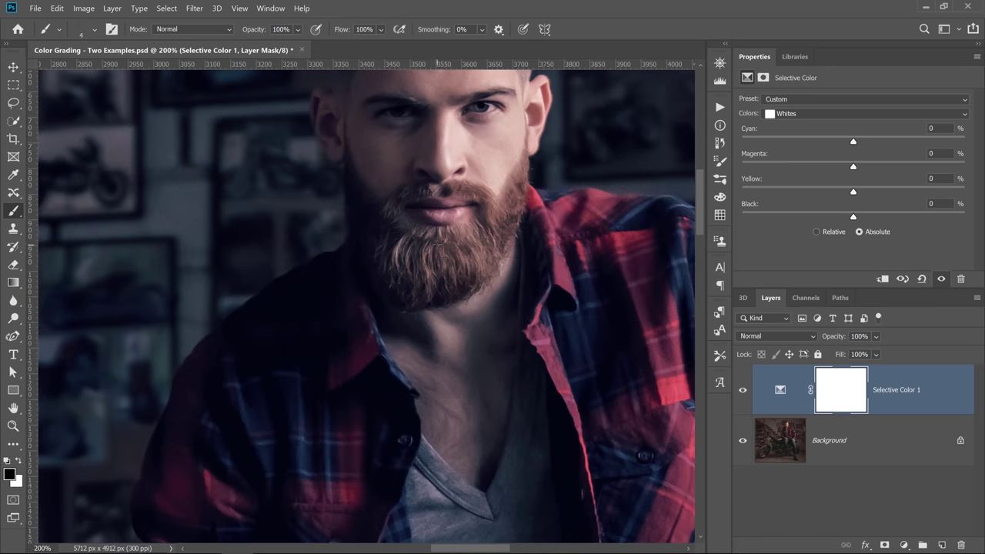
{"action": "key", "text": "bracketright"}
{"action": "key", "text": "bracketright"}
{"action": "key", "text": "bracketright"}
{"action": "key", "text": "bracketright"}
{"action": "key", "text": "bracketright"}
{"action": "key", "text": "bracketright"}
{"action": "key", "text": "bracketright"}
{"action": "key", "text": "bracketright"}
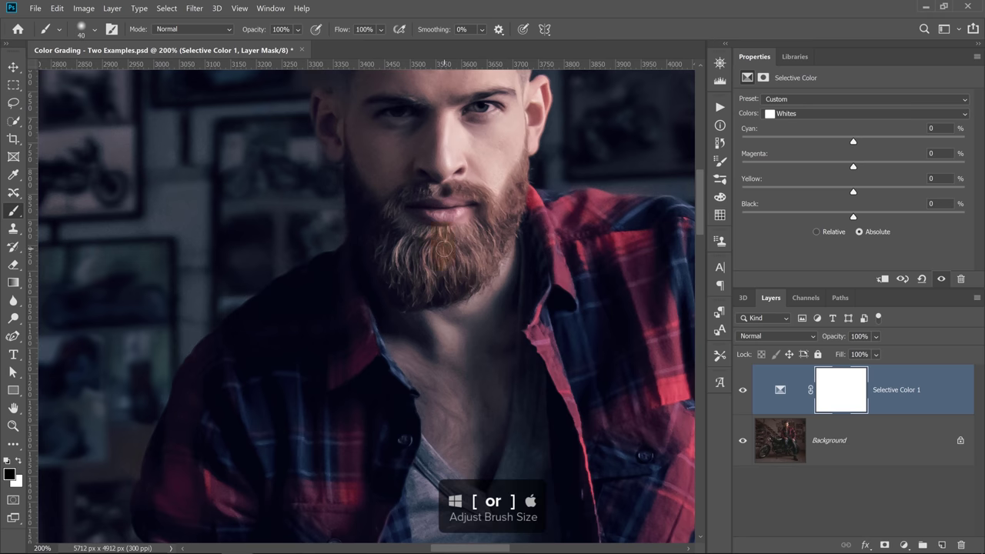
{"action": "key", "text": "bracketright"}
{"action": "key", "text": "bracketright"}
{"action": "key", "text": "bracketright"}
{"action": "key", "text": "bracketright"}
{"action": "key", "text": "bracketright"}
{"action": "mouse_move", "coordinate": [370, 180]}
{"action": "left_mouse_down"}
{"action": "mouse_move", "coordinate": [380, 292]}
{"action": "mouse_move", "coordinate": [412, 377]}
{"action": "mouse_move", "coordinate": [473, 469]}
{"action": "mouse_move", "coordinate": [505, 279]}
{"action": "mouse_move", "coordinate": [462, 408]}
{"action": "mouse_move", "coordinate": [408, 215]}
{"action": "mouse_move", "coordinate": [427, 185]}
{"action": "left_mouse_up"}
{"action": "scroll", "coordinate": [461, 399], "scroll_direction": "up", "scroll_amount": 5}
{"action": "mouse_move", "coordinate": [473, 396]}
{"action": "left_mouse_down"}
{"action": "mouse_move", "coordinate": [508, 221]}
{"action": "mouse_move", "coordinate": [454, 356]}
{"action": "mouse_move", "coordinate": [385, 254]}
{"action": "mouse_move", "coordinate": [362, 296]}
{"action": "mouse_move", "coordinate": [341, 262]}
{"action": "left_mouse_up"}
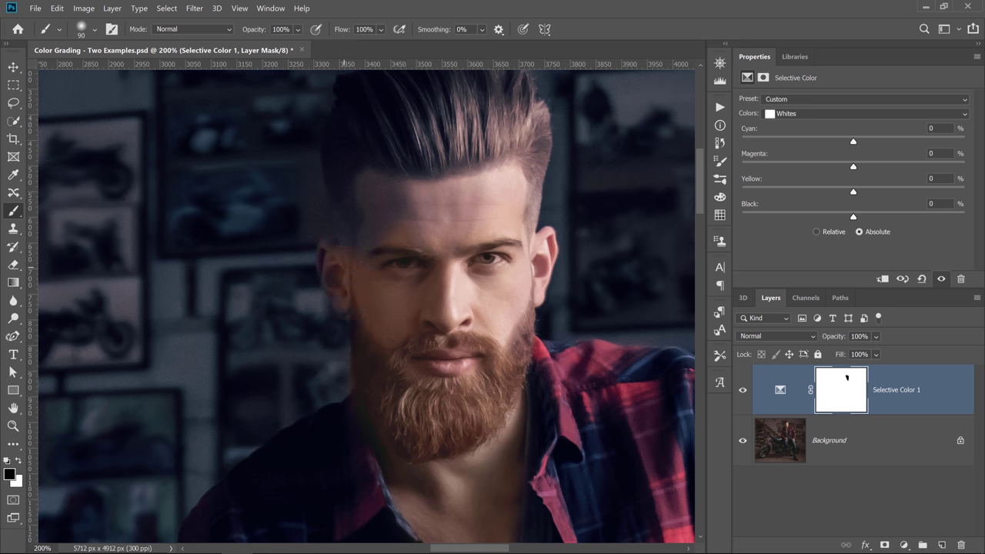
- Paint black on the same mask over the man's forehead and hair to restore their original color
{"action": "mouse_move", "coordinate": [389, 295]}
{"action": "left_mouse_down"}
{"action": "mouse_move", "coordinate": [541, 249]}
{"action": "mouse_move", "coordinate": [501, 280]}
{"action": "mouse_move", "coordinate": [518, 169]}
{"action": "left_mouse_up"}
{"action": "left_click_drag", "start_coordinate": [489, 258], "coordinate": [474, 397]}
{"action": "mouse_move", "coordinate": [462, 362]}
{"action": "left_mouse_down"}
{"action": "mouse_move", "coordinate": [431, 362]}
{"action": "mouse_move", "coordinate": [384, 339]}
{"action": "mouse_move", "coordinate": [339, 297]}
{"action": "mouse_move", "coordinate": [343, 242]}
{"action": "mouse_move", "coordinate": [362, 223]}
{"action": "mouse_move", "coordinate": [435, 205]}
{"action": "mouse_move", "coordinate": [493, 219]}
{"action": "mouse_move", "coordinate": [514, 262]}
{"action": "mouse_move", "coordinate": [342, 301]}
{"action": "mouse_move", "coordinate": [423, 254]}
{"action": "mouse_move", "coordinate": [450, 266]}
{"action": "mouse_move", "coordinate": [458, 285]}
{"action": "mouse_move", "coordinate": [474, 273]}
{"action": "left_mouse_up"}
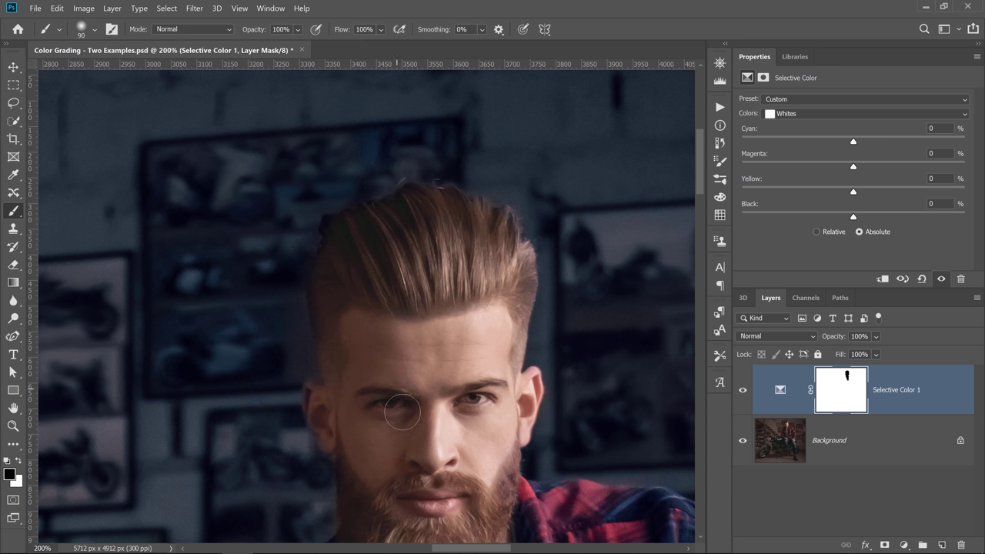
{"action": "mouse_move", "coordinate": [336, 331]}
{"action": "left_mouse_down"}
{"action": "mouse_move", "coordinate": [331, 298]}
{"action": "mouse_move", "coordinate": [331, 309]}
{"action": "mouse_move", "coordinate": [339, 231]}
{"action": "left_mouse_up"}
- Paint black on the Selective Color layer mask over the man's hand nearest the fuel tank to restore its original color
{"action": "double_click", "coordinate": [13, 408]}
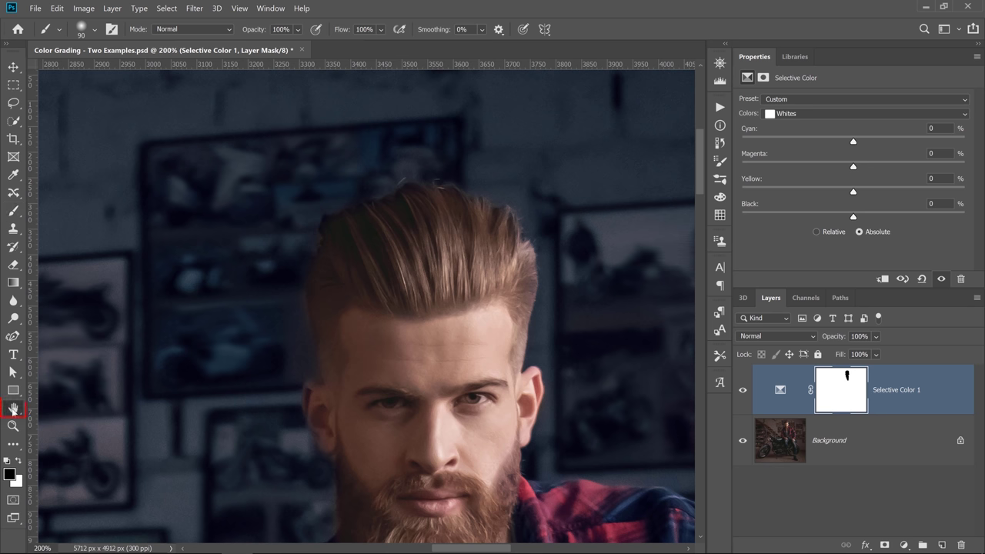
{"action": "key", "text": "z"}
{"action": "left_click", "coordinate": [428, 285]}
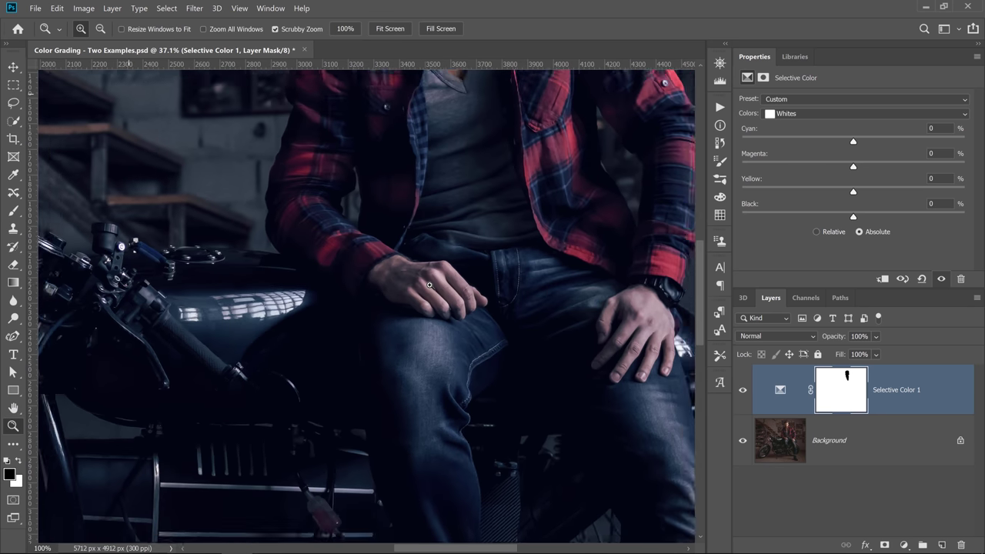
{"action": "left_click", "coordinate": [13, 210]}
{"action": "mouse_move", "coordinate": [512, 308]}
{"action": "left_mouse_down"}
{"action": "mouse_move", "coordinate": [462, 332]}
{"action": "mouse_move", "coordinate": [427, 322]}
{"action": "left_mouse_up"}
{"action": "mouse_move", "coordinate": [364, 299]}
{"action": "left_mouse_down"}
{"action": "mouse_move", "coordinate": [335, 260]}
{"action": "mouse_move", "coordinate": [452, 255]}
{"action": "mouse_move", "coordinate": [517, 322]}
{"action": "left_mouse_up"}
{"action": "mouse_move", "coordinate": [368, 278]}
{"action": "left_mouse_down"}
{"action": "mouse_move", "coordinate": [336, 264]}
{"action": "mouse_move", "coordinate": [363, 251]}
{"action": "mouse_move", "coordinate": [338, 273]}
{"action": "left_mouse_up"}
{"action": "left_click_drag", "start_coordinate": [523, 309], "coordinate": [49, 301]}
- Paint black with a 45 px brush on the same mask over the fingers and back of the hand with the watch
{"action": "key", "text": "["}
{"action": "key", "text": "["}
{"action": "key", "text": "["}
{"action": "key", "text": "["}
{"action": "key", "text": "["}
{"action": "left_click_drag", "start_coordinate": [317, 358], "coordinate": [400, 268]}
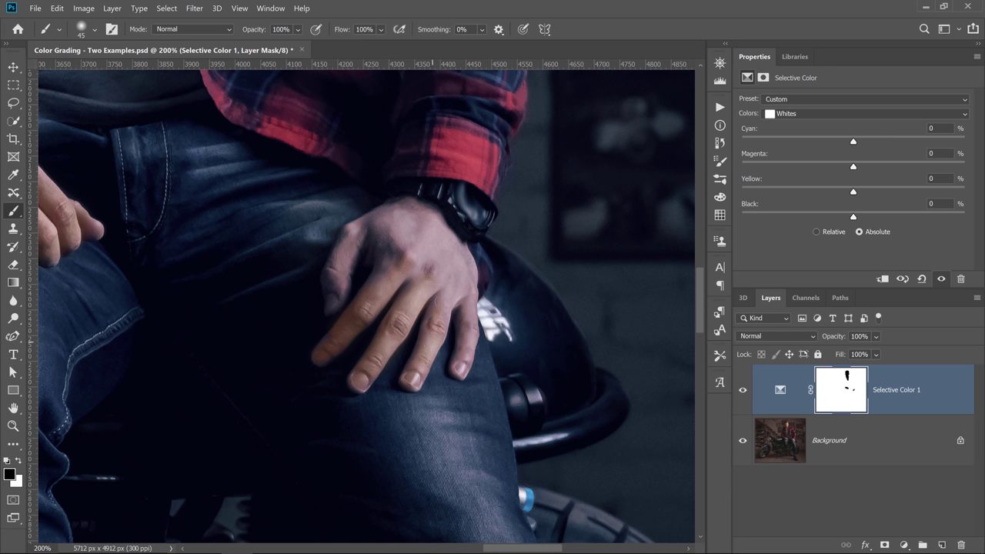
{"action": "mouse_move", "coordinate": [339, 290]}
{"action": "left_mouse_down"}
{"action": "mouse_move", "coordinate": [349, 235]}
{"action": "mouse_move", "coordinate": [329, 307]}
{"action": "mouse_move", "coordinate": [337, 266]}
{"action": "mouse_move", "coordinate": [367, 237]}
{"action": "mouse_move", "coordinate": [392, 254]}
{"action": "mouse_move", "coordinate": [376, 265]}
{"action": "mouse_move", "coordinate": [402, 260]}
{"action": "left_mouse_up"}
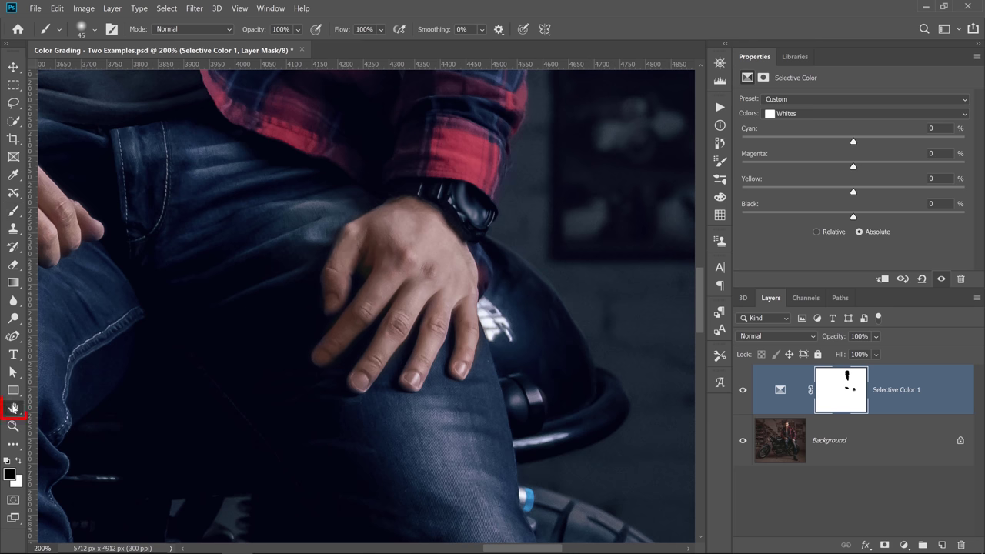
- Compare the whole photo with and without the masked Selective Color adjustment
{"action": "double_click", "coordinate": [13, 408]}
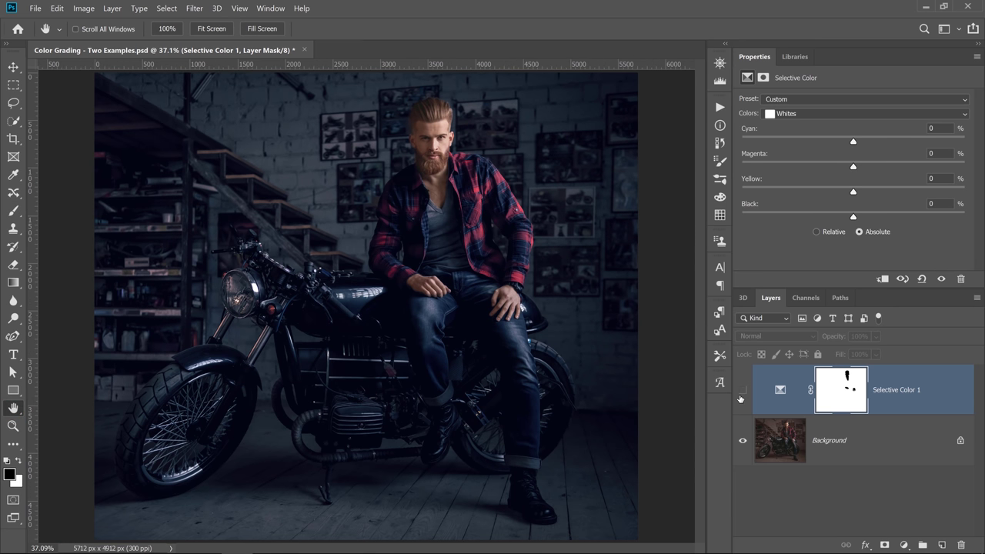
{"action": "left_click", "coordinate": [741, 398]}
{"action": "left_click", "coordinate": [742, 392]}
{"action": "left_click", "coordinate": [742, 393]}
{"action": "left_click", "coordinate": [742, 393]}
{"action": "left_click", "coordinate": [782, 393]}
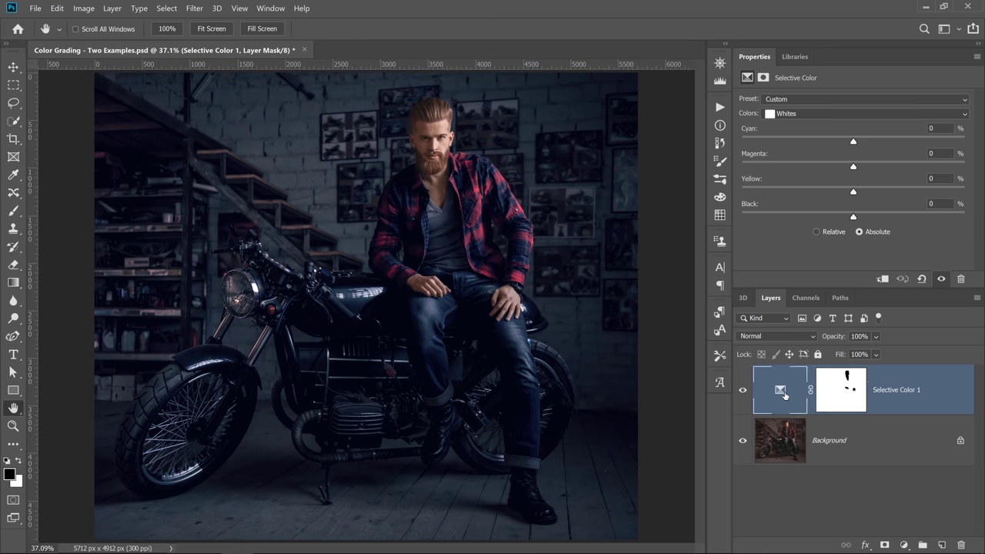
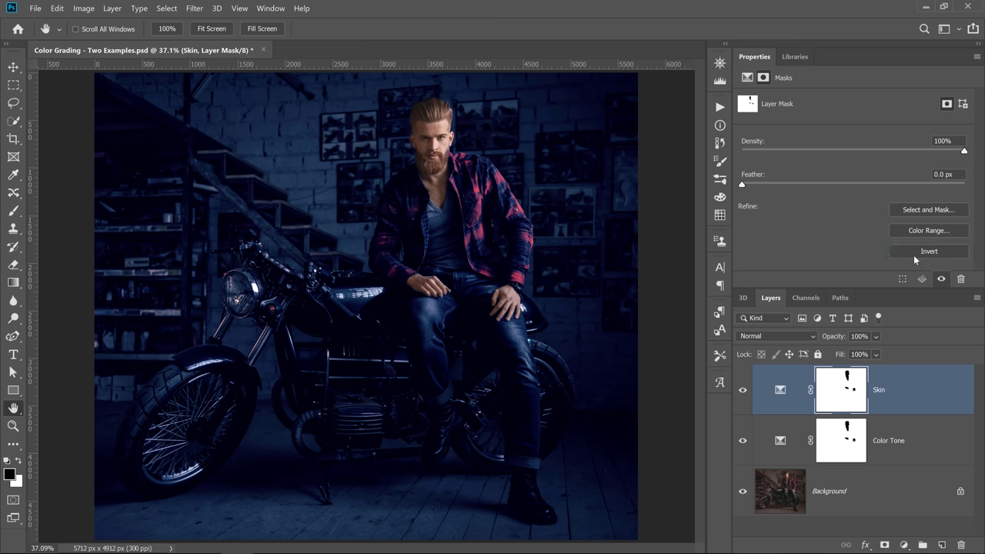
- Invert the Skin layer's mask so it affects only the skin and hair, and compare with the layer hidden
{"action": "left_click", "coordinate": [914, 255]}
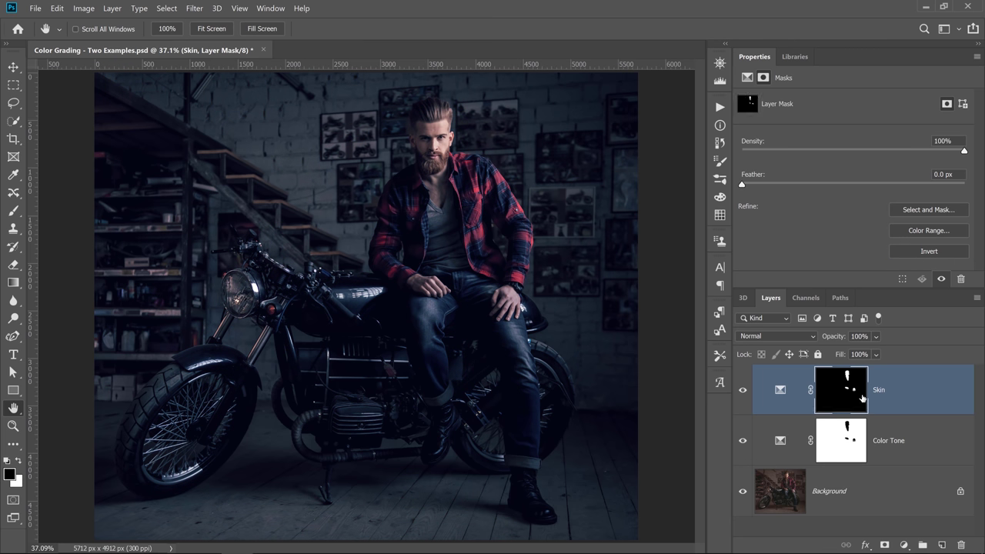
{"action": "left_click", "coordinate": [740, 393]}
{"action": "left_click", "coordinate": [741, 393]}
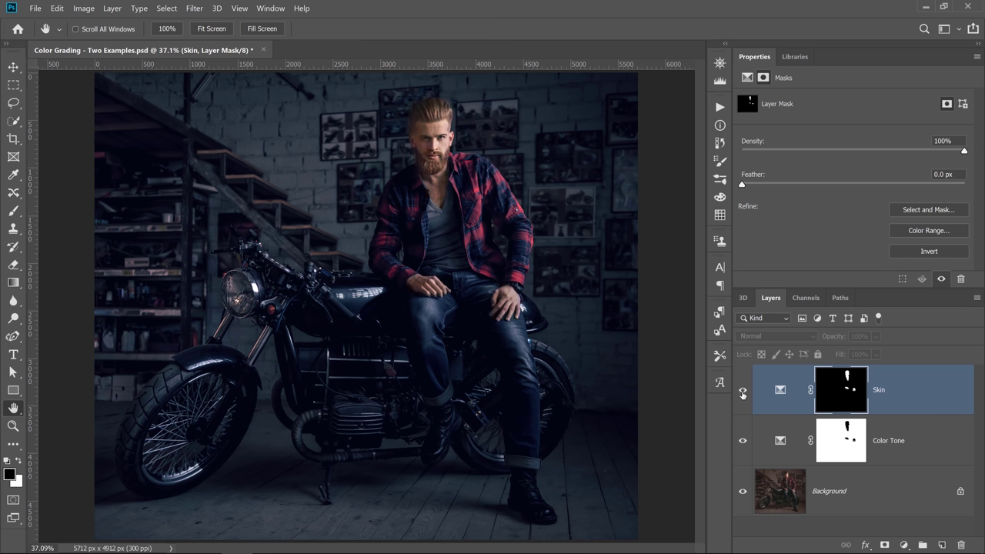
- Reset the Skin layer's Selective Color adjustment to default and increase Black in the Blacks range
{"action": "left_click", "coordinate": [781, 390]}
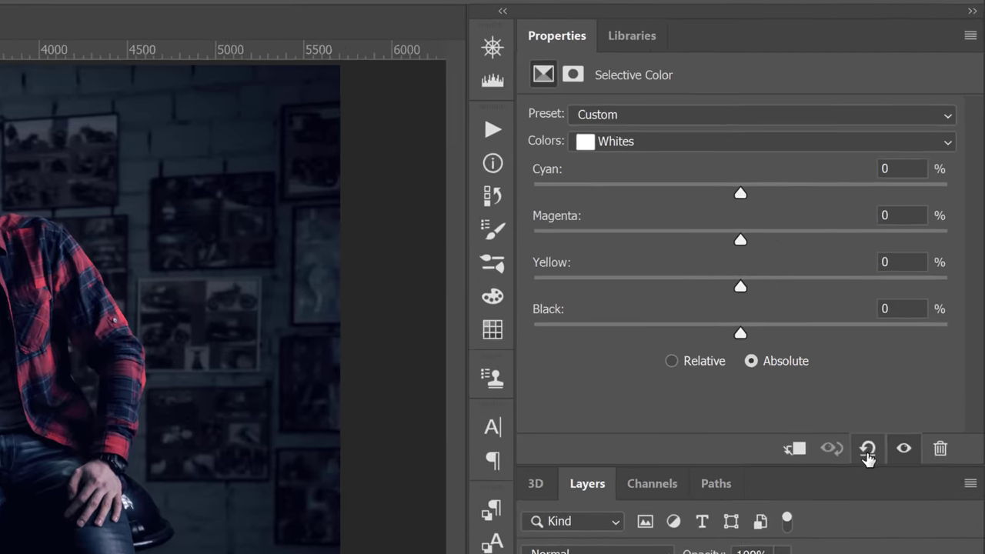
{"action": "left_click", "coordinate": [922, 279]}
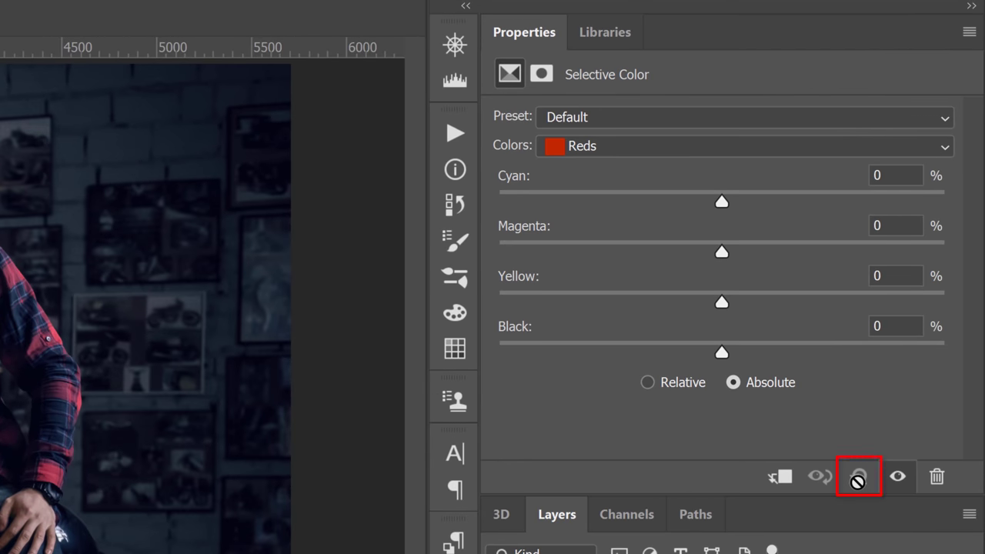
{"action": "left_click", "coordinate": [632, 158]}
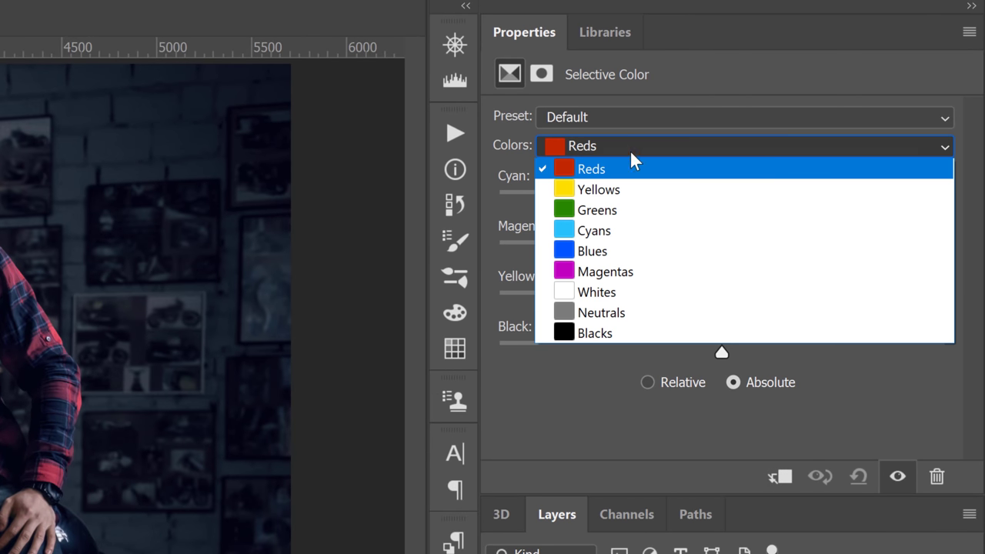
{"action": "left_click", "coordinate": [642, 332]}
{"action": "left_click_drag", "start_coordinate": [721, 351], "coordinate": [748, 363]}
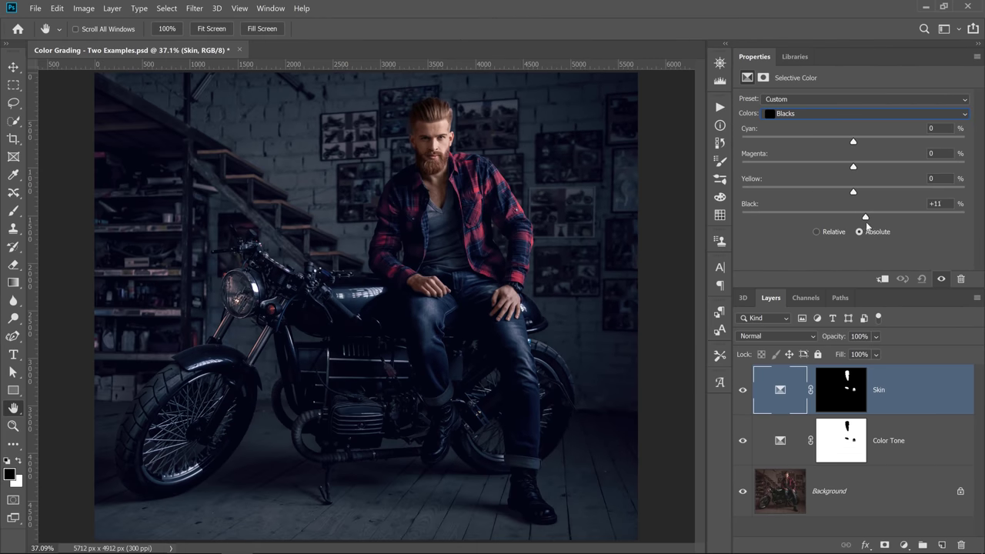
{"action": "mouse_move", "coordinate": [867, 223]}
{"action": "left_mouse_down"}
{"action": "mouse_move", "coordinate": [852, 228]}
{"action": "mouse_move", "coordinate": [872, 236]}
{"action": "left_mouse_up"}
- Set the Skin layer's Reds to Cyan +6, Magenta +13 and Yellow -6, and compare the skin with the layer hidden
{"action": "left_click", "coordinate": [803, 116]}
{"action": "left_click", "coordinate": [805, 127]}
{"action": "left_click_drag", "start_coordinate": [854, 195], "coordinate": [848, 195]}
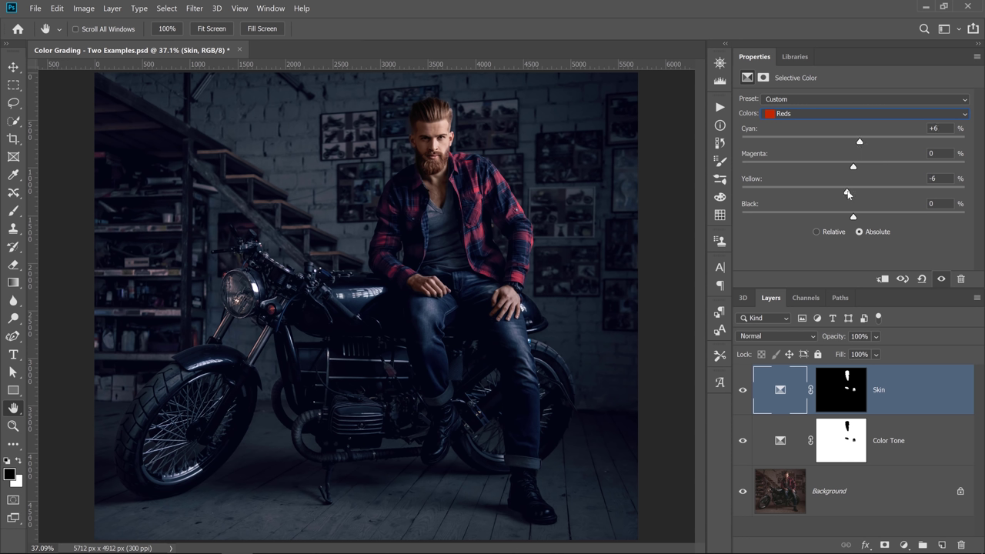
{"action": "left_click", "coordinate": [869, 171]}
{"action": "left_click", "coordinate": [744, 392]}
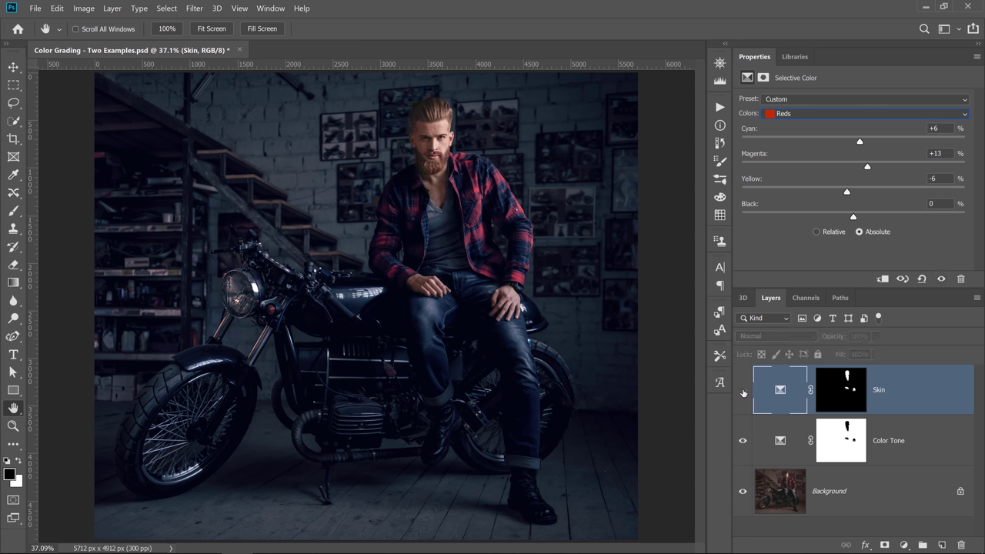
{"action": "left_click", "coordinate": [743, 391]}
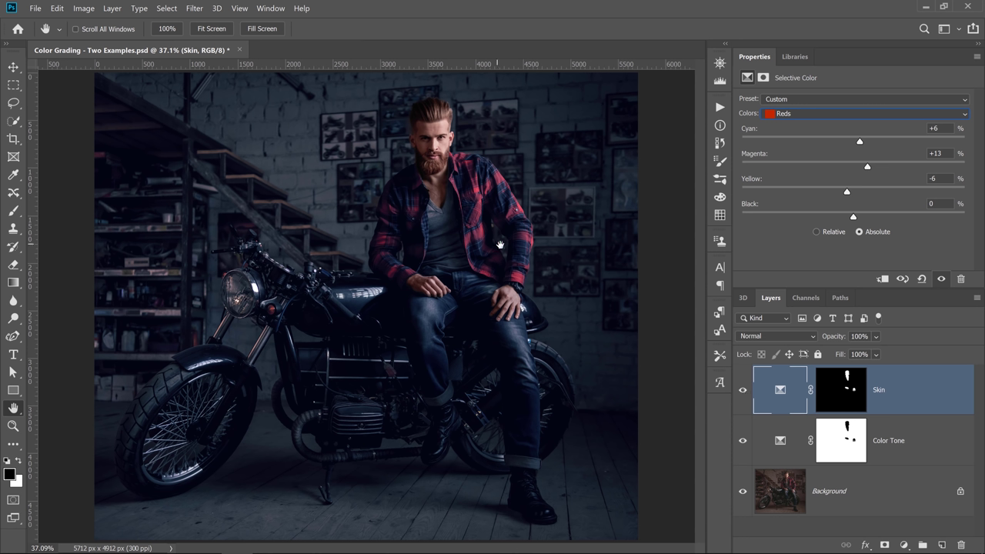
- Add a Curves adjustment layer above Skin and try an extremely steep contrast curve on it
{"action": "left_click", "coordinate": [903, 544]}
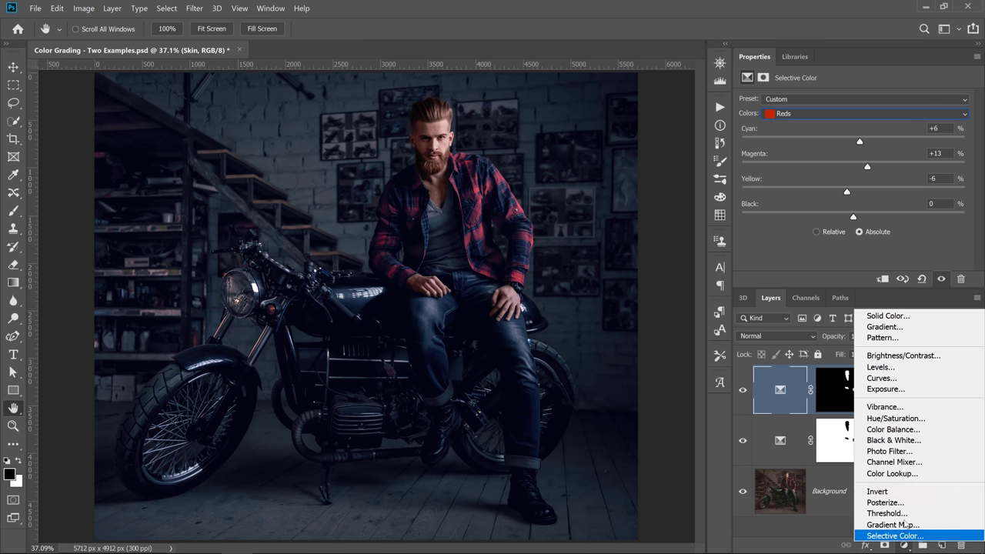
{"action": "left_click", "coordinate": [889, 380]}
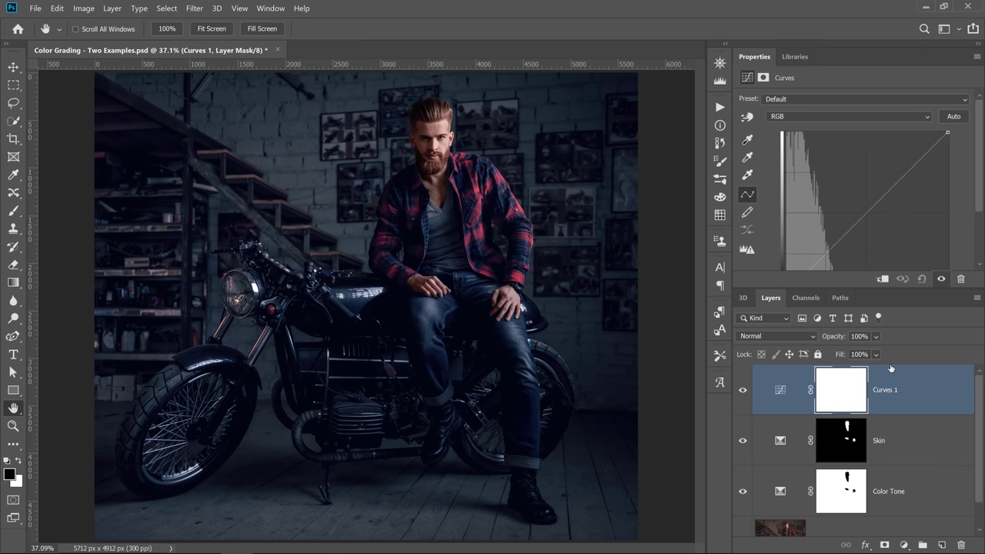
{"action": "left_click_drag", "start_coordinate": [980, 136], "coordinate": [978, 157]}
{"action": "left_click_drag", "start_coordinate": [839, 214], "coordinate": [836, 253]}
{"action": "left_click_drag", "start_coordinate": [857, 194], "coordinate": [847, 131]}
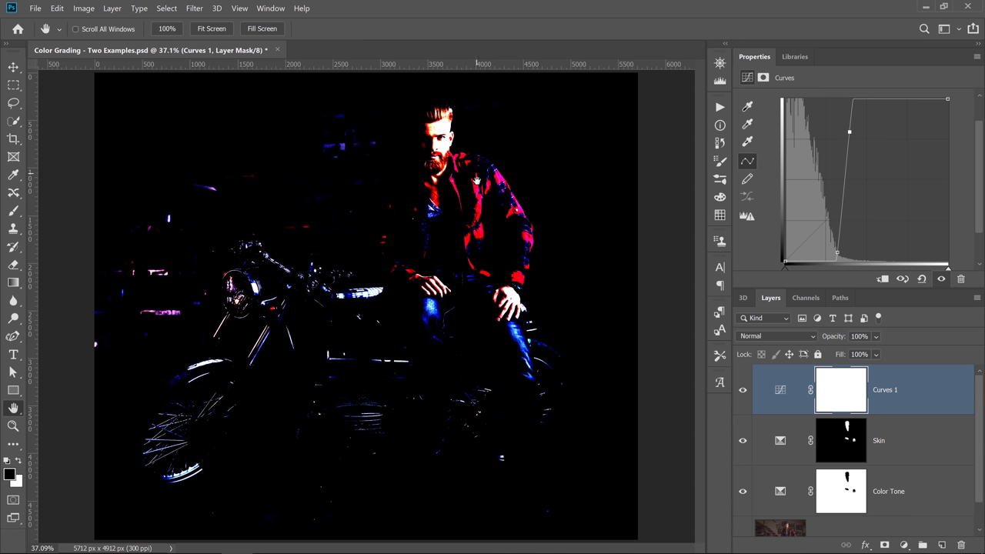
- Set the Curves layer's blend mode to Luminosity and replace the steep curve with a lowered midpoint that strongly darkens the photo
{"action": "left_click", "coordinate": [754, 337]}
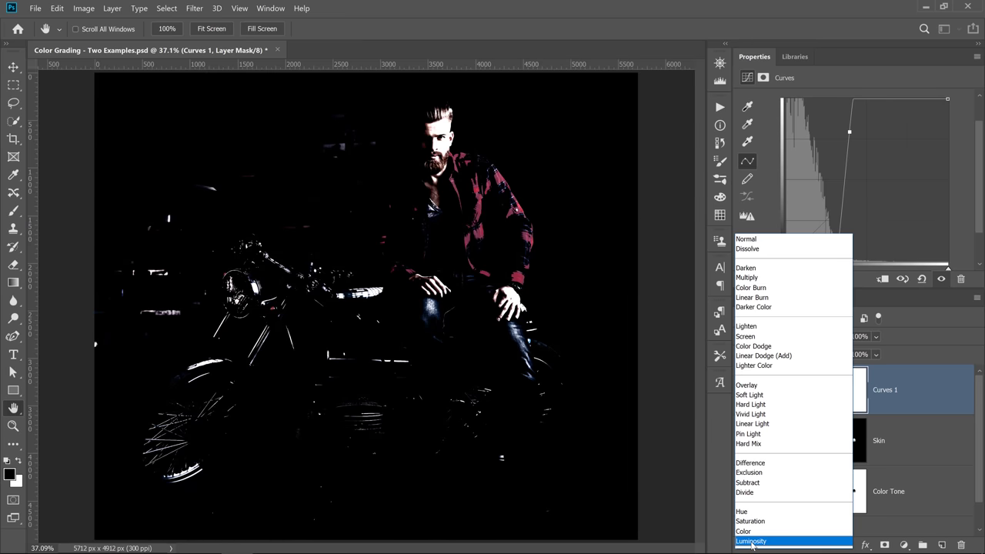
{"action": "left_click", "coordinate": [752, 541]}
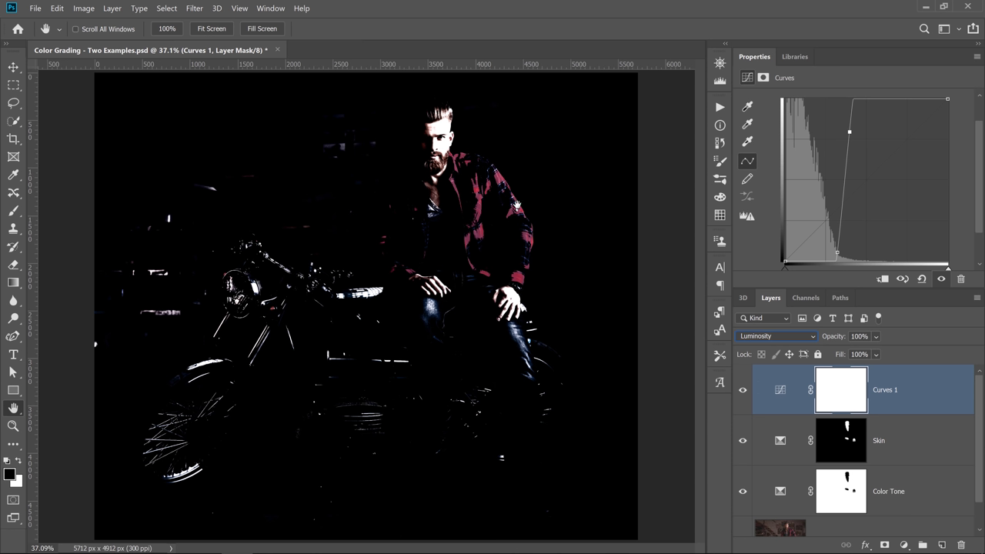
{"action": "left_click", "coordinate": [921, 280]}
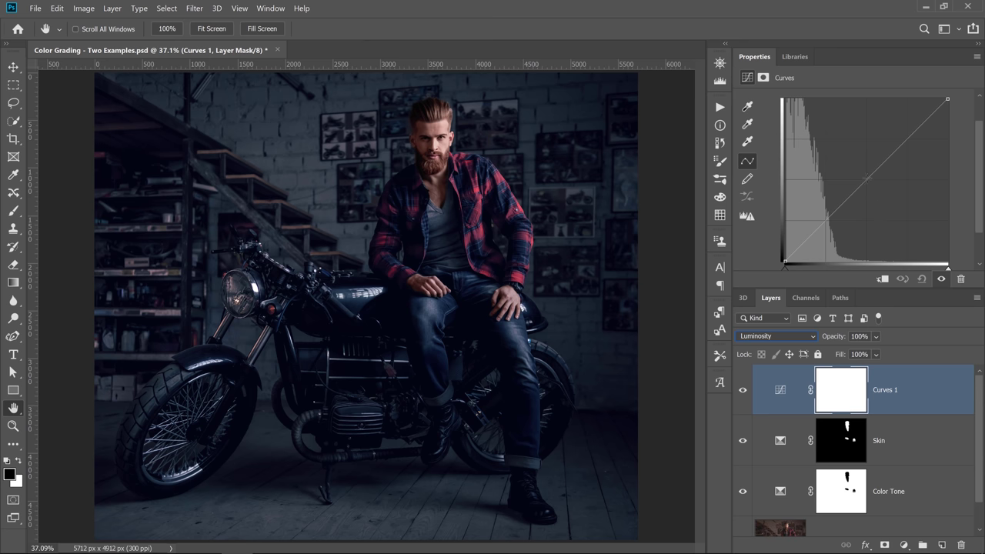
{"action": "left_click_drag", "start_coordinate": [866, 178], "coordinate": [893, 207]}
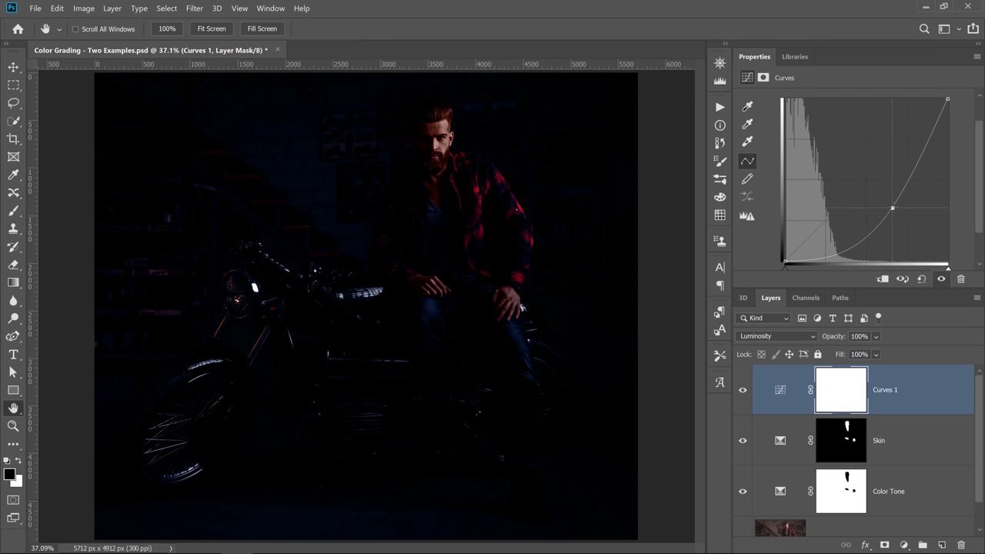
- Paint black with a large soft brush on the Curves layer mask to bring back the brightness around the man
{"action": "left_click", "coordinate": [841, 390]}
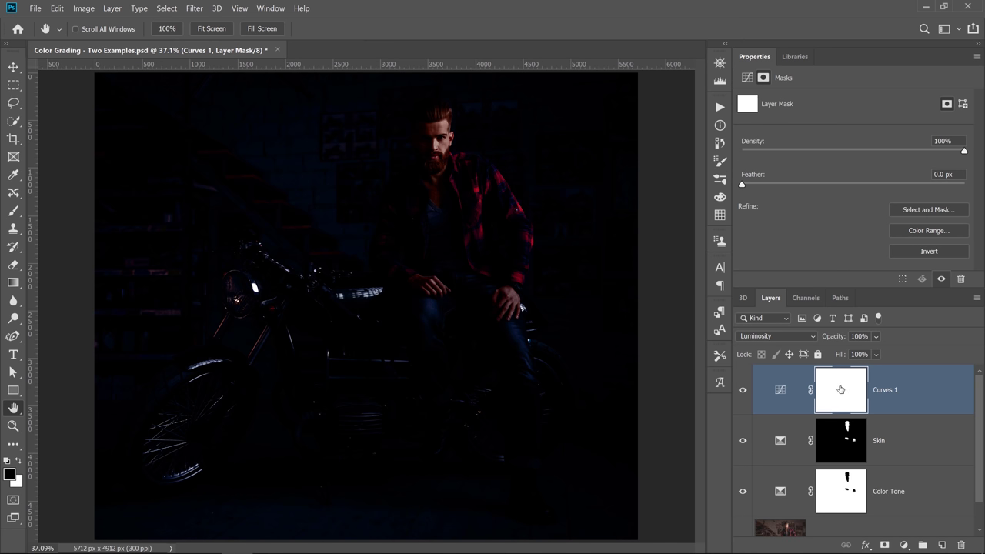
{"action": "key", "text": "b"}
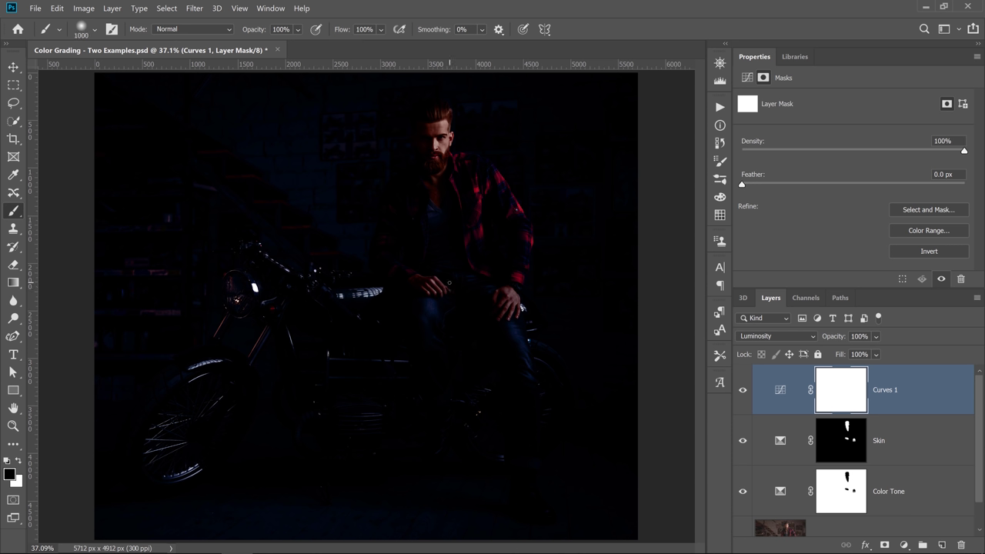
{"action": "key", "text": "bracketright"}
{"action": "key", "text": "bracketright"}
{"action": "key", "text": "bracketright"}
{"action": "key", "text": "bracketright"}
{"action": "key", "text": "bracketright"}
{"action": "key", "text": "bracketright"}
{"action": "key", "text": "alt"}
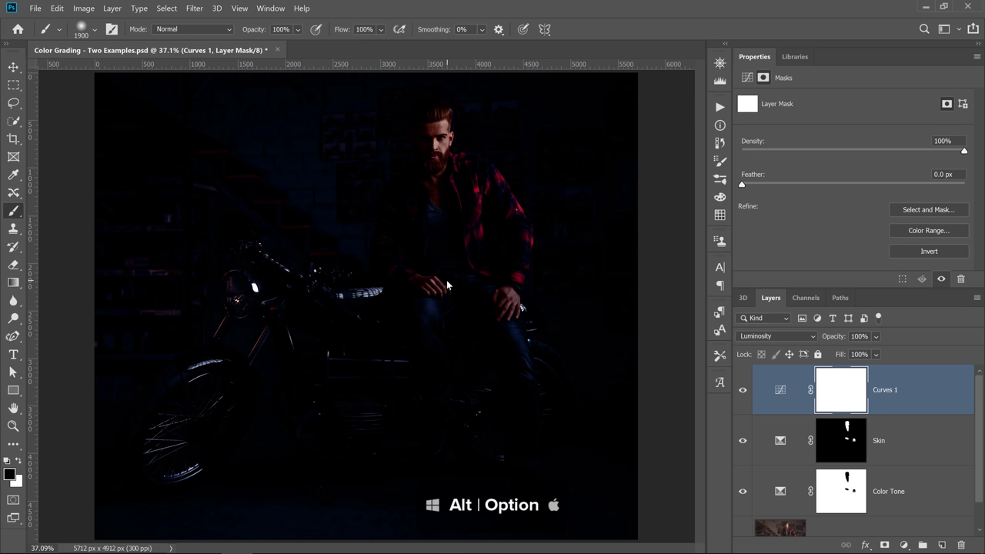
{"action": "mouse_move", "coordinate": [447, 281]}
{"action": "left_mouse_down"}
{"action": "mouse_move", "coordinate": [401, 285]}
{"action": "mouse_move", "coordinate": [401, 298]}
{"action": "mouse_move", "coordinate": [541, 298]}
{"action": "mouse_move", "coordinate": [381, 296]}
{"action": "mouse_move", "coordinate": [432, 300]}
{"action": "left_mouse_up"}
{"action": "mouse_move", "coordinate": [431, 215]}
{"action": "left_mouse_down"}
{"action": "mouse_move", "coordinate": [435, 365]}
{"action": "mouse_move", "coordinate": [434, 240]}
{"action": "mouse_move", "coordinate": [434, 341]}
{"action": "mouse_move", "coordinate": [436, 266]}
{"action": "mouse_move", "coordinate": [433, 315]}
{"action": "mouse_move", "coordinate": [360, 294]}
{"action": "mouse_move", "coordinate": [324, 296]}
{"action": "mouse_move", "coordinate": [364, 304]}
{"action": "mouse_move", "coordinate": [412, 292]}
{"action": "left_mouse_up"}
{"action": "mouse_move", "coordinate": [418, 238]}
{"action": "left_mouse_down"}
{"action": "mouse_move", "coordinate": [465, 227]}
{"action": "mouse_move", "coordinate": [453, 258]}
{"action": "mouse_move", "coordinate": [485, 393]}
{"action": "mouse_move", "coordinate": [516, 442]}
{"action": "mouse_move", "coordinate": [591, 492]}
{"action": "mouse_move", "coordinate": [396, 491]}
{"action": "mouse_move", "coordinate": [620, 489]}
{"action": "mouse_move", "coordinate": [471, 485]}
{"action": "mouse_move", "coordinate": [565, 452]}
{"action": "left_mouse_up"}
- Paint black with a brush enlarged to 2400 px over the motorcycle and floor on the mask, and lower the Curves layer's opacity to 69%
{"action": "key", "text": "bracketright"}
{"action": "key", "text": "bracketright"}
{"action": "key", "text": "bracketright"}
{"action": "key", "text": "bracketright"}
{"action": "key", "text": "bracketright"}
{"action": "mouse_move", "coordinate": [395, 455]}
{"action": "left_mouse_down"}
{"action": "mouse_move", "coordinate": [308, 473]}
{"action": "mouse_move", "coordinate": [424, 441]}
{"action": "left_mouse_up"}
{"action": "key", "text": "bracketright"}
{"action": "key", "text": "bracketright"}
{"action": "mouse_move", "coordinate": [431, 216]}
{"action": "left_mouse_down"}
{"action": "mouse_move", "coordinate": [440, 158]}
{"action": "mouse_move", "coordinate": [528, 259]}
{"action": "mouse_move", "coordinate": [620, 220]}
{"action": "left_mouse_up"}
{"action": "mouse_move", "coordinate": [658, 170]}
{"action": "left_mouse_down"}
{"action": "mouse_move", "coordinate": [627, 440]}
{"action": "mouse_move", "coordinate": [461, 270]}
{"action": "mouse_move", "coordinate": [377, 348]}
{"action": "mouse_move", "coordinate": [288, 352]}
{"action": "mouse_move", "coordinate": [465, 396]}
{"action": "mouse_move", "coordinate": [247, 448]}
{"action": "mouse_move", "coordinate": [292, 463]}
{"action": "left_mouse_up"}
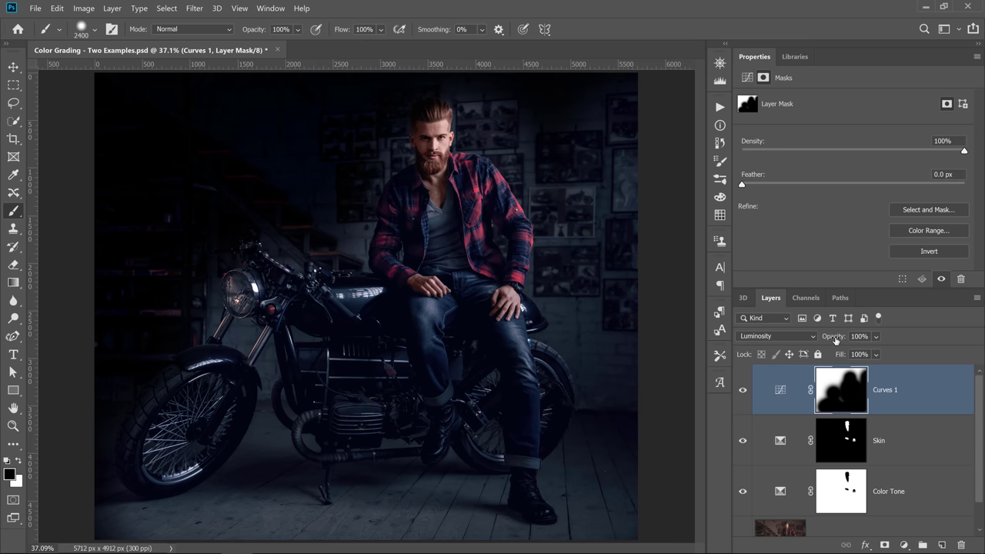
{"action": "left_click_drag", "start_coordinate": [835, 336], "coordinate": [764, 339]}
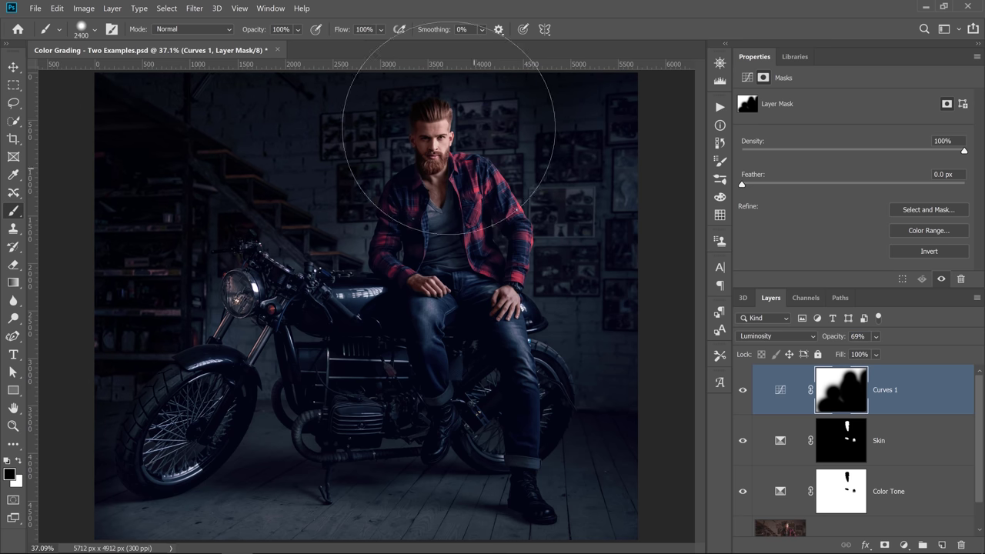
- Extend the mask's black area around the man with an 1800 px brush and reduce the brush size to 400 px
{"action": "key", "text": "bracketleft"}
{"action": "key", "text": "bracketleft"}
{"action": "key", "text": "bracketleft"}
{"action": "key", "text": "bracketleft"}
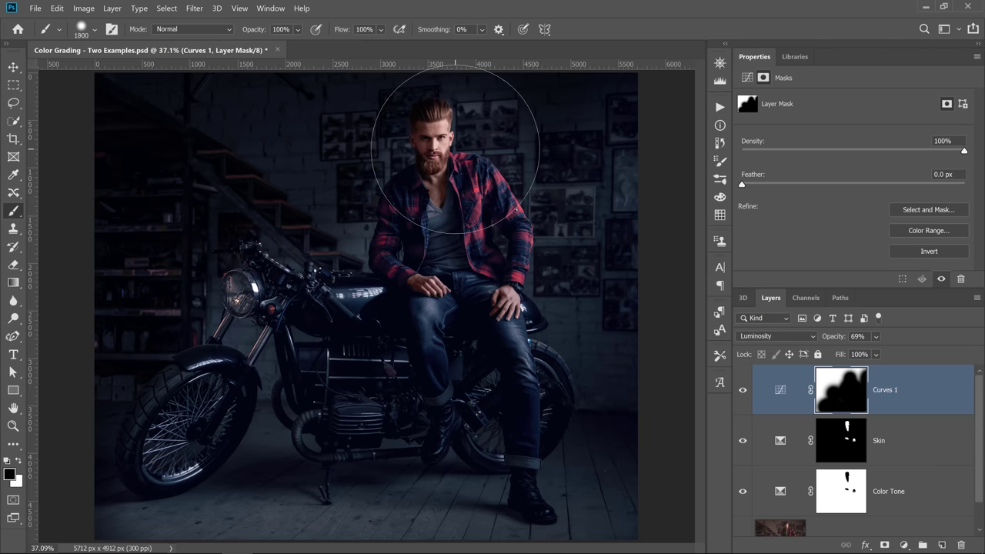
{"action": "key", "text": "bracketleft"}
{"action": "key", "text": "bracketleft"}
{"action": "key", "text": "bracketleft"}
{"action": "key", "text": "bracketleft"}
{"action": "key", "text": "bracketleft"}
{"action": "key", "text": "bracketleft"}
{"action": "key", "text": "bracketleft"}
{"action": "key", "text": "bracketleft"}
{"action": "key", "text": "bracketleft"}
{"action": "key", "text": "bracketleft"}
{"action": "key", "text": "bracketleft"}
{"action": "key", "text": "bracketleft"}
{"action": "key", "text": "bracketleft"}
{"action": "key", "text": "bracketleft"}
{"action": "key", "text": "bracketleft"}
{"action": "key", "text": "bracketleft"}
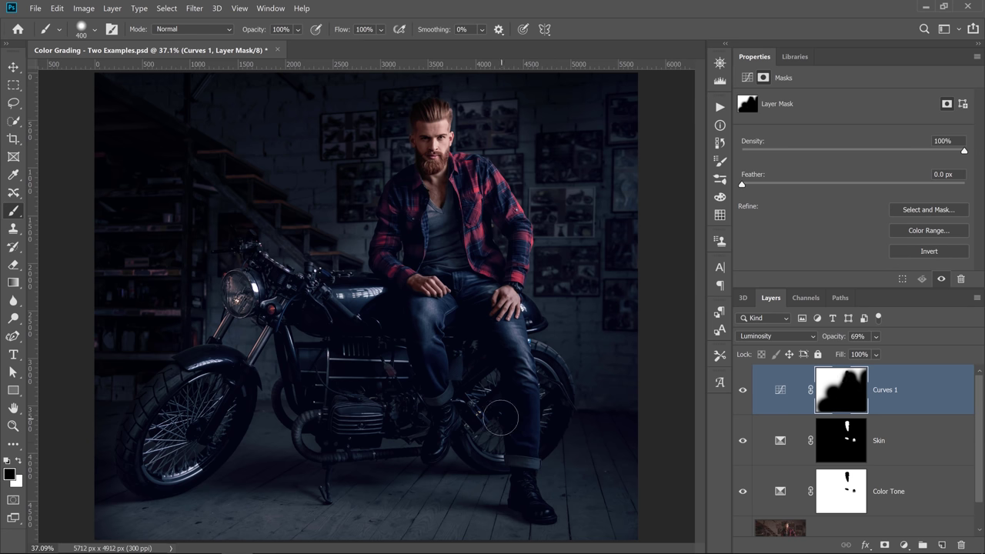
- Set the Curves layer's opacity to 50% and compare the photo with and without the darkening
{"action": "left_click", "coordinate": [743, 390]}
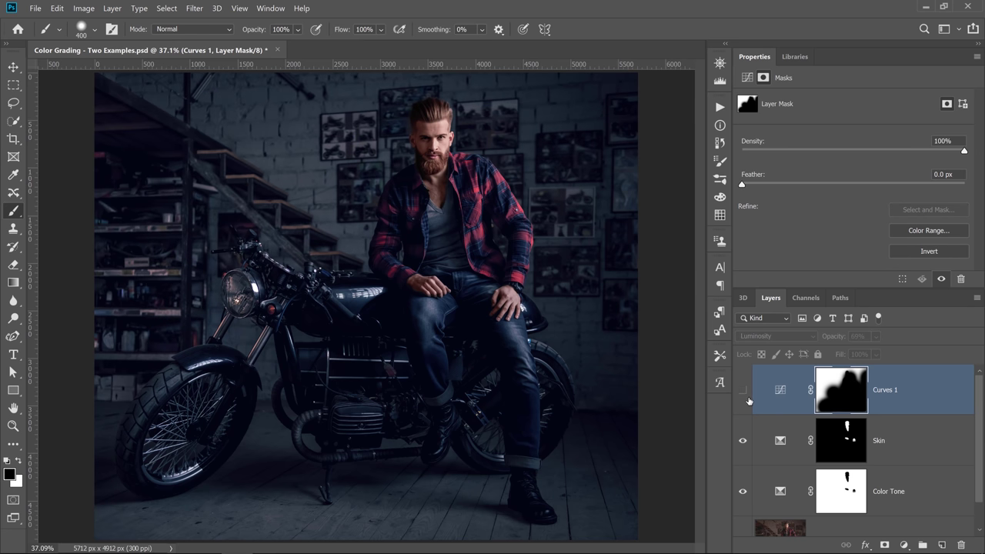
{"action": "left_click", "coordinate": [743, 391]}
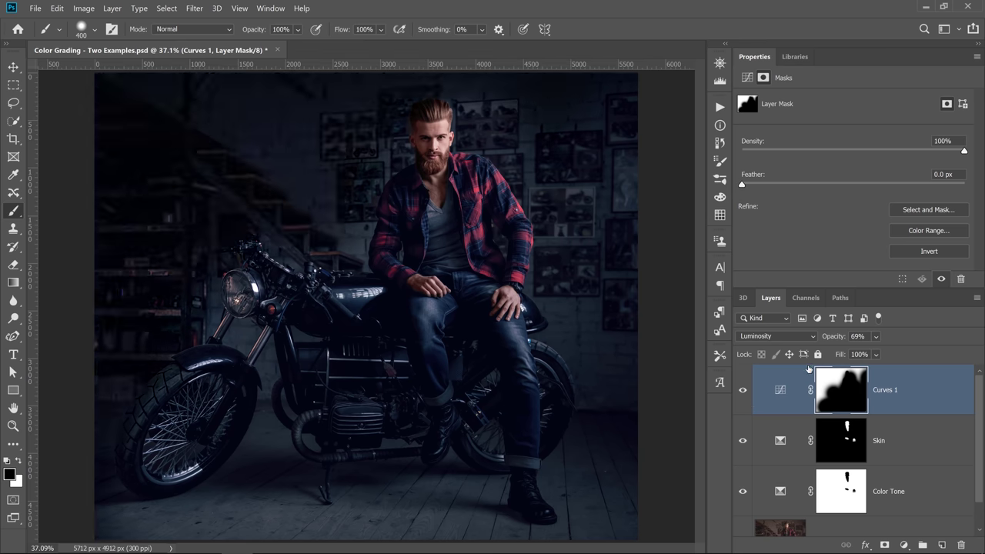
{"action": "left_click_drag", "start_coordinate": [836, 341], "coordinate": [825, 341]}
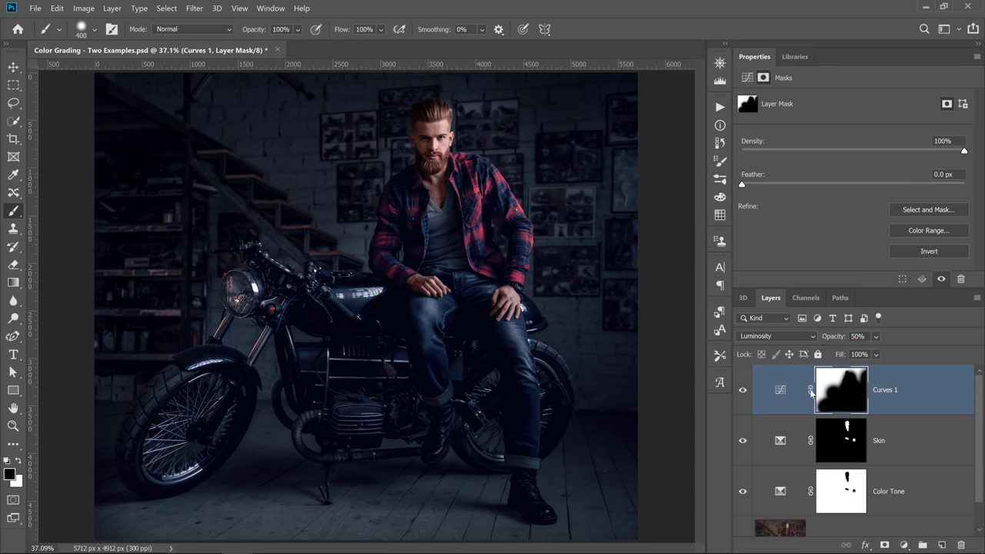
{"action": "left_click", "coordinate": [743, 392]}
{"action": "left_click", "coordinate": [743, 392]}
- Rename the Curves 1 layer as Darkening
{"action": "left_click", "coordinate": [889, 391]}
{"action": "double_click", "coordinate": [890, 390]}
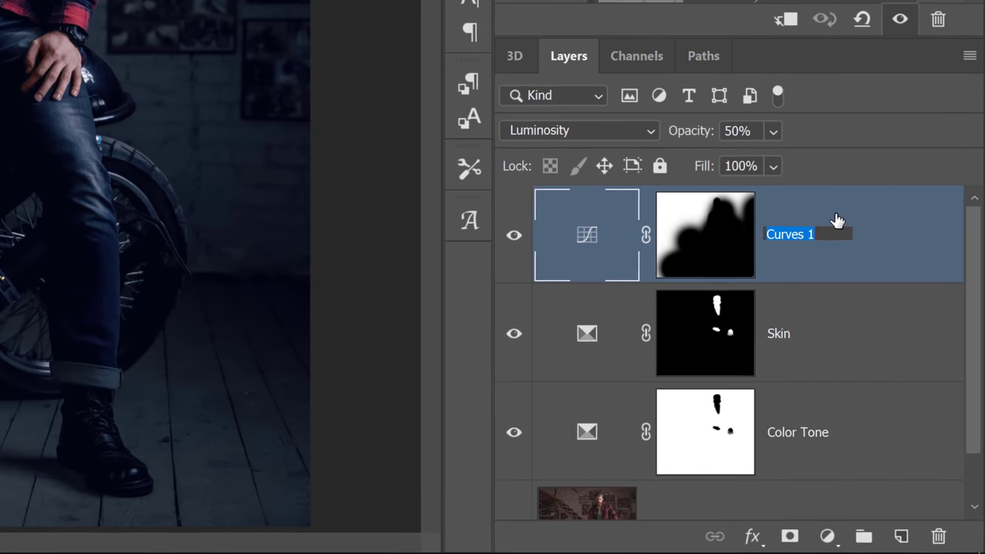
{"action": "type", "text": "Dar"}
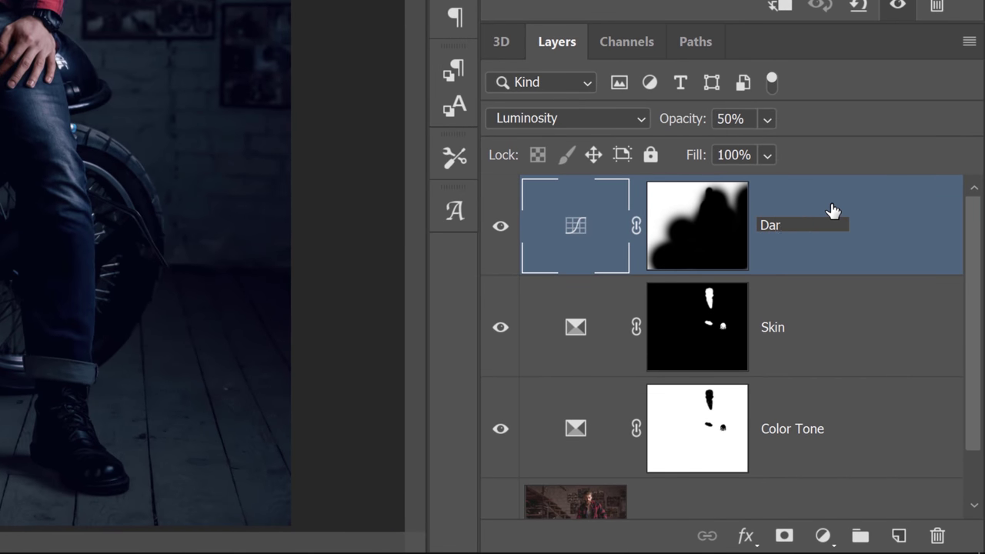
{"action": "type", "text": "kening"}
{"action": "key", "text": "Return"}
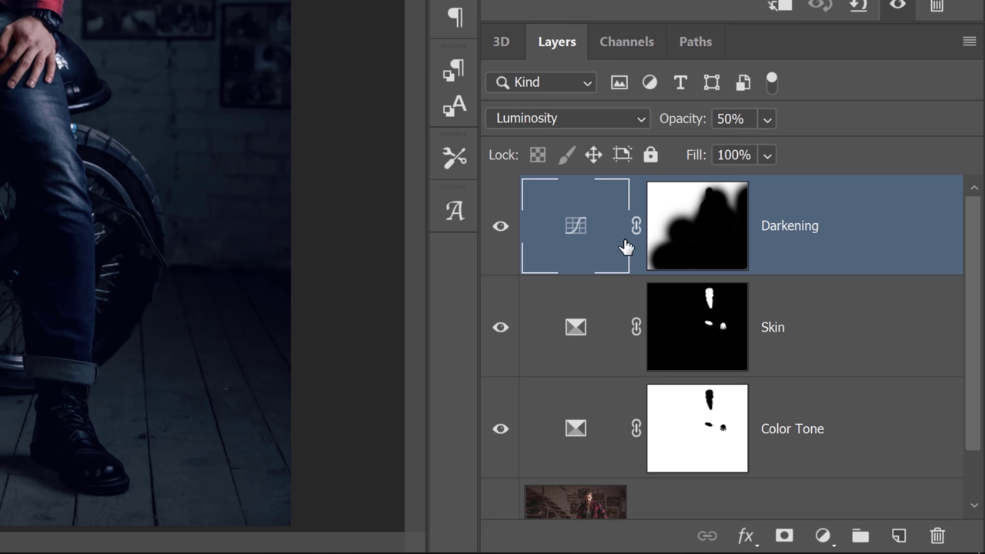
- Group the Darkening, Skin and Color Tone layers and name the group Cooling Effect
{"action": "left_click", "coordinate": [852, 430], "text": "shift"}
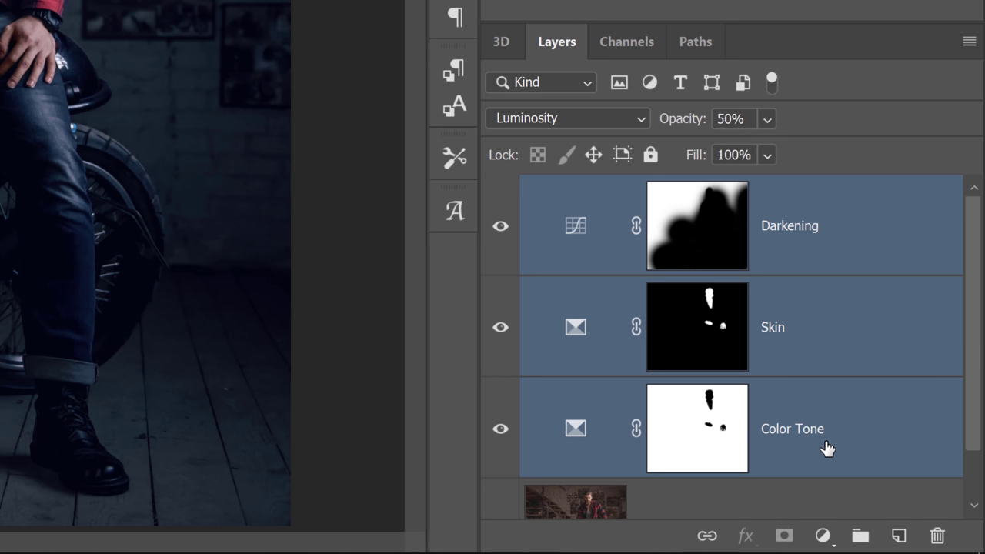
{"action": "key", "text": "ctrl+g"}
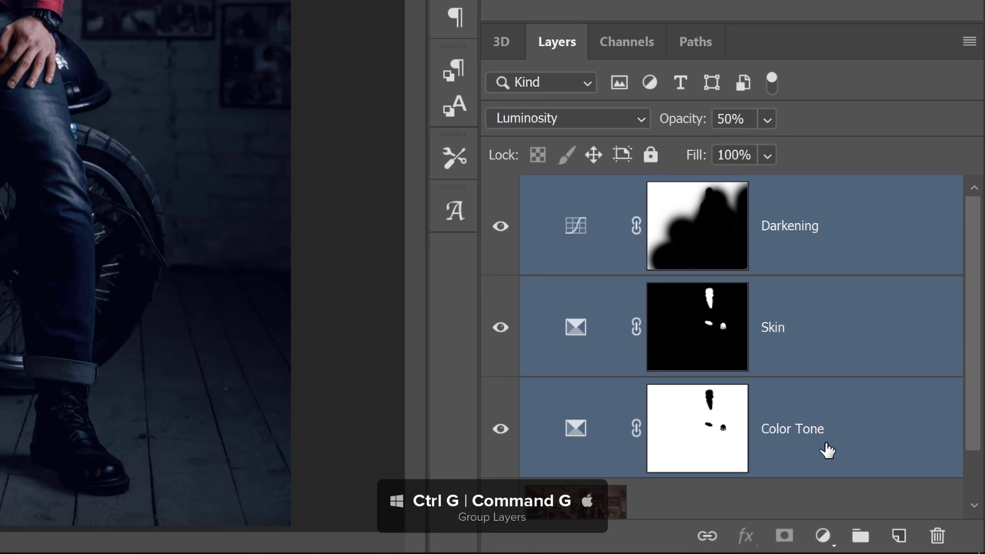
{"action": "double_click", "coordinate": [601, 191]}
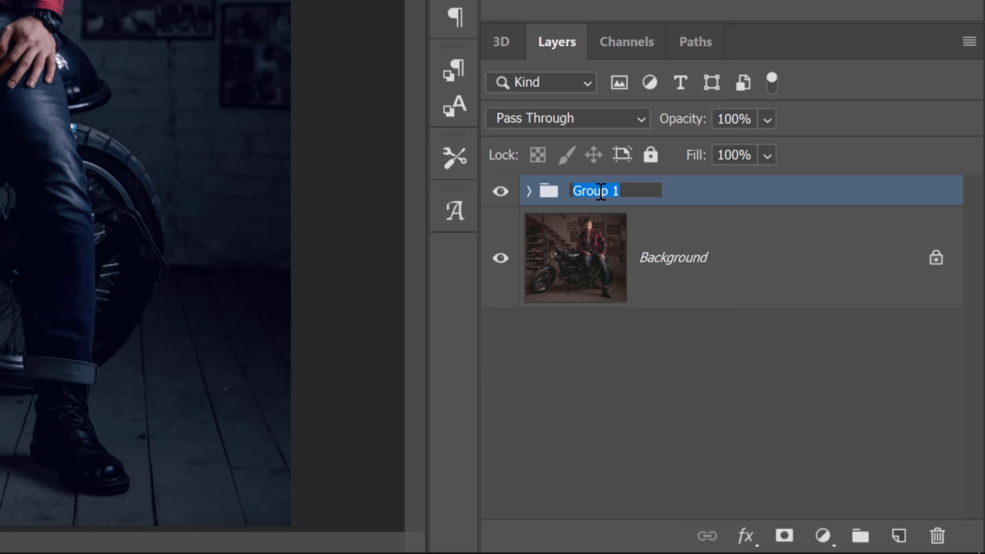
{"action": "type", "text": "Cooling"}
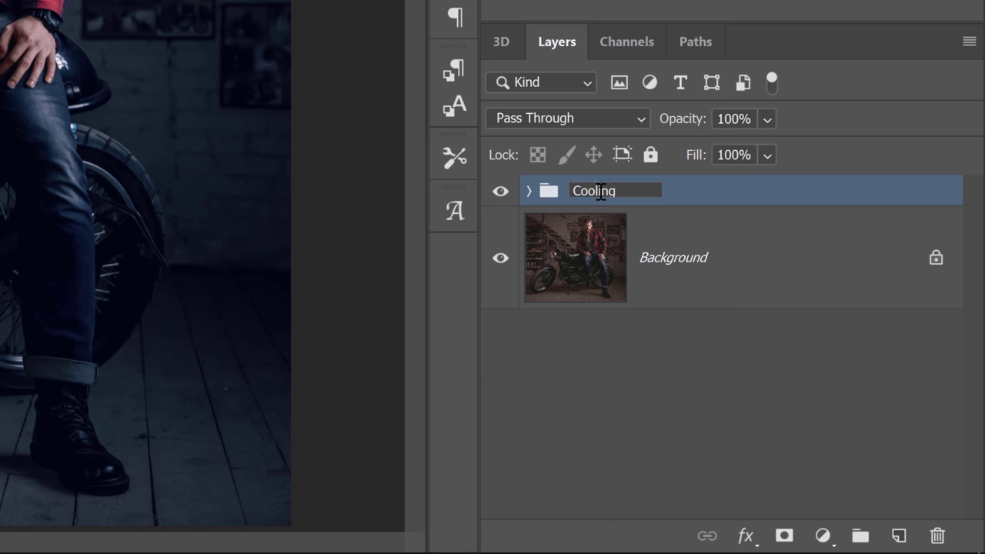
{"action": "type", "text": " Effect"}
{"action": "key", "text": "Return"}
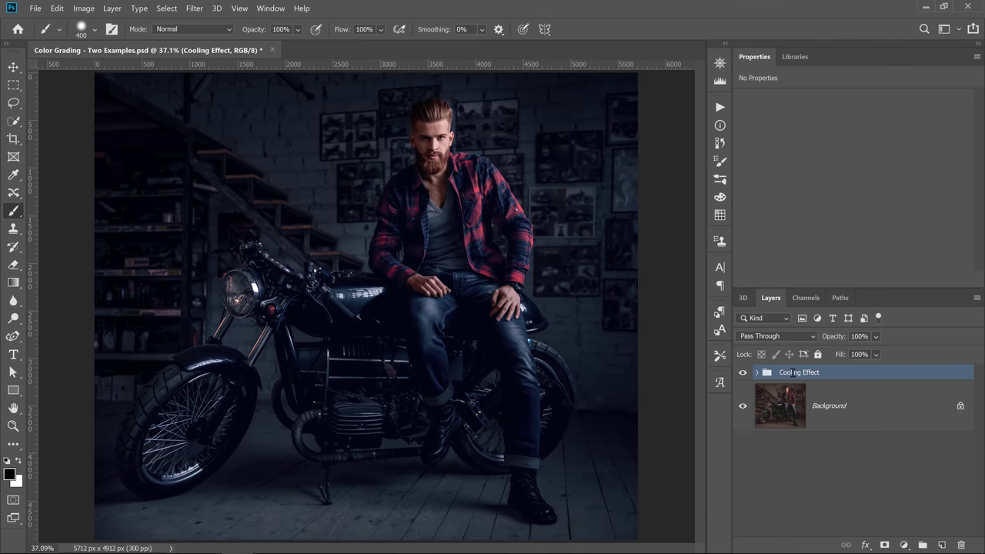
- Compare the photo with and without the Cooling Effect group
{"action": "left_click", "coordinate": [744, 373]}
{"action": "left_click", "coordinate": [743, 372]}
{"action": "left_click", "coordinate": [744, 373]}
{"action": "left_click", "coordinate": [743, 373]}
{"action": "left_click", "coordinate": [743, 373]}
- Add a Hue/Saturation adjustment layer above the Darkening layer inside the Cooling Effect group
{"action": "left_click", "coordinate": [757, 374]}
{"action": "left_click", "coordinate": [918, 422]}
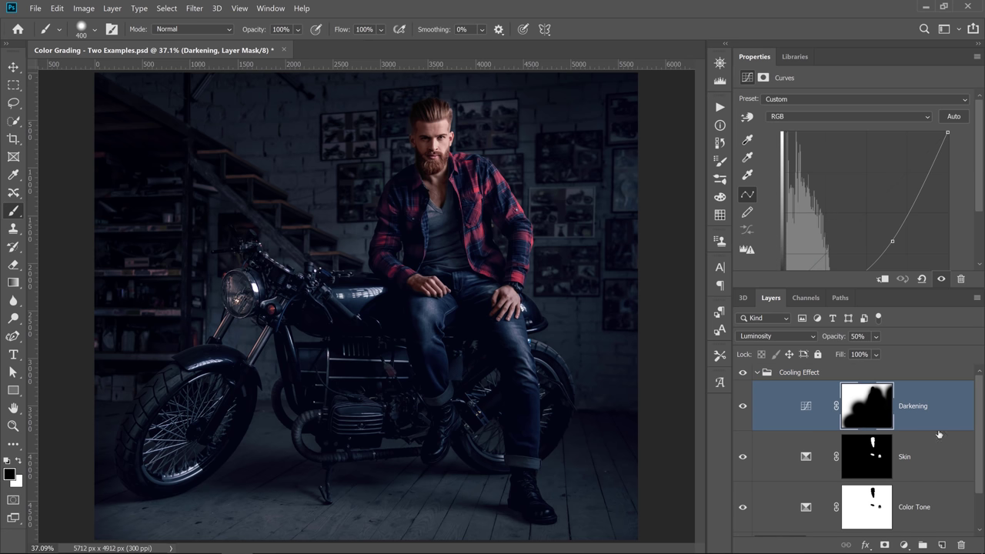
{"action": "left_click", "coordinate": [905, 545]}
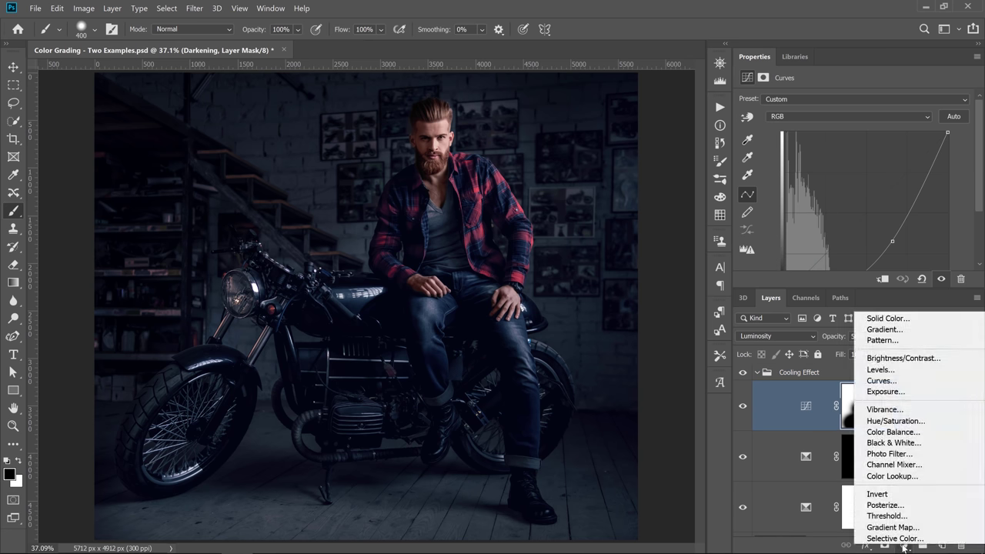
{"action": "left_click", "coordinate": [912, 423]}
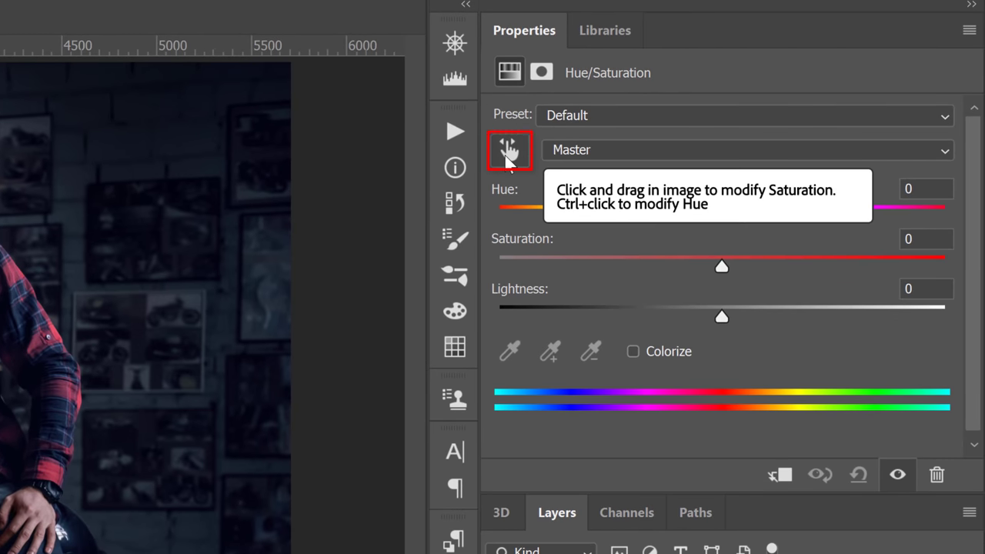
- Sample the shirt's red with the on-image adjustment tool and set the Reds to hue +18 and saturation -7
{"action": "left_click", "coordinate": [508, 152]}
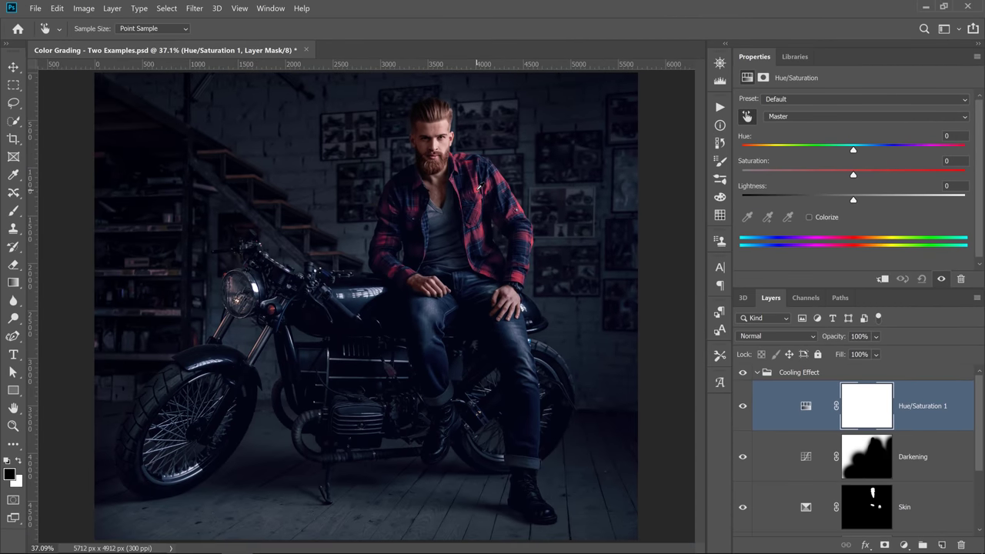
{"action": "left_click_drag", "start_coordinate": [478, 187], "coordinate": [477, 208]}
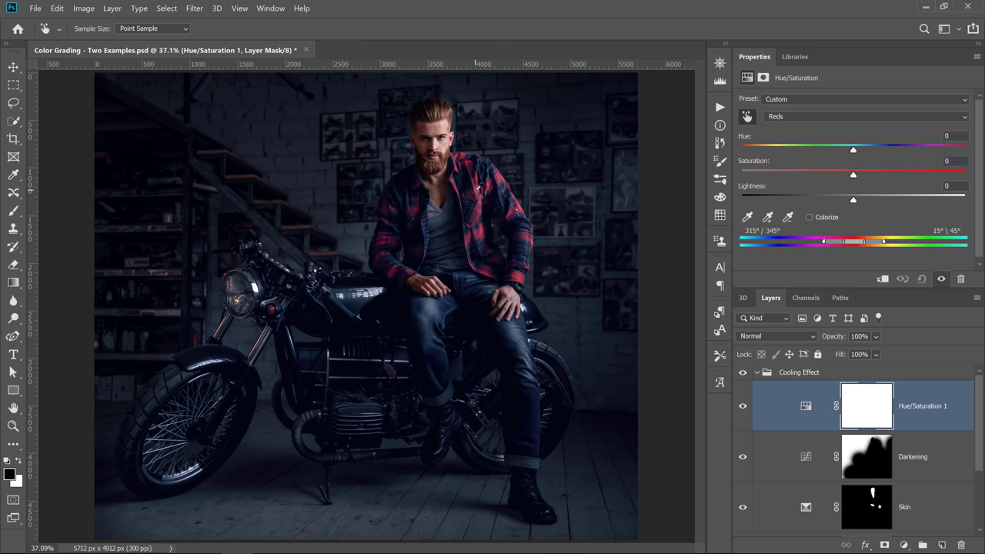
{"action": "left_click_drag", "start_coordinate": [477, 187], "coordinate": [489, 202]}
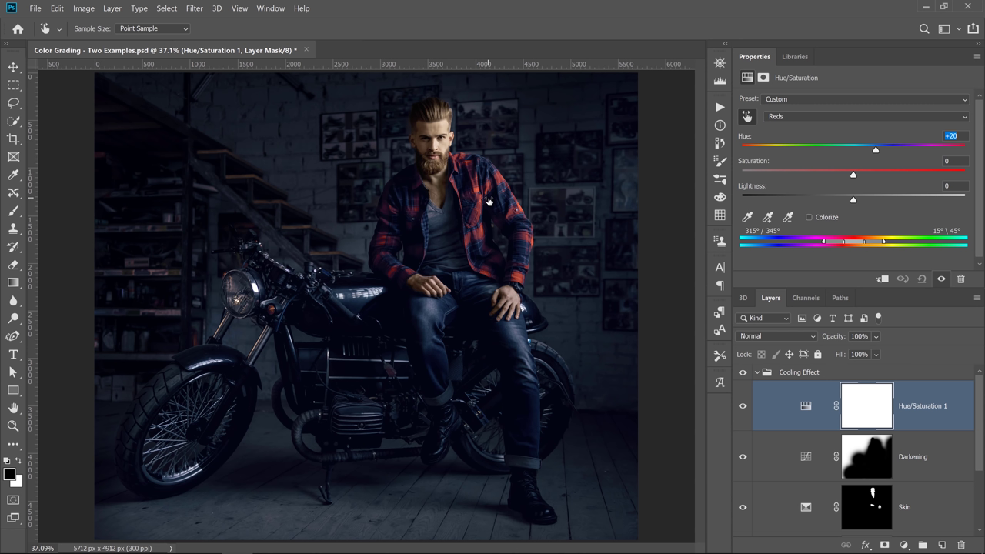
{"action": "left_click_drag", "start_coordinate": [488, 202], "coordinate": [487, 202]}
{"action": "mouse_move", "coordinate": [475, 194]}
{"action": "left_mouse_down"}
{"action": "mouse_move", "coordinate": [438, 192]}
{"action": "mouse_move", "coordinate": [474, 202]}
{"action": "mouse_move", "coordinate": [476, 187]}
{"action": "left_mouse_up"}
{"action": "left_click", "coordinate": [748, 410]}
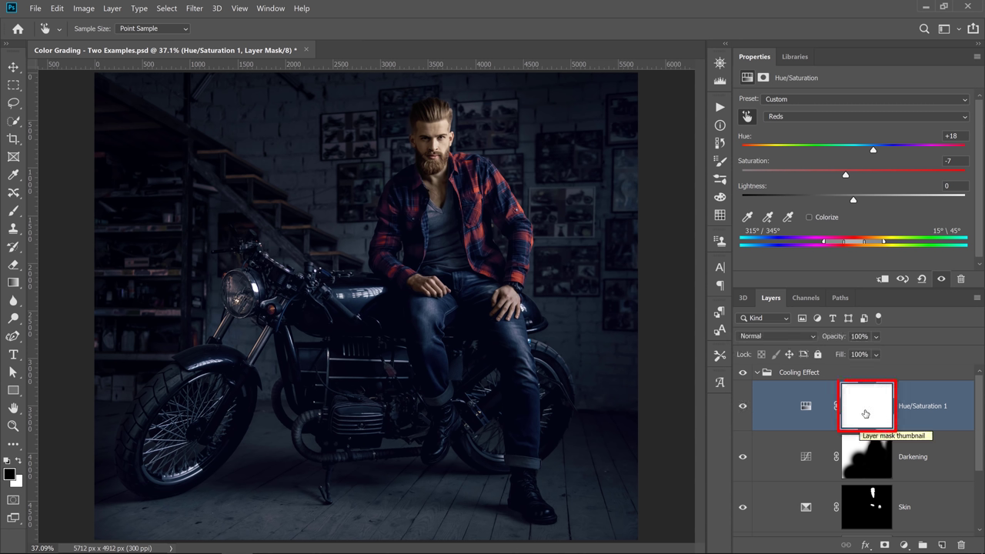
- Rename the Hue/Saturation layer as Shirt and invert its layer mask to black
{"action": "double_click", "coordinate": [921, 408]}
{"action": "type", "text": "Shirt"}
{"action": "key", "text": "Return"}
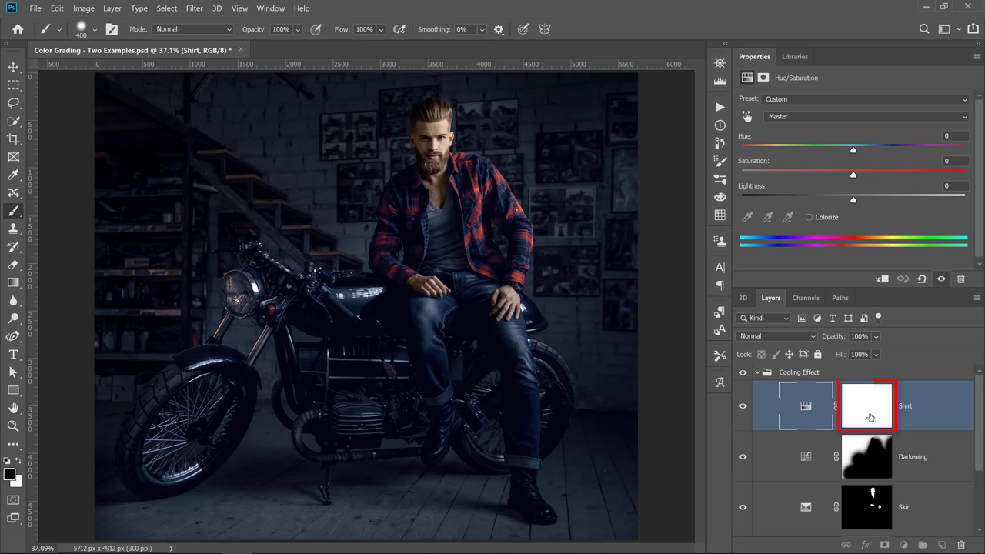
{"action": "left_click", "coordinate": [867, 412]}
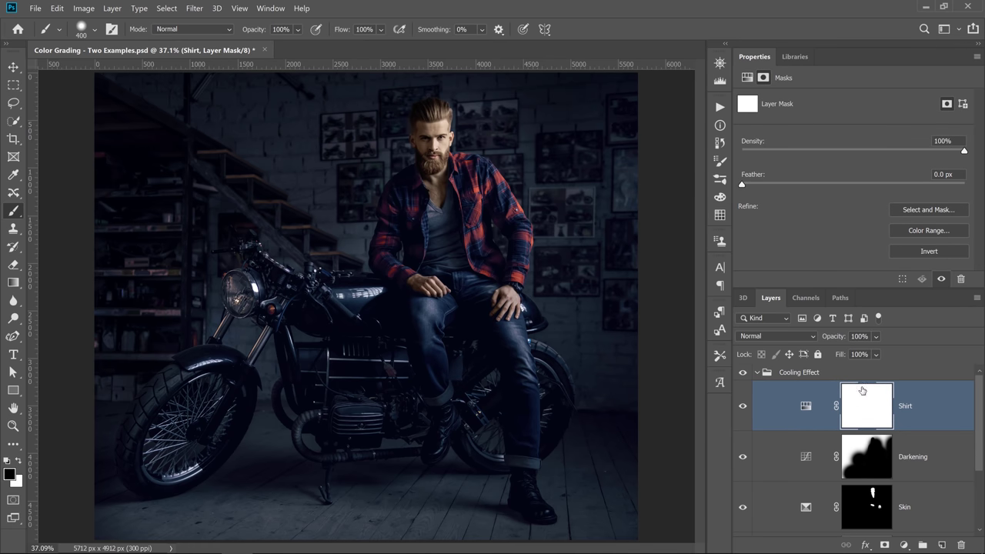
{"action": "left_click", "coordinate": [920, 252]}
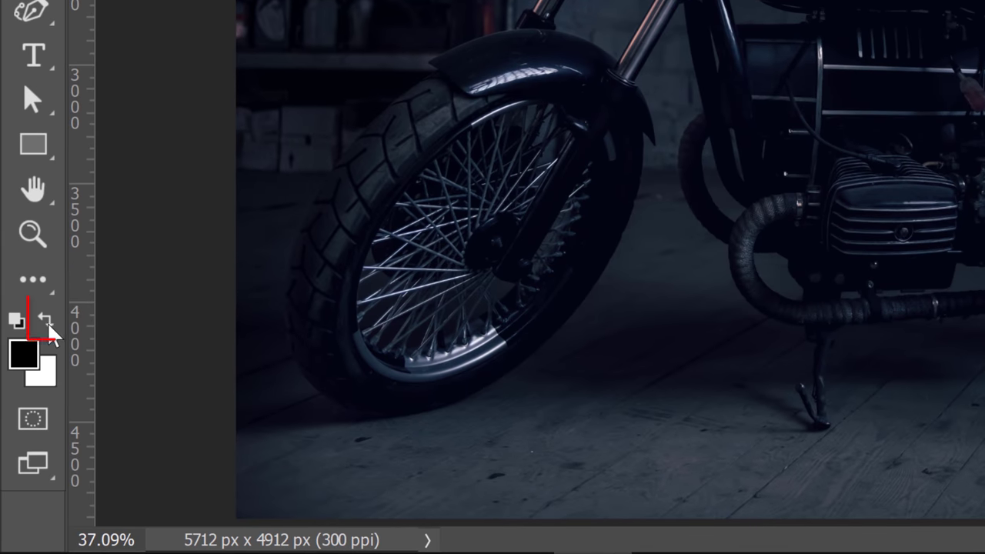
- Paint white over the plaid shirt on the Shirt layer's mask with a brush reduced to 125 px, and compare the result with the layer hidden
{"action": "left_click", "coordinate": [30, 400]}
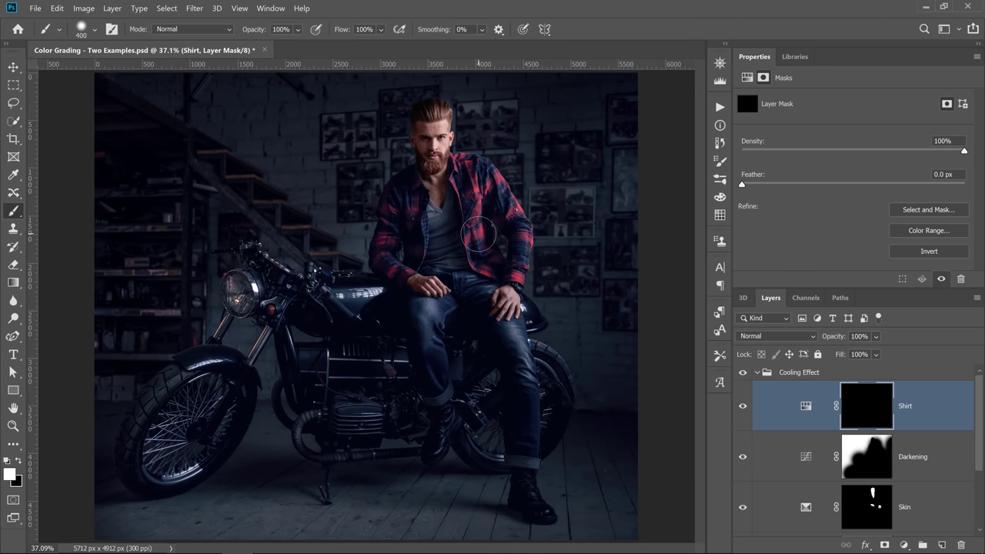
{"action": "key", "text": "bracketleft"}
{"action": "key", "text": "bracketleft"}
{"action": "key", "text": "bracketleft"}
{"action": "key", "text": "bracketleft"}
{"action": "left_click_drag", "start_coordinate": [459, 179], "coordinate": [462, 189]}
{"action": "key", "text": "bracketleft"}
{"action": "key", "text": "bracketleft"}
{"action": "key", "text": "bracketleft"}
{"action": "key", "text": "bracketleft"}
{"action": "key", "text": "bracketright"}
{"action": "key", "text": "bracketright"}
{"action": "key", "text": "bracketright"}
{"action": "key", "text": "bracketright"}
{"action": "left_click_drag", "start_coordinate": [514, 273], "coordinate": [493, 255]}
{"action": "mouse_move", "coordinate": [417, 222]}
{"action": "left_mouse_down"}
{"action": "mouse_move", "coordinate": [386, 204]}
{"action": "mouse_move", "coordinate": [378, 253]}
{"action": "mouse_move", "coordinate": [394, 236]}
{"action": "mouse_move", "coordinate": [423, 244]}
{"action": "left_mouse_up"}
{"action": "left_click", "coordinate": [743, 411]}
{"action": "left_click", "coordinate": [743, 412]}
{"action": "left_click", "coordinate": [743, 408]}
- Set the Shirt layer's Reds to hue +29 and saturation +4
{"action": "left_click", "coordinate": [804, 416]}
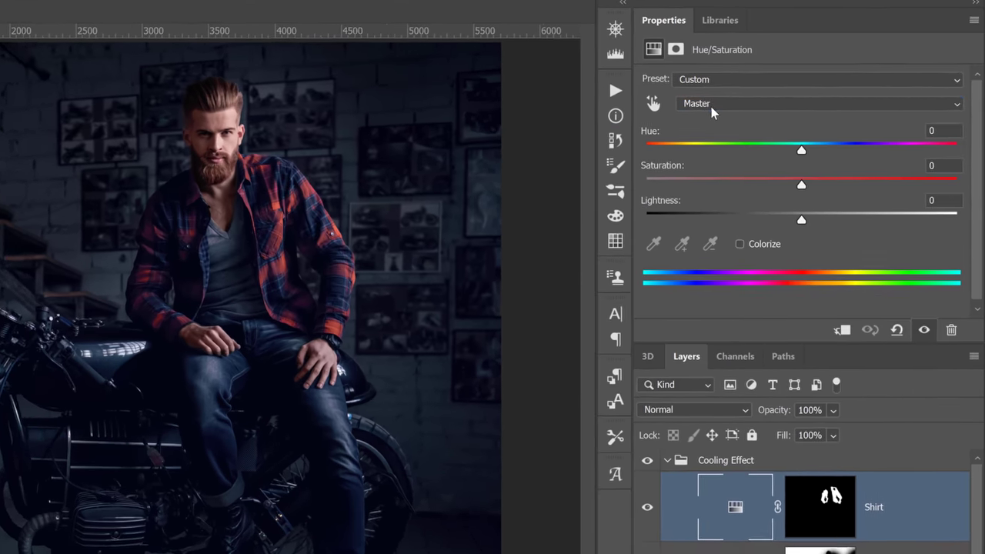
{"action": "left_click", "coordinate": [786, 117]}
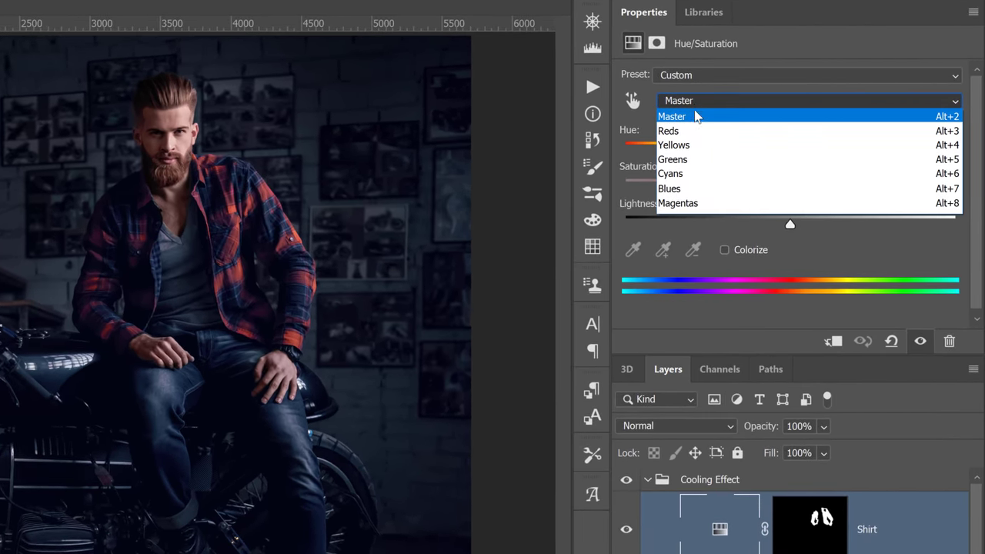
{"action": "left_click", "coordinate": [693, 135]}
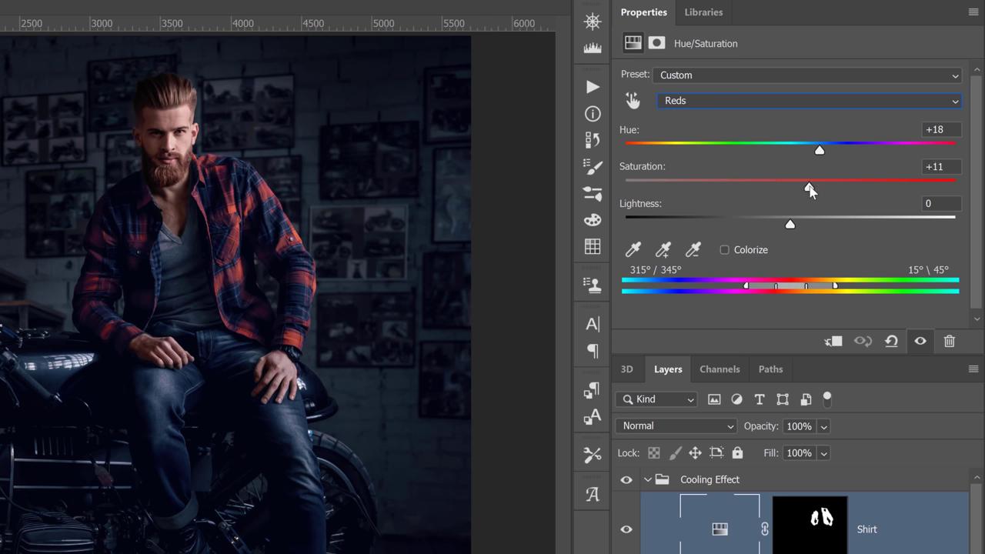
{"action": "left_click_drag", "start_coordinate": [811, 192], "coordinate": [783, 190]}
{"action": "left_click_drag", "start_coordinate": [819, 154], "coordinate": [841, 159]}
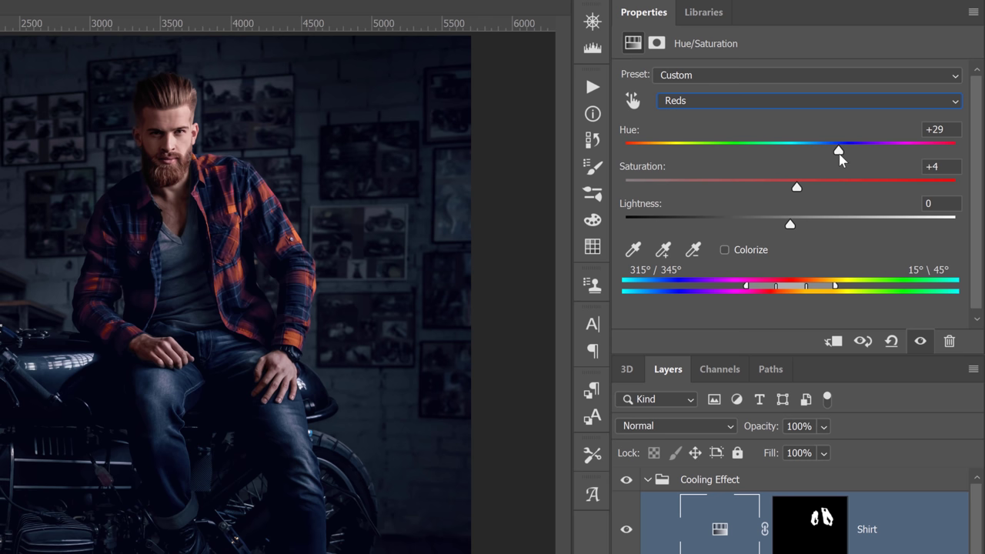
- Compare the shirt's color with and without the Shirt adjustment layer
{"action": "left_click", "coordinate": [625, 531]}
{"action": "left_click", "coordinate": [625, 531]}
{"action": "left_click", "coordinate": [626, 531]}
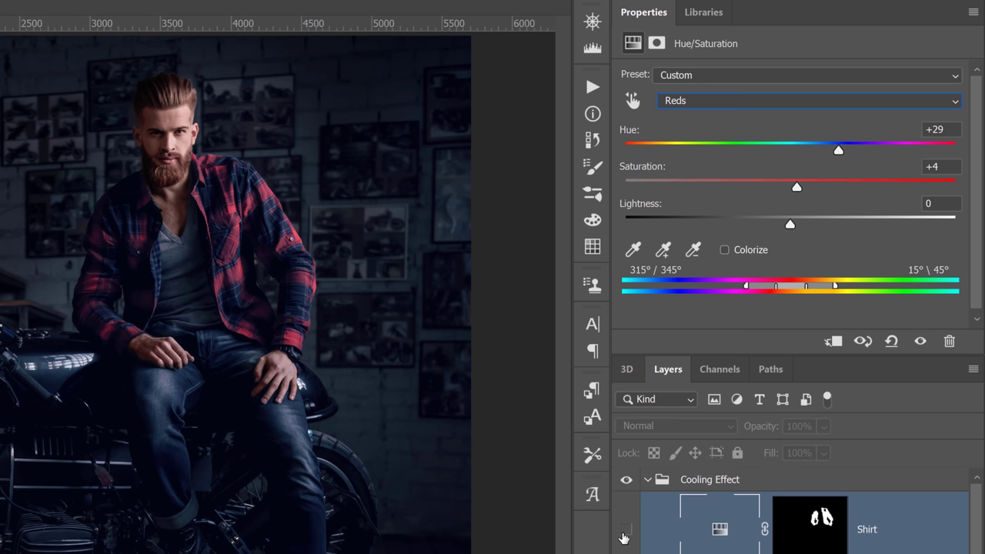
{"action": "left_click", "coordinate": [625, 531]}
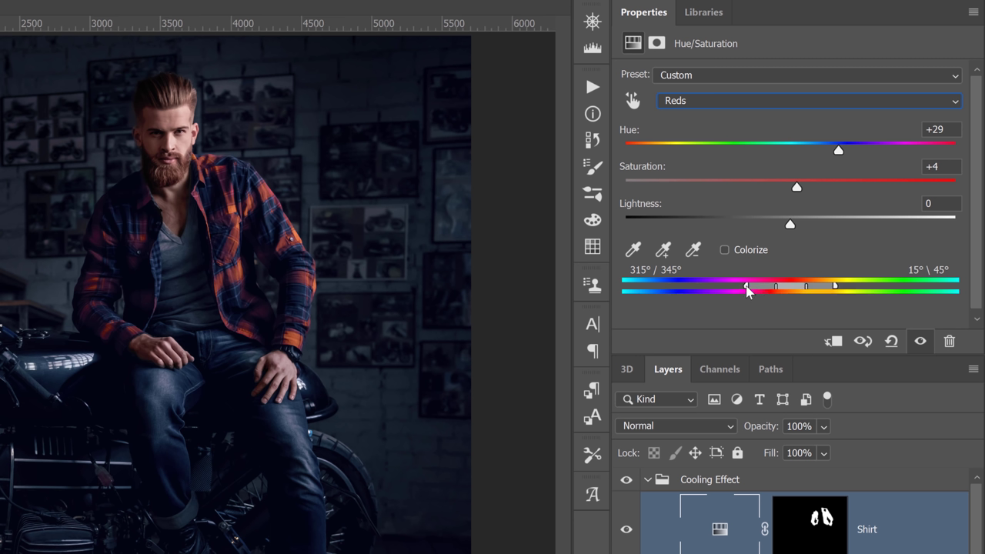
- Widen the Reds color range to 271°/290° and 29°\56°, and compare the shirt with the adjustment on and off
{"action": "left_click_drag", "start_coordinate": [746, 286], "coordinate": [717, 287]}
{"action": "left_click_drag", "start_coordinate": [777, 286], "coordinate": [751, 287]}
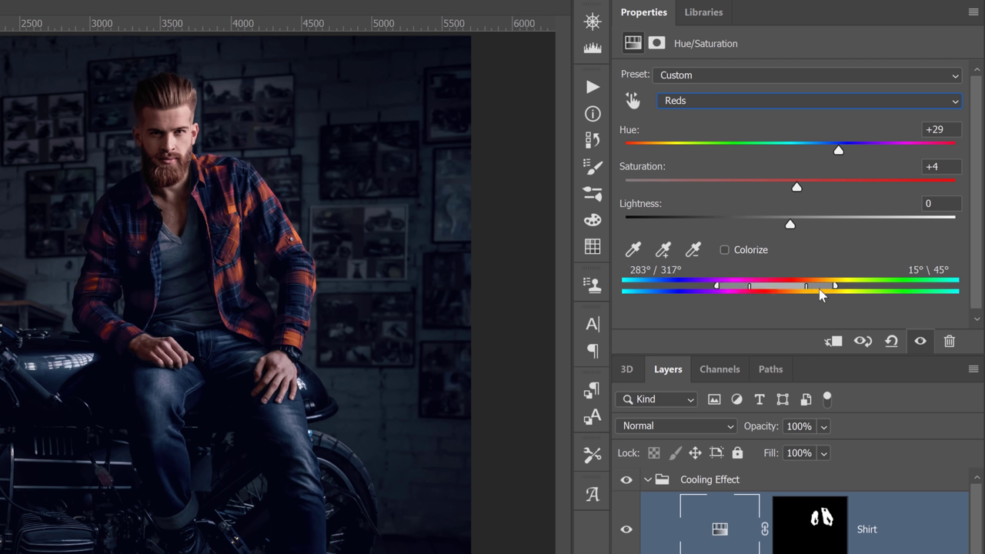
{"action": "mouse_move", "coordinate": [835, 285]}
{"action": "left_mouse_down"}
{"action": "mouse_move", "coordinate": [845, 286]}
{"action": "mouse_move", "coordinate": [819, 286]}
{"action": "left_mouse_up"}
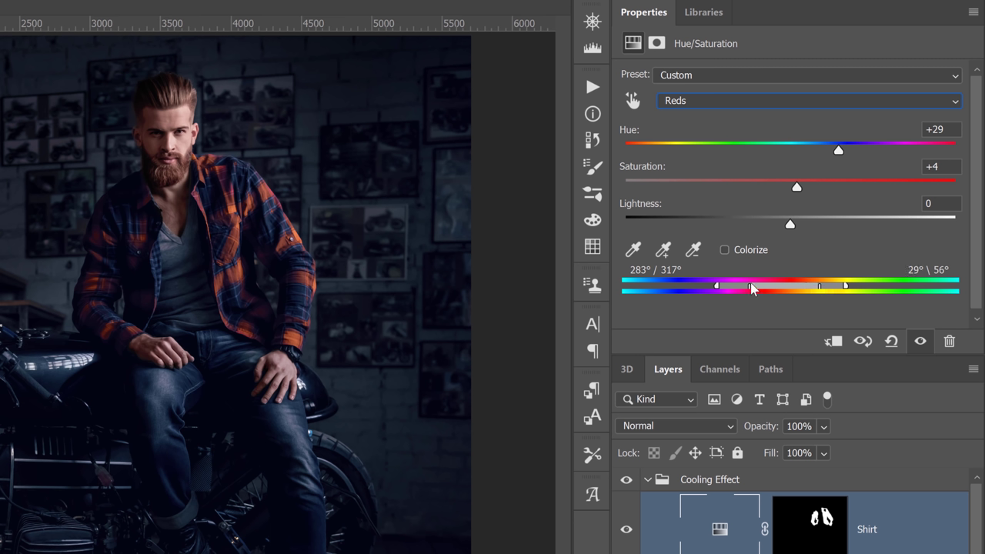
{"action": "left_click_drag", "start_coordinate": [751, 286], "coordinate": [724, 286]}
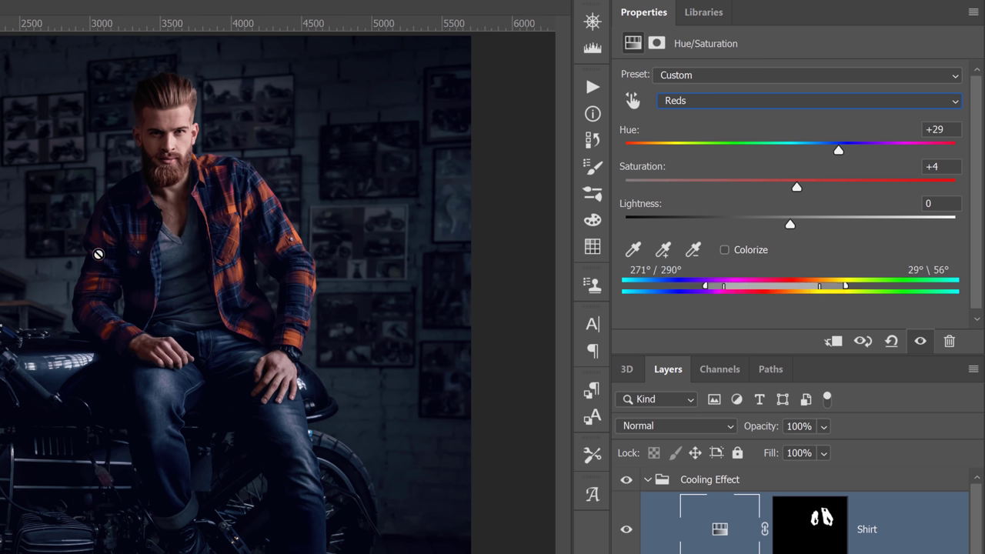
{"action": "left_click", "coordinate": [627, 532]}
{"action": "left_click", "coordinate": [626, 531]}
{"action": "left_click", "coordinate": [625, 532]}
{"action": "left_click", "coordinate": [625, 537]}
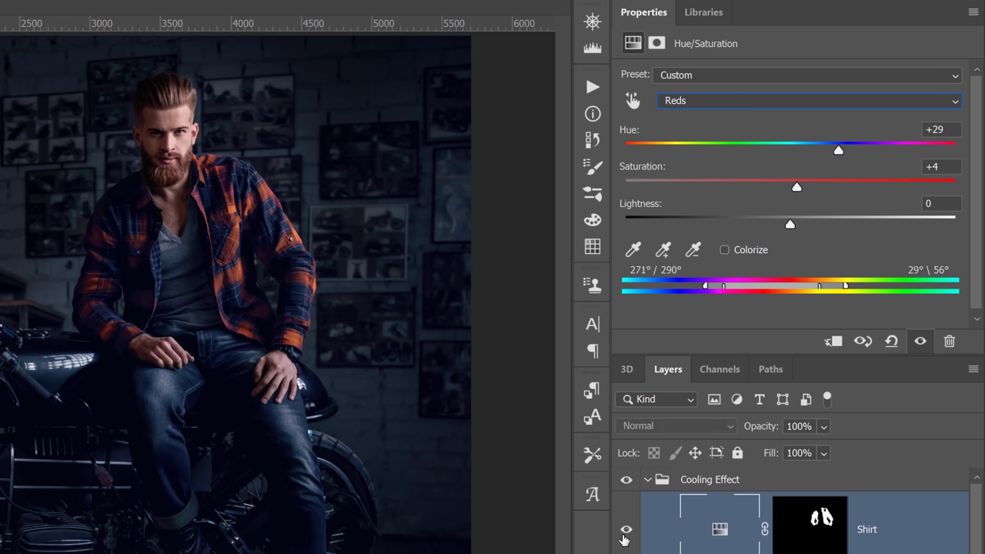
- Collapse the Cooling Effect group and compare the original photo with the complete color grade
{"action": "left_click", "coordinate": [801, 549]}
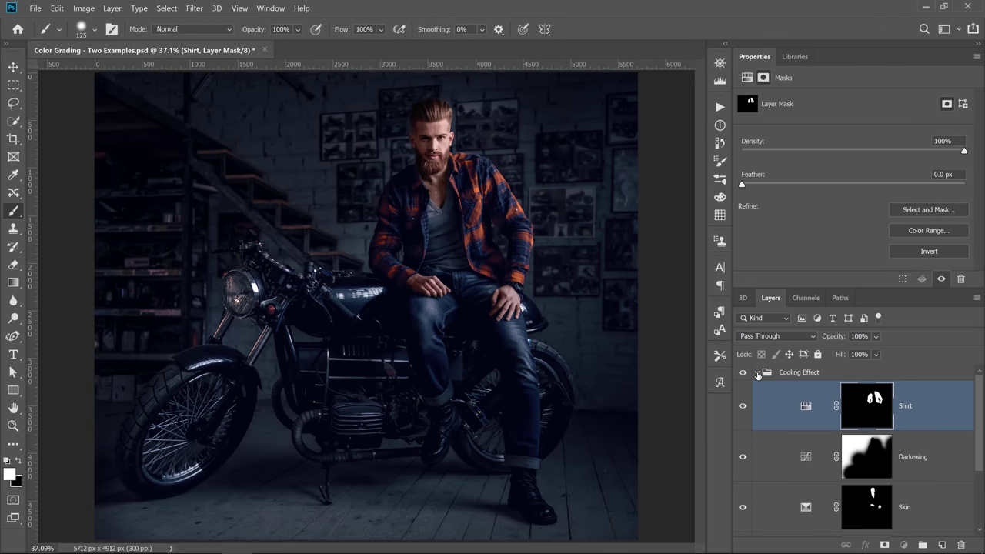
{"action": "left_click", "coordinate": [757, 373]}
{"action": "left_click", "coordinate": [744, 375]}
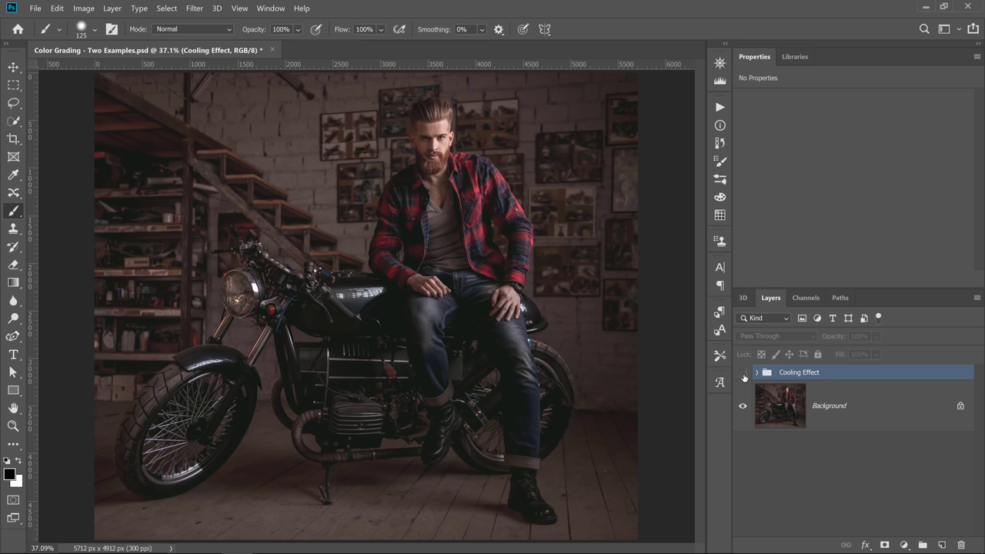
{"action": "left_click", "coordinate": [743, 374]}
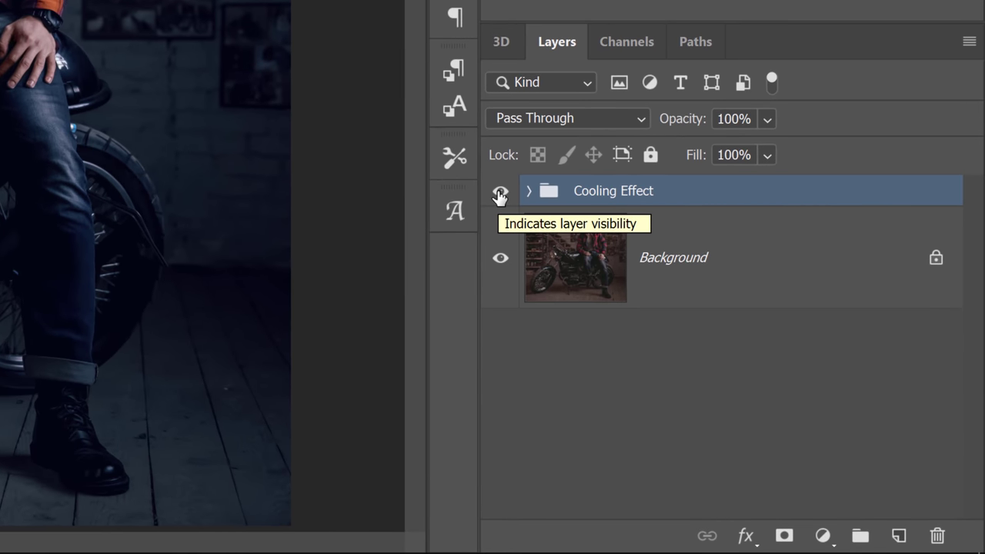
- Hide the Cooling Effect group, duplicate the Background layer and move the copy into the group
{"action": "left_click", "coordinate": [499, 192]}
{"action": "left_click", "coordinate": [562, 277]}
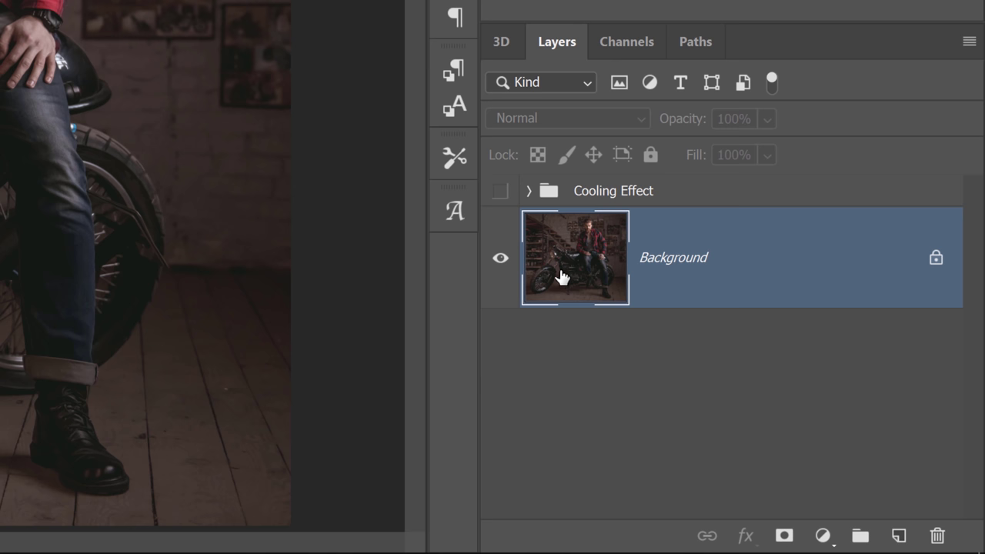
{"action": "key", "text": "ctrl+j"}
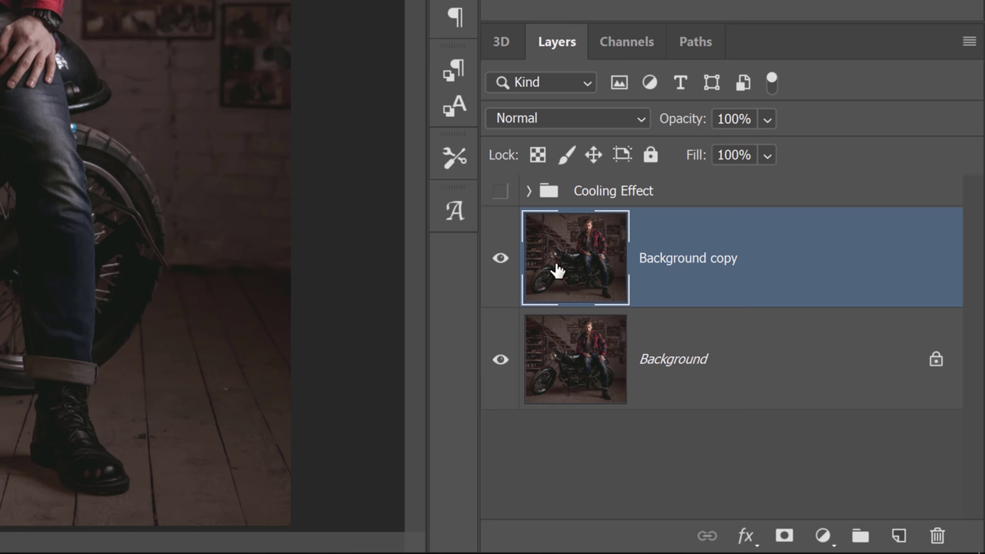
{"action": "left_click_drag", "start_coordinate": [548, 218], "coordinate": [567, 193]}
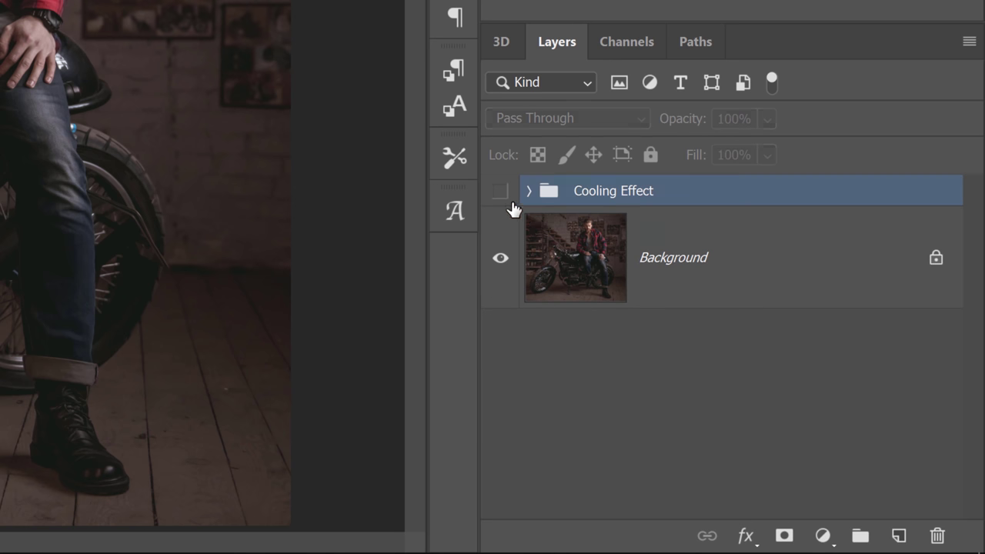
- Move the Background copy to the bottom of the Cooling Effect group, below Color Tone, and delete it
{"action": "left_click", "coordinate": [529, 191]}
{"action": "scroll", "coordinate": [585, 224], "scroll_direction": "down", "scroll_amount": 1}
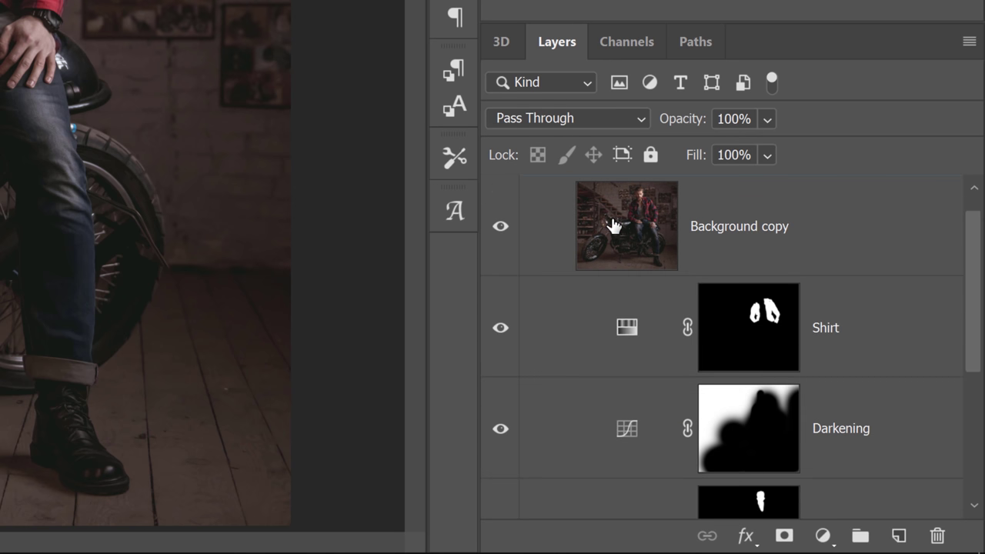
{"action": "left_click_drag", "start_coordinate": [614, 226], "coordinate": [626, 397]}
{"action": "scroll", "coordinate": [630, 399], "scroll_direction": "up", "scroll_amount": 5}
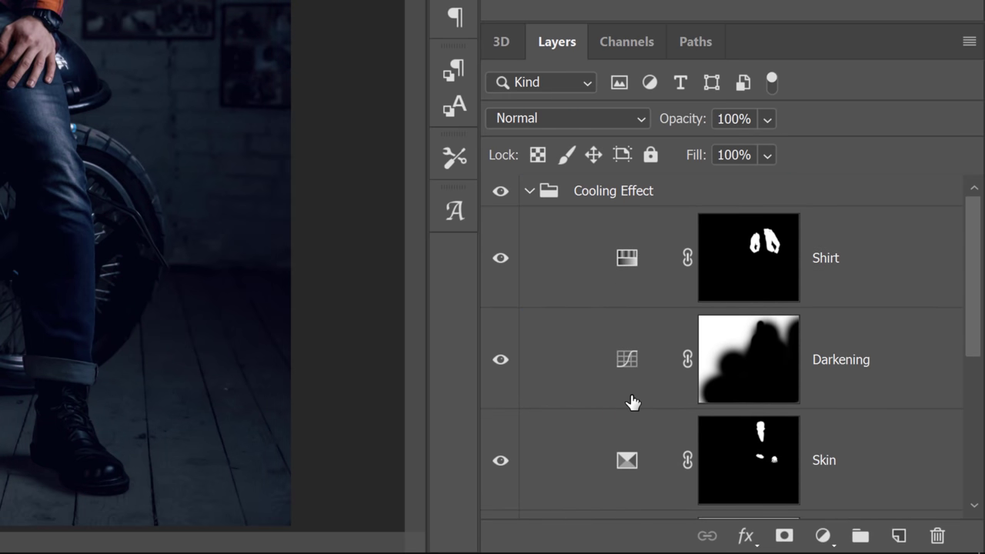
{"action": "scroll", "coordinate": [608, 267], "scroll_direction": "down", "scroll_amount": 3}
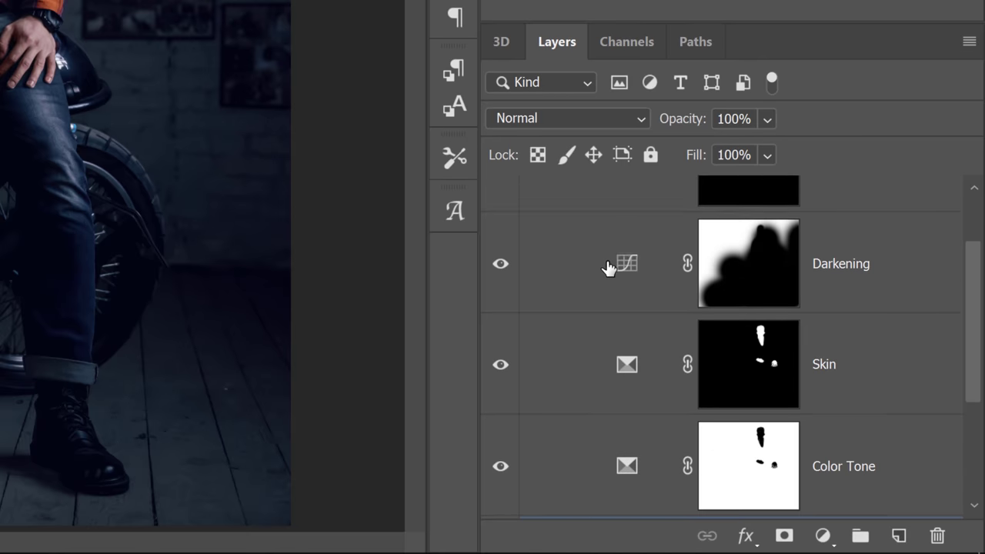
{"action": "scroll", "coordinate": [608, 267], "scroll_direction": "down", "scroll_amount": 5}
{"action": "key", "text": "BackSpace"}
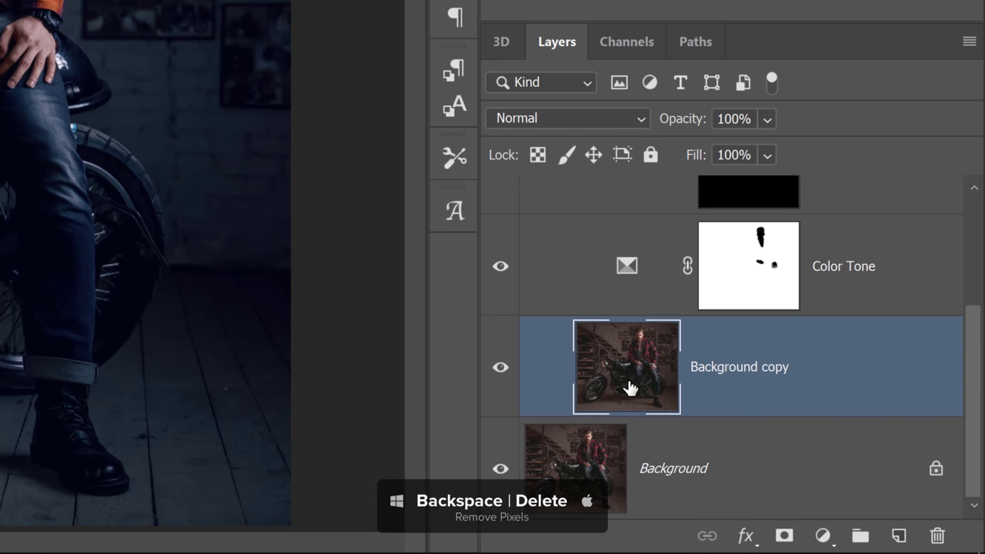
- Try placing a duplicate of the Background layer at the top of the Cooling Effect group, and remove it
{"action": "scroll", "coordinate": [574, 284], "scroll_direction": "up", "scroll_amount": 5}
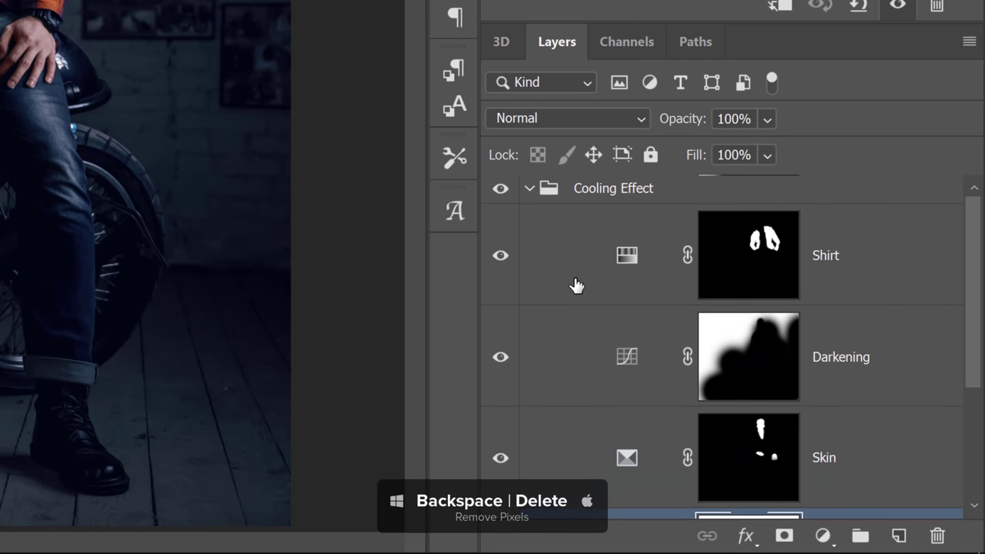
{"action": "left_click", "coordinate": [533, 193]}
{"action": "left_click", "coordinate": [572, 237]}
{"action": "key", "text": "ctrl+j"}
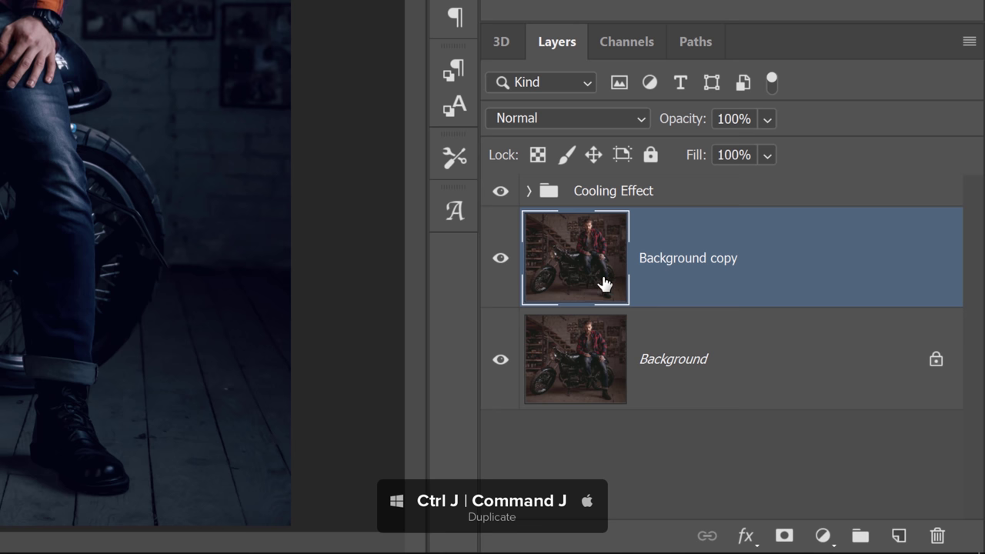
{"action": "left_click_drag", "start_coordinate": [589, 275], "coordinate": [589, 196]}
{"action": "left_click", "coordinate": [530, 194]}
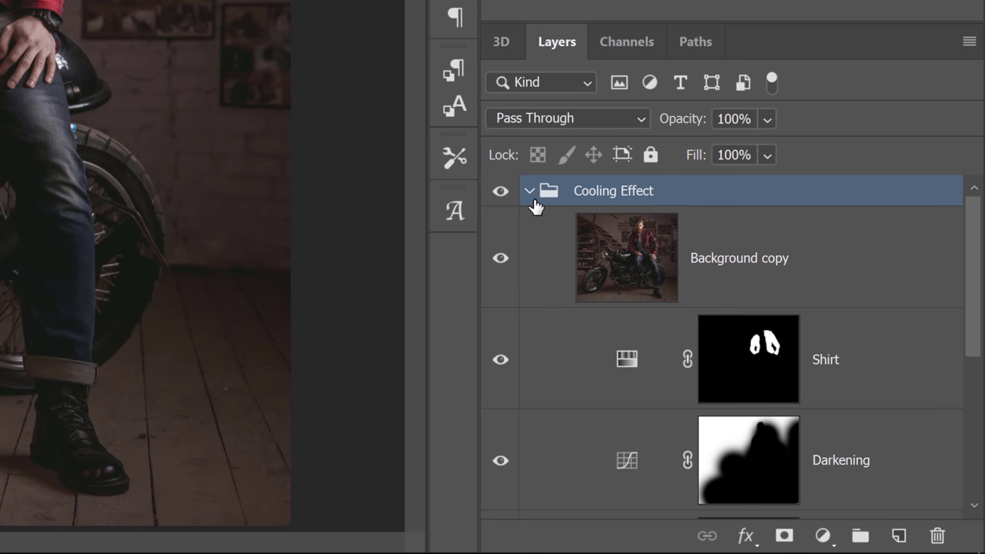
{"action": "left_click", "coordinate": [673, 263]}
{"action": "key", "text": "Delete"}
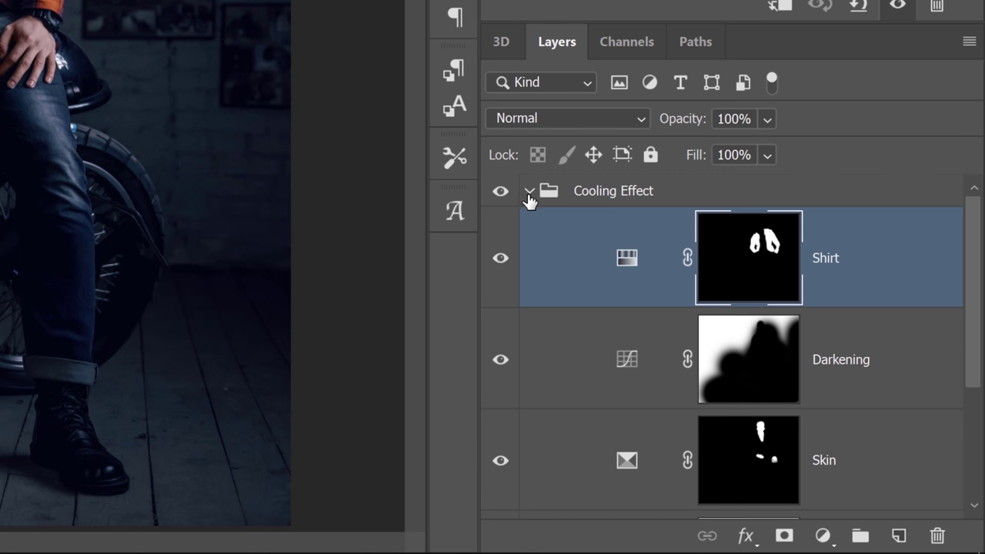
- Duplicate the Background layer and place the copy at the bottom of the Cooling Effect group, beneath Color Tone
{"action": "left_click", "coordinate": [529, 192]}
{"action": "left_click", "coordinate": [600, 282]}
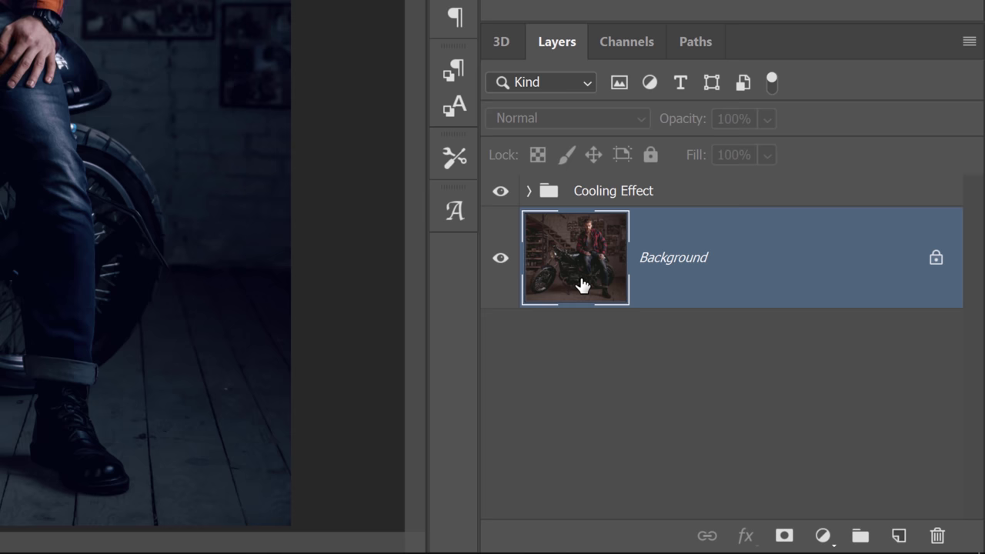
{"action": "key", "text": "ctrl+j"}
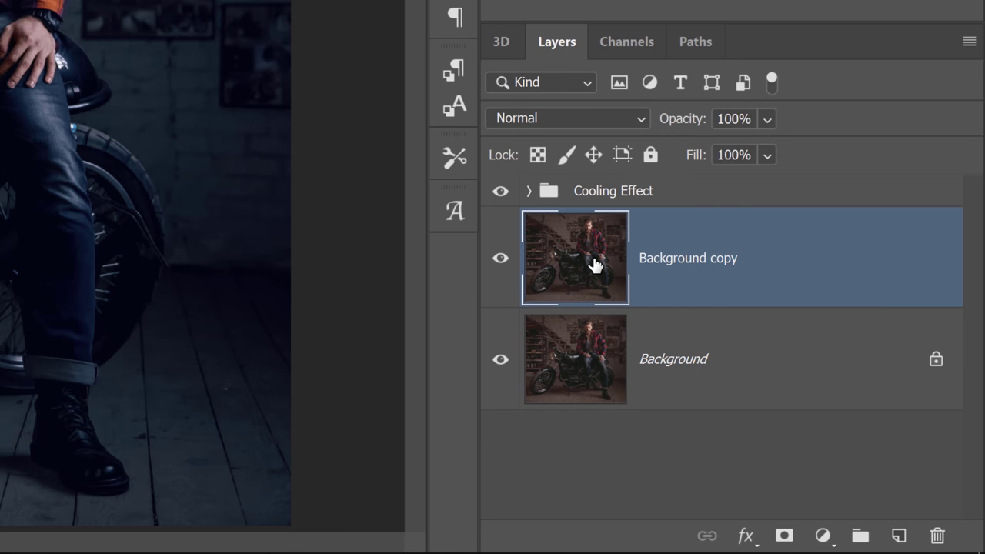
{"action": "left_click_drag", "start_coordinate": [587, 266], "coordinate": [604, 191]}
{"action": "left_click", "coordinate": [528, 192]}
{"action": "scroll", "coordinate": [630, 247], "scroll_direction": "down", "scroll_amount": 1}
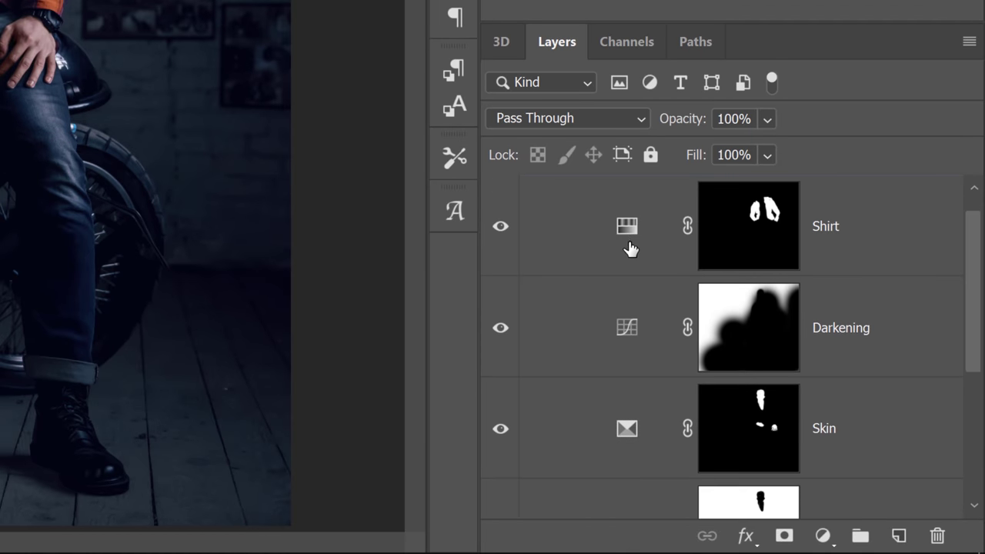
{"action": "scroll", "coordinate": [630, 248], "scroll_direction": "down", "scroll_amount": 3}
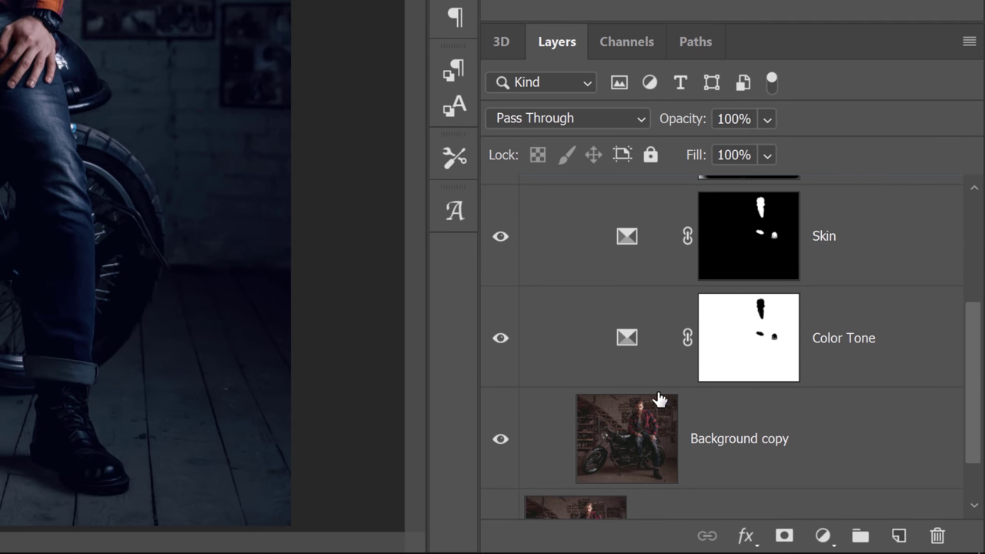
{"action": "scroll", "coordinate": [660, 399], "scroll_direction": "up", "scroll_amount": 4}
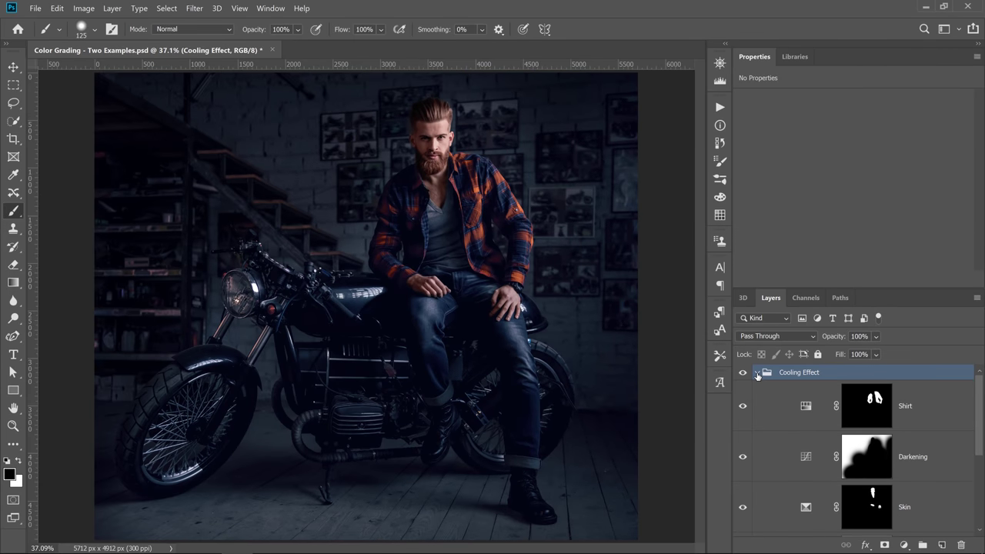
- Collapse the Cooling Effect group and compare the photo with and without it, leaving the group hidden
{"action": "left_click", "coordinate": [757, 373]}
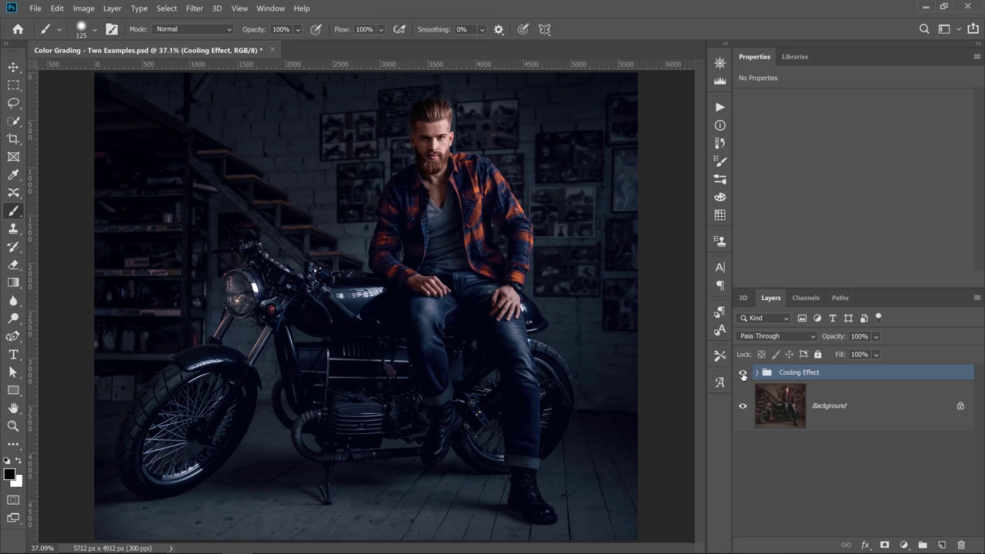
{"action": "left_click", "coordinate": [743, 374]}
{"action": "left_click", "coordinate": [743, 374]}
{"action": "left_click", "coordinate": [743, 374]}
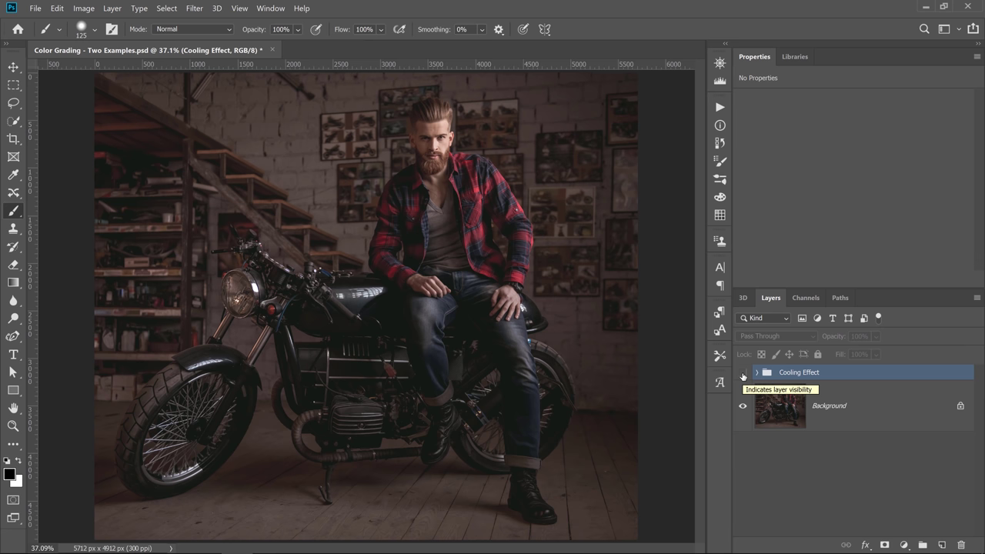
- Add a Selective Color adjustment layer directly above the Background layer
{"action": "left_click", "coordinate": [796, 405]}
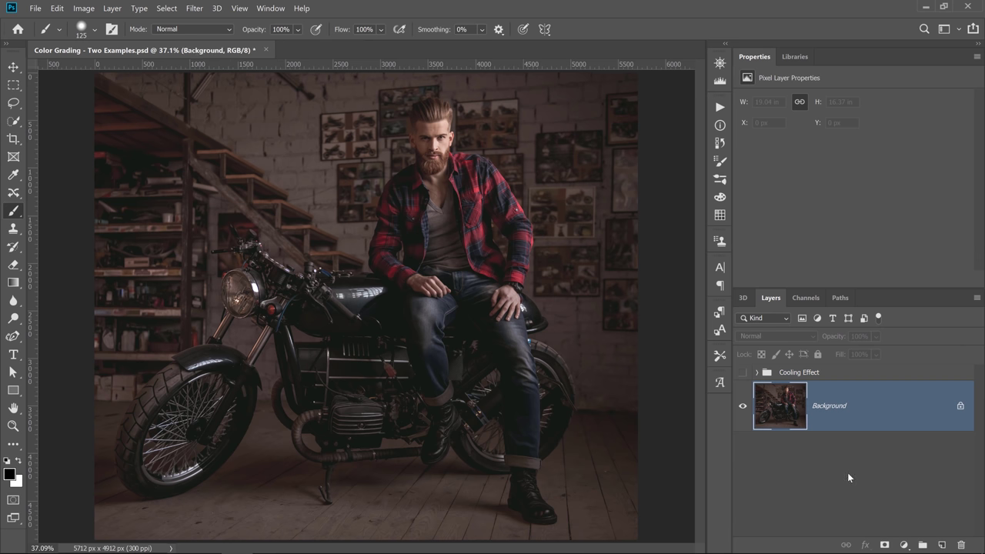
{"action": "left_click", "coordinate": [905, 545]}
{"action": "left_click", "coordinate": [909, 538]}
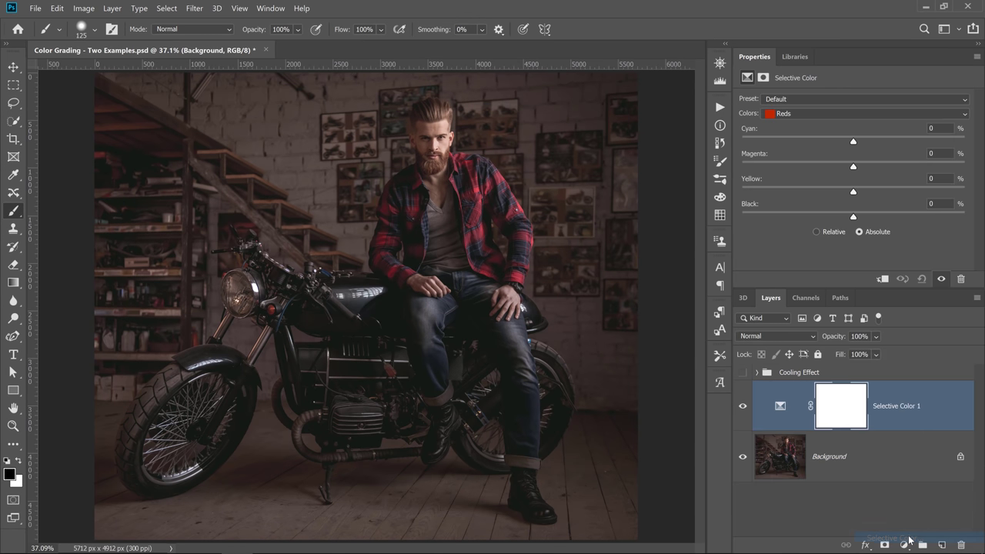
- Adjust the Blacks in Selective Color to Cyan -17%, Yellow +21% and Black +6%
{"action": "left_click", "coordinate": [810, 115]}
{"action": "left_click", "coordinate": [800, 205]}
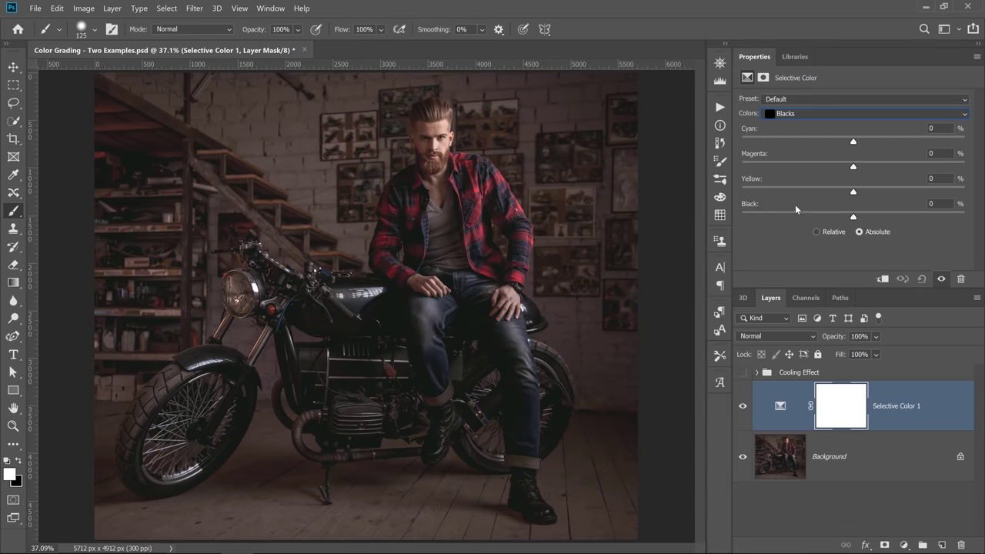
{"action": "left_click_drag", "start_coordinate": [854, 191], "coordinate": [873, 198]}
{"action": "left_click_drag", "start_coordinate": [853, 143], "coordinate": [838, 143]}
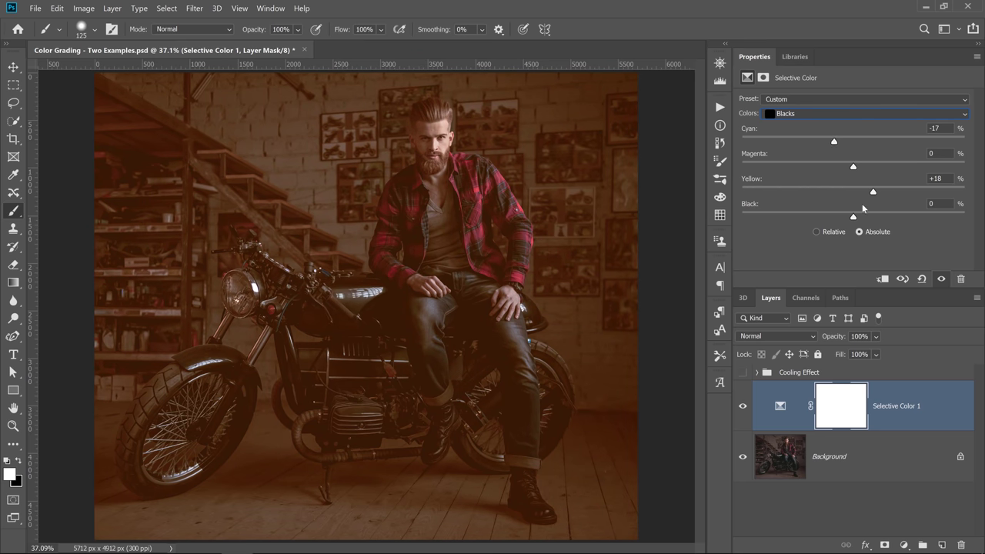
{"action": "left_click_drag", "start_coordinate": [871, 194], "coordinate": [860, 229]}
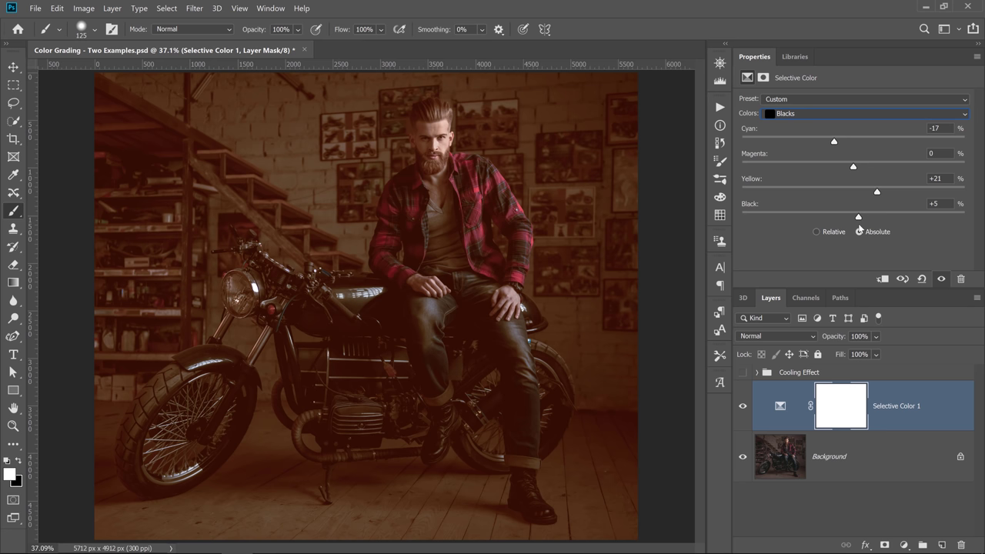
- Warm the Neutrals in Selective Color by slightly reducing Cyan and increasing Yellow
{"action": "left_click", "coordinate": [793, 113]}
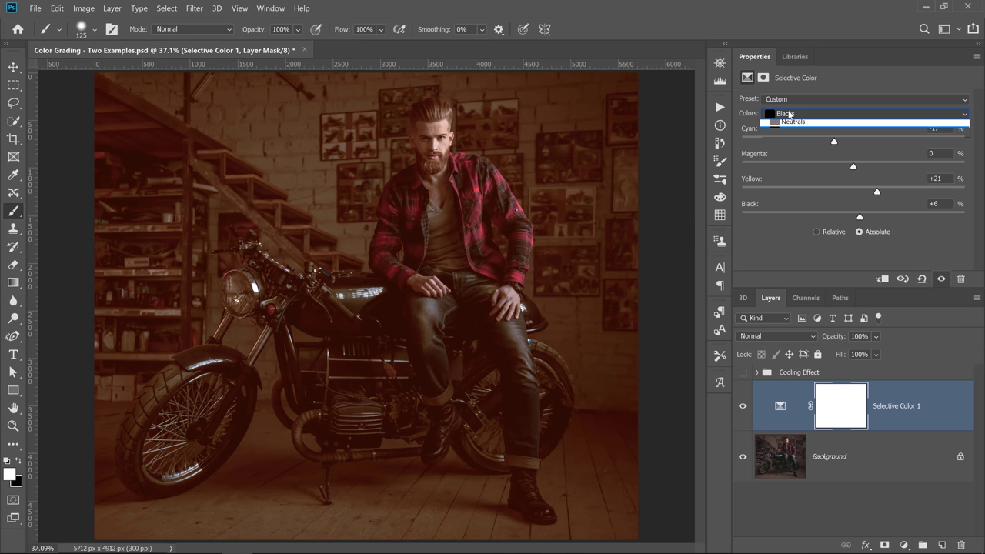
{"action": "left_click", "coordinate": [822, 193]}
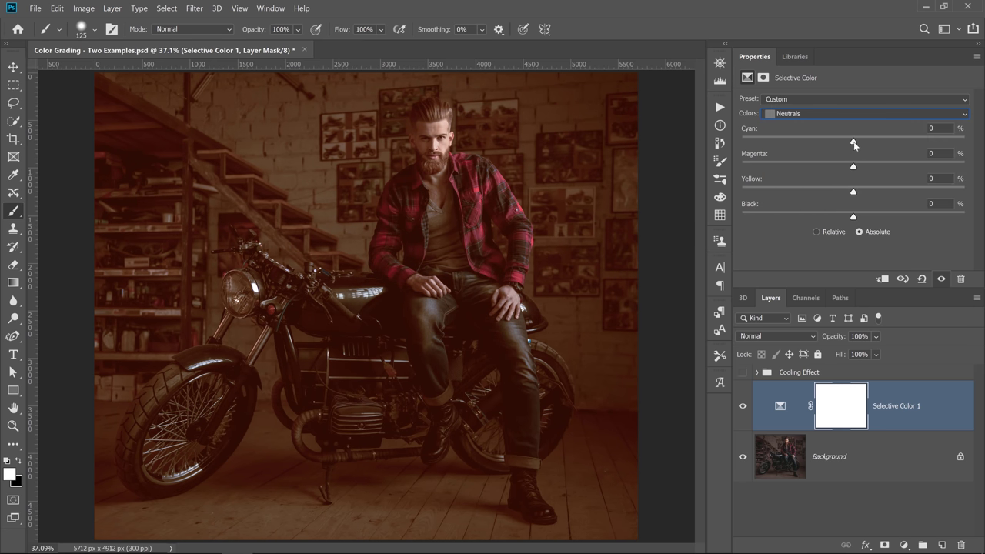
{"action": "left_click_drag", "start_coordinate": [853, 144], "coordinate": [846, 144]}
{"action": "left_click_drag", "start_coordinate": [866, 197], "coordinate": [873, 198]}
- Set the Whites in Selective Color to Cyan -20% and Yellow +55%, and compare the image with and without the adjustment
{"action": "left_click", "coordinate": [811, 116]}
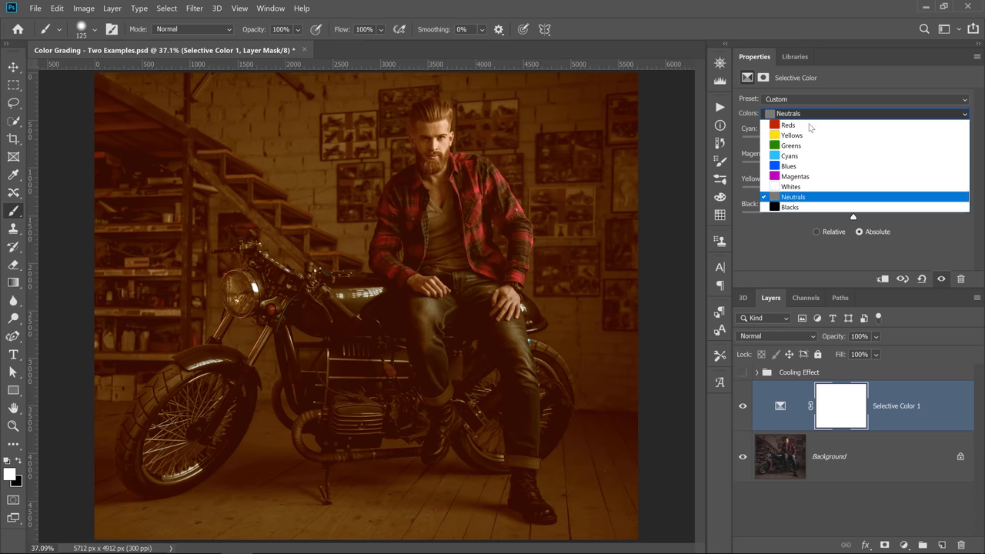
{"action": "left_click", "coordinate": [815, 188]}
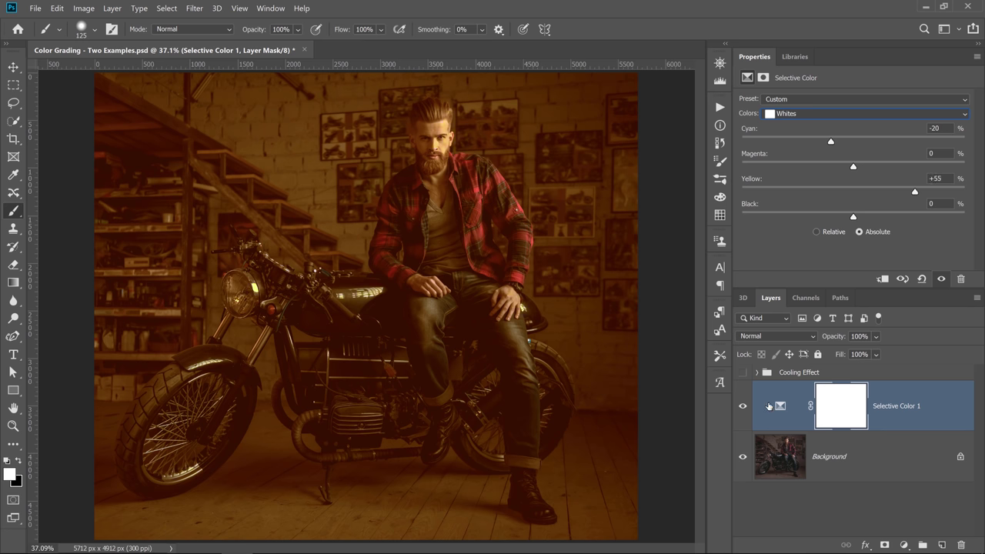
{"action": "left_click", "coordinate": [744, 408]}
{"action": "left_click", "coordinate": [744, 408]}
- Add a Gradient Fill layer with the Radial style and the Foreground to Transparent gradient
{"action": "left_click", "coordinate": [904, 545]}
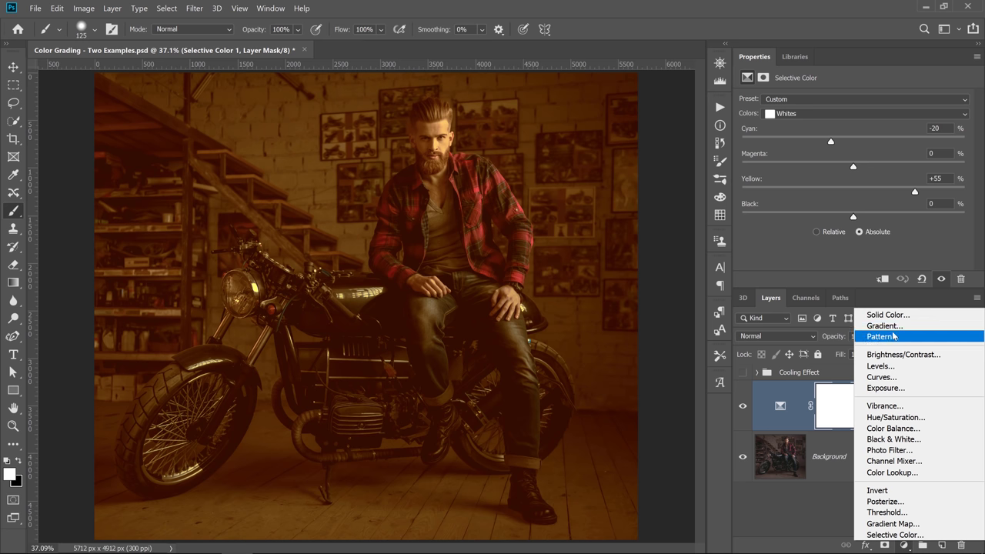
{"action": "left_click", "coordinate": [885, 326]}
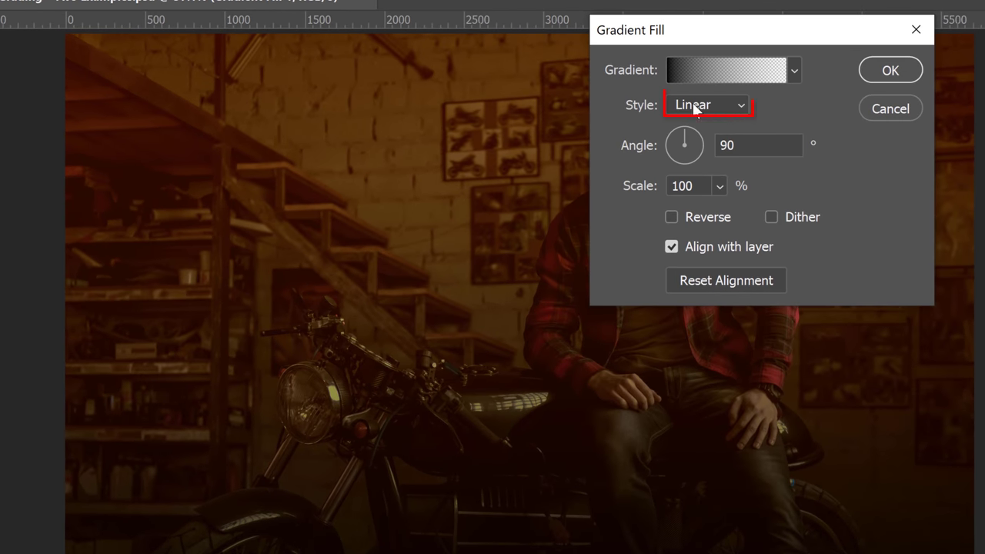
{"action": "left_click", "coordinate": [695, 107]}
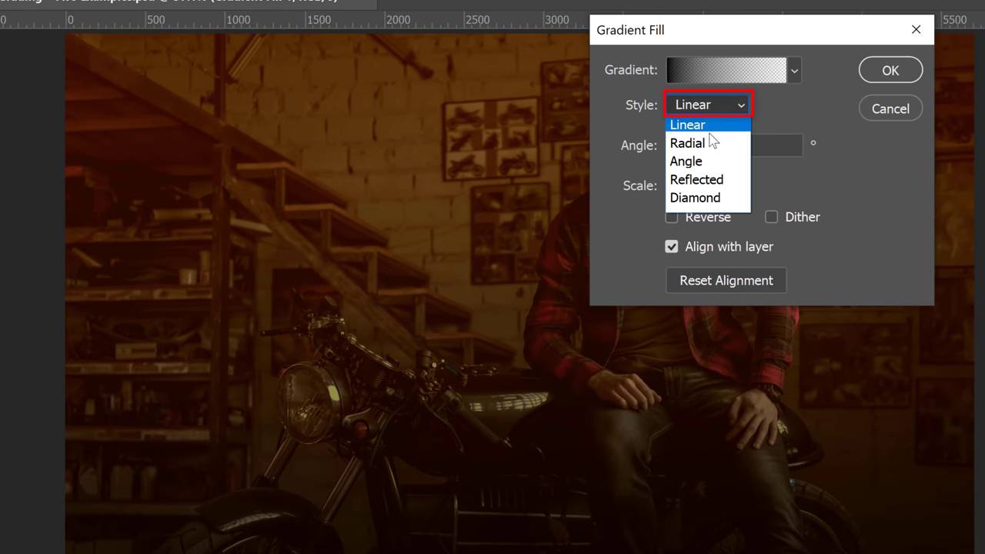
{"action": "left_click", "coordinate": [711, 147]}
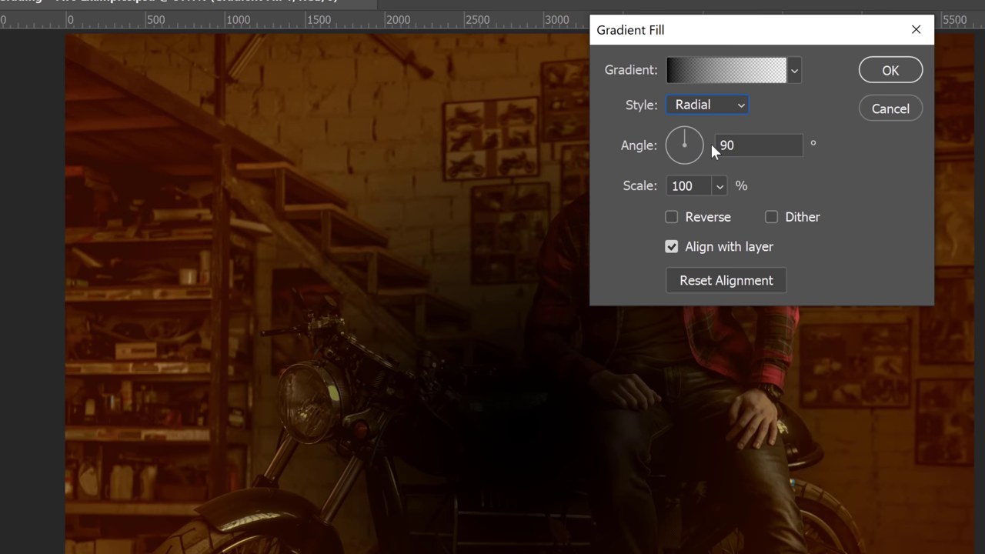
{"action": "left_click", "coordinate": [795, 70]}
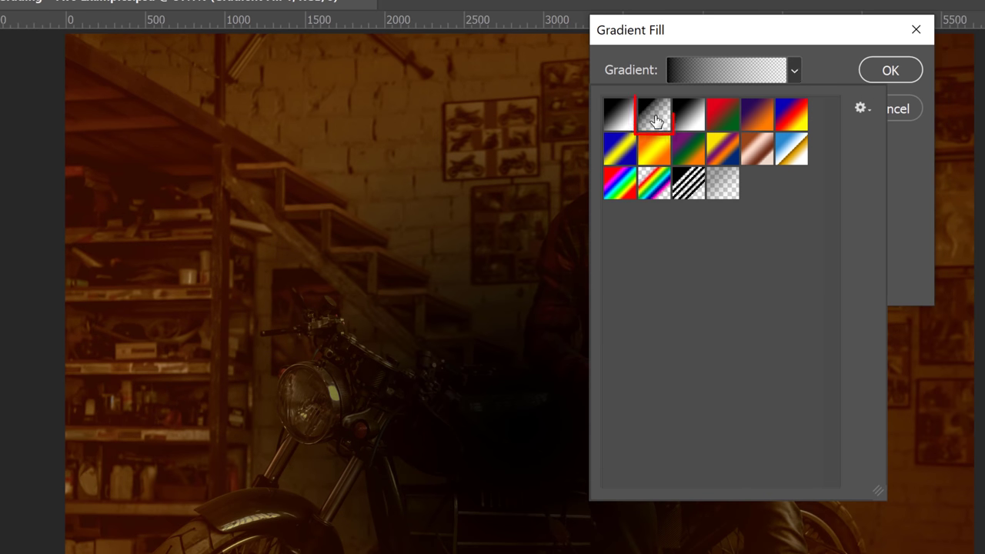
{"action": "left_click", "coordinate": [655, 68]}
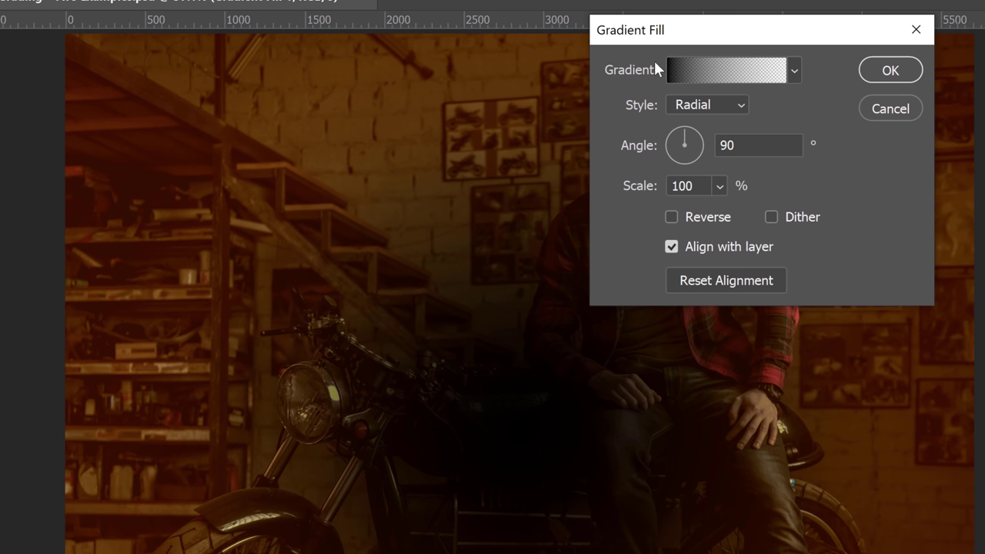
- Edit the gradient, keeping the end opacity stop at 0% and setting the starting colour stop to white
{"action": "left_click", "coordinate": [765, 77]}
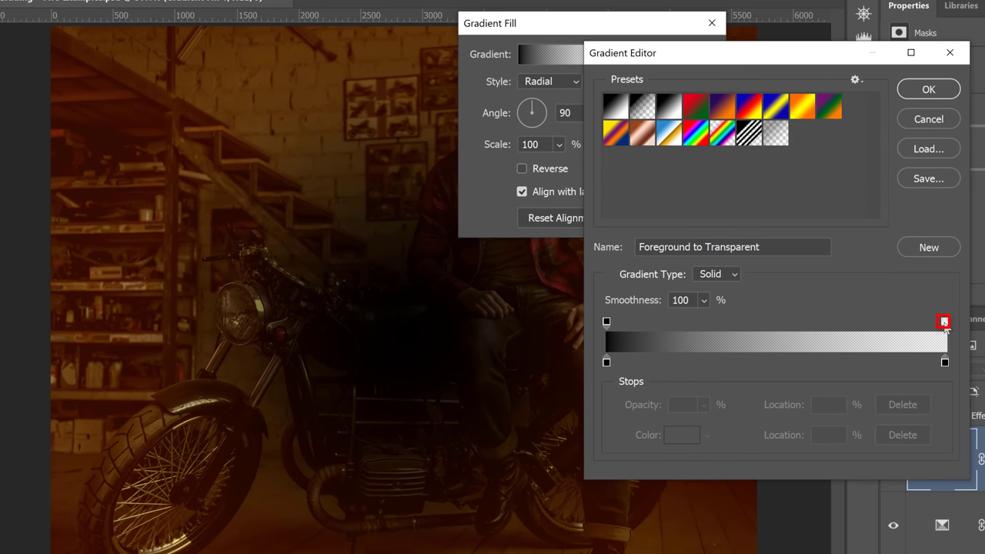
{"action": "left_click_drag", "start_coordinate": [946, 327], "coordinate": [943, 327]}
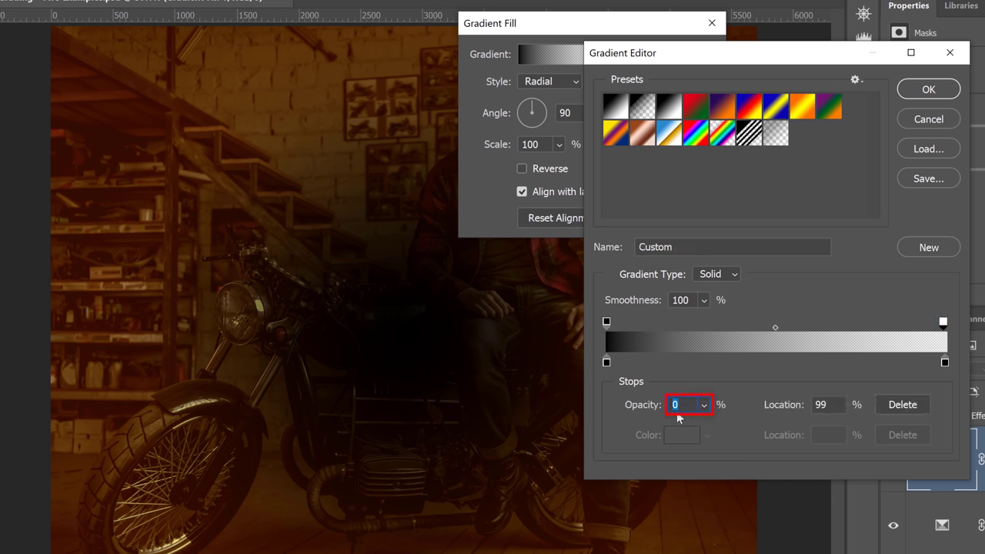
{"action": "left_click_drag", "start_coordinate": [944, 324], "coordinate": [958, 327]}
{"action": "left_click", "coordinate": [606, 363]}
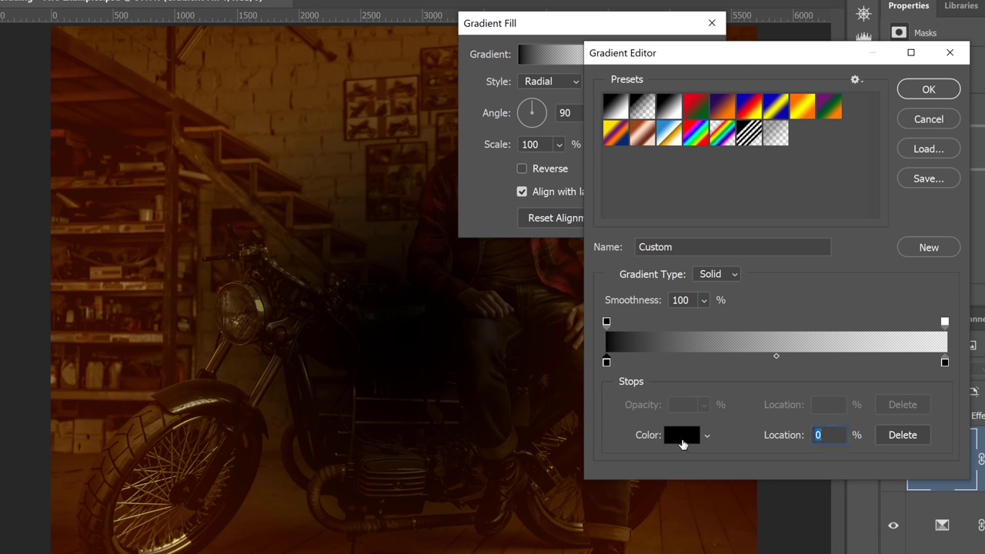
{"action": "left_click", "coordinate": [682, 436]}
{"action": "left_click", "coordinate": [465, 248]}
{"action": "left_click", "coordinate": [523, 292]}
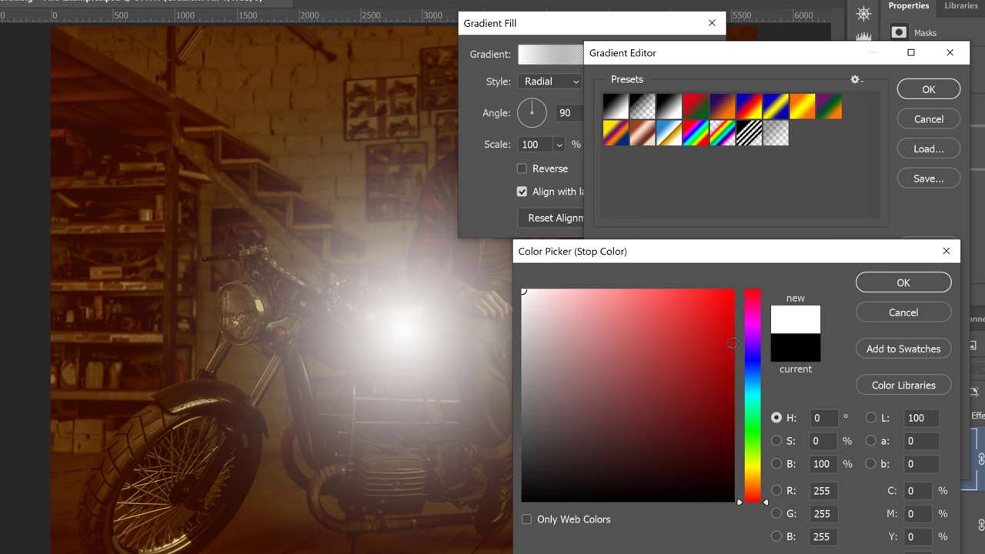
{"action": "left_click", "coordinate": [884, 287]}
- Set the gradient's end colour stop to yellow with H 49, S 100% and B 100%, and accept the edited gradient
{"action": "double_click", "coordinate": [946, 363]}
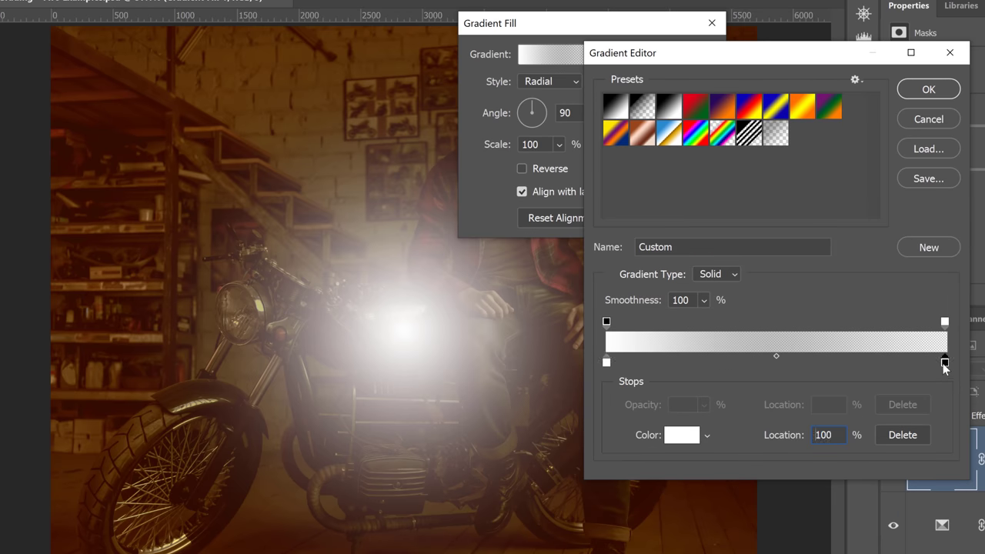
{"action": "left_click", "coordinate": [765, 473]}
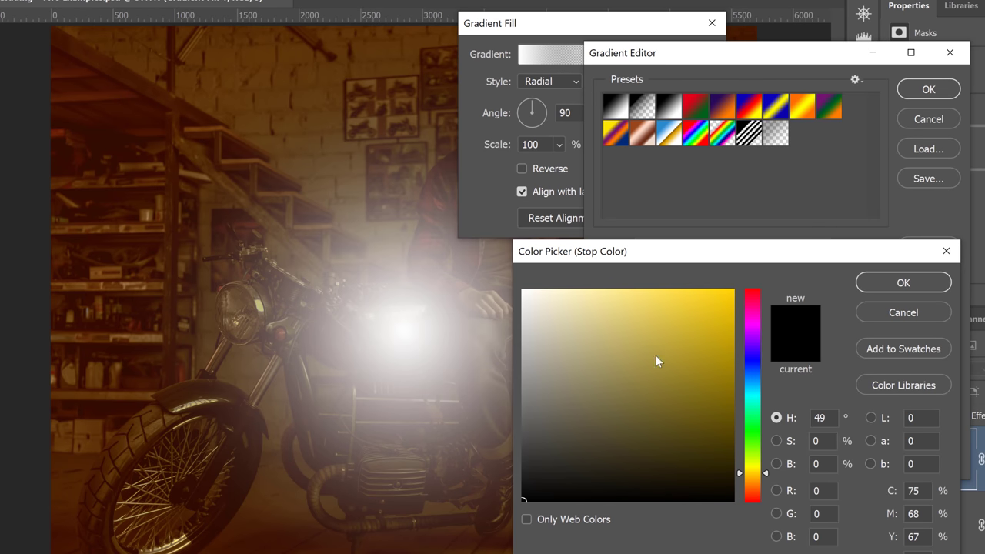
{"action": "left_click_drag", "start_coordinate": [655, 359], "coordinate": [770, 257]}
{"action": "left_click", "coordinate": [904, 284]}
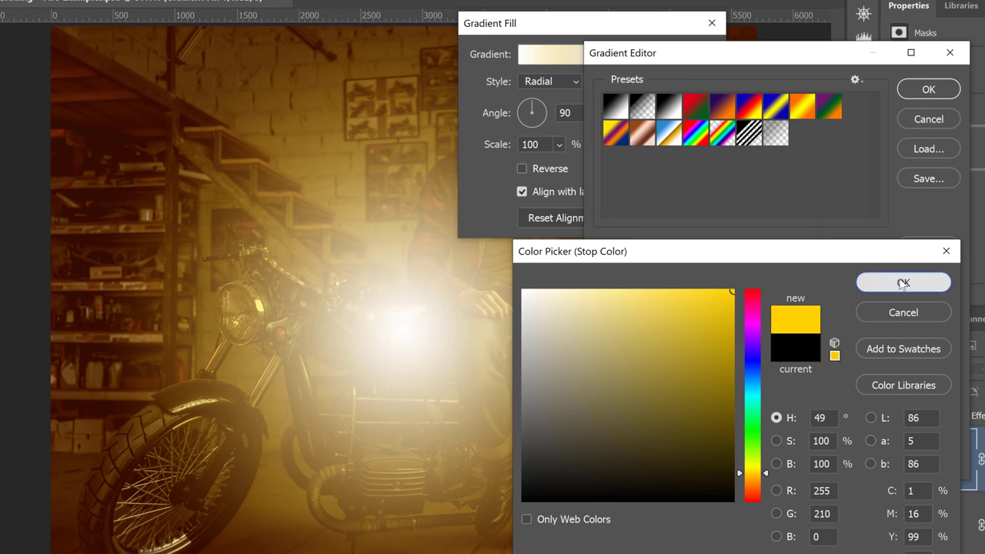
{"action": "left_click", "coordinate": [908, 93]}
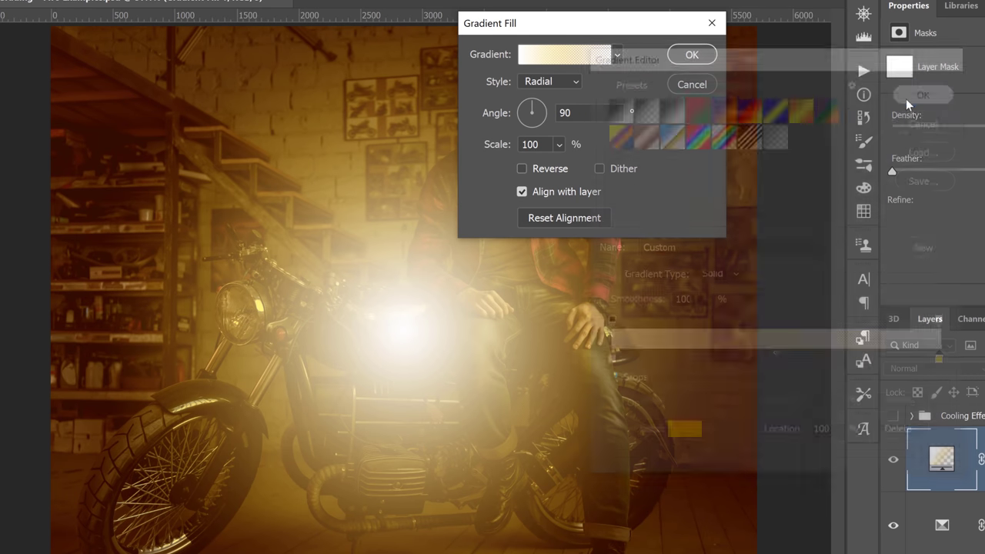
- Scale the radial gradient to 105% and place its glow at the photo's right edge, level with the man's chest
{"action": "mouse_move", "coordinate": [483, 148]}
{"action": "left_mouse_down"}
{"action": "mouse_move", "coordinate": [435, 147]}
{"action": "mouse_move", "coordinate": [468, 158]}
{"action": "left_mouse_up"}
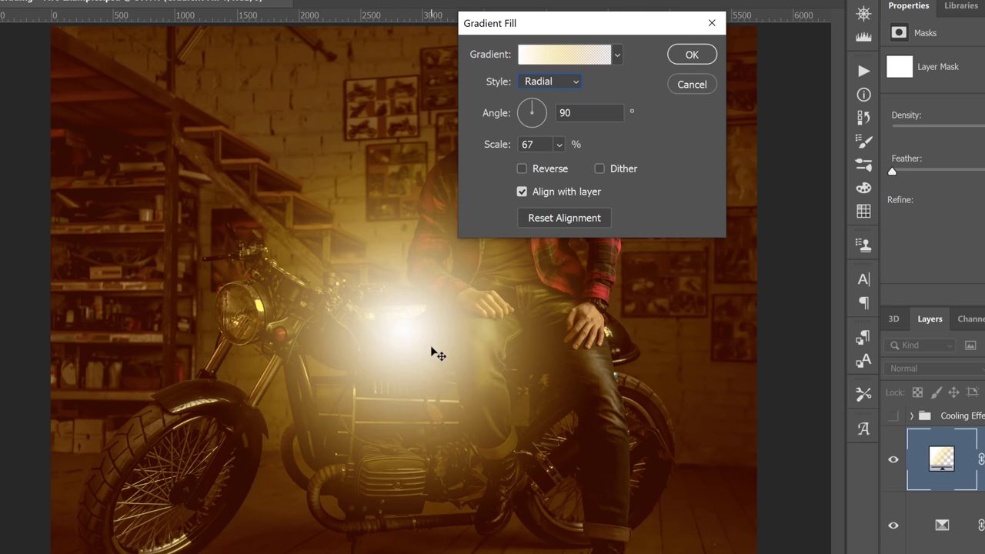
{"action": "left_click_drag", "start_coordinate": [436, 352], "coordinate": [184, 49]}
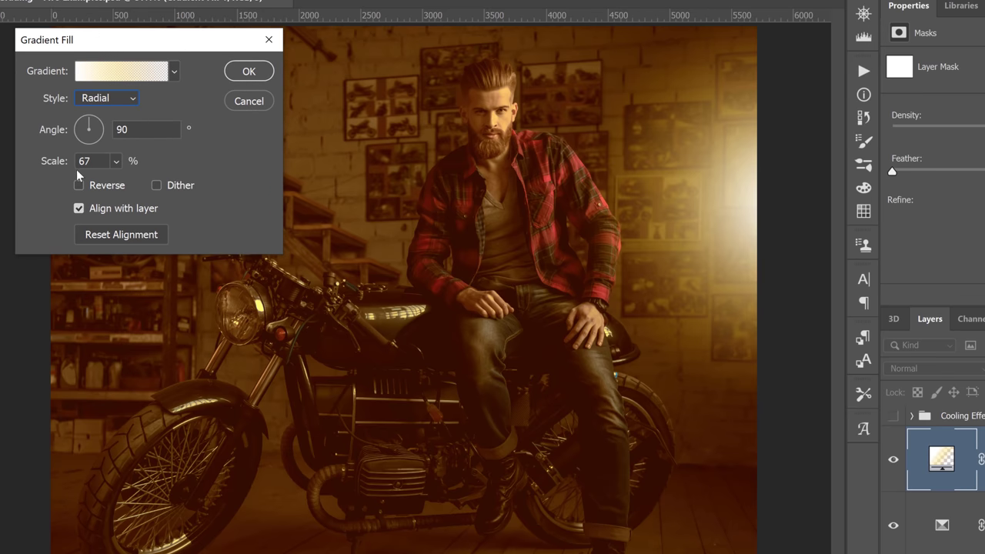
{"action": "mouse_move", "coordinate": [53, 167]}
{"action": "left_mouse_down"}
{"action": "mouse_move", "coordinate": [71, 178]}
{"action": "mouse_move", "coordinate": [39, 172]}
{"action": "left_mouse_up"}
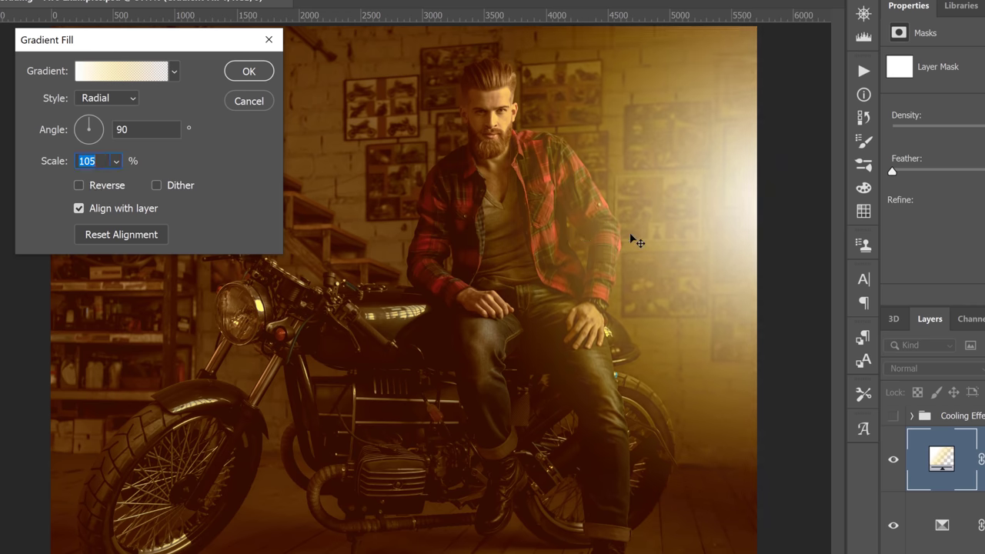
{"action": "left_click_drag", "start_coordinate": [684, 237], "coordinate": [738, 246]}
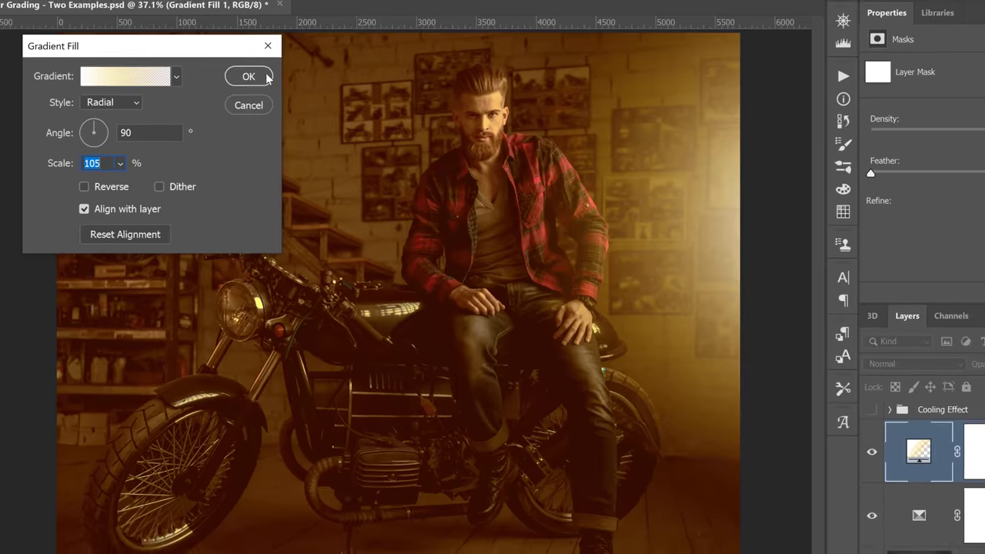
{"action": "left_click", "coordinate": [248, 71]}
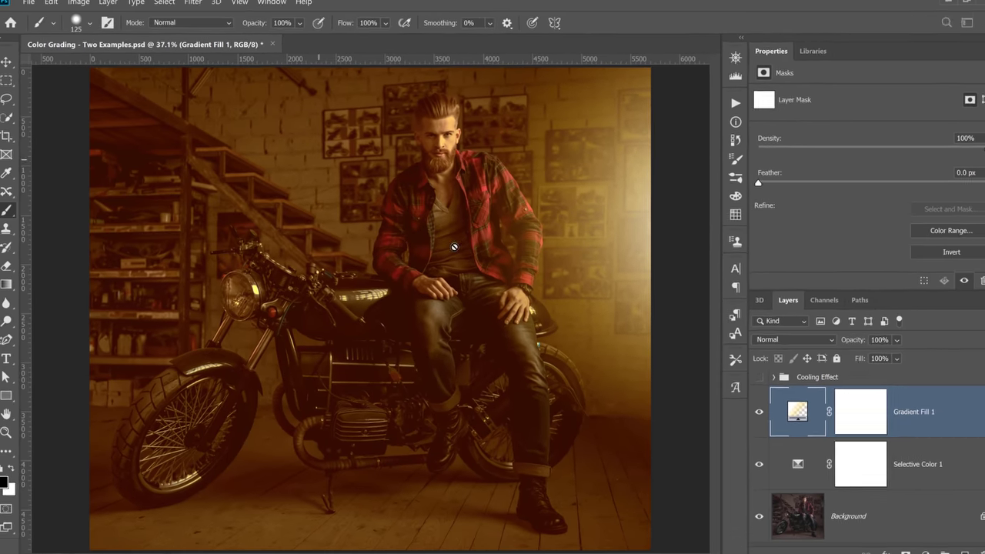
- Set the Gradient Fill layer's blend mode to Color Dodge
{"action": "left_click", "coordinate": [769, 338]}
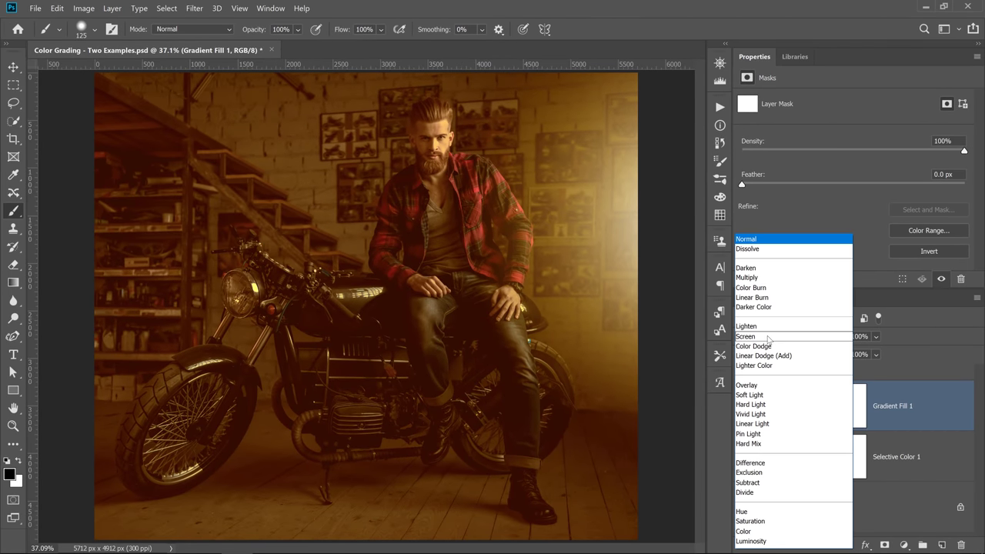
{"action": "left_click", "coordinate": [769, 348]}
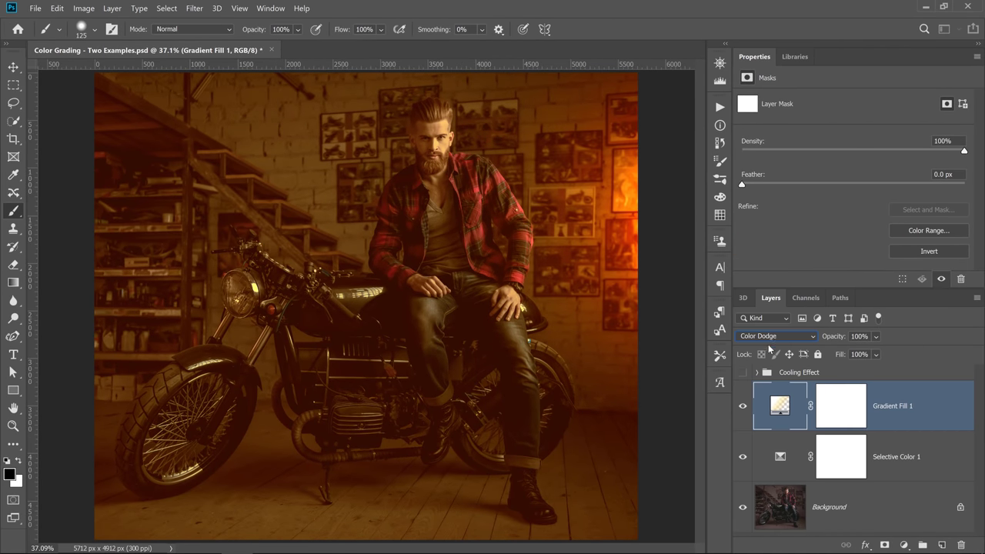
{"action": "left_click_drag", "start_coordinate": [831, 340], "coordinate": [842, 362]}
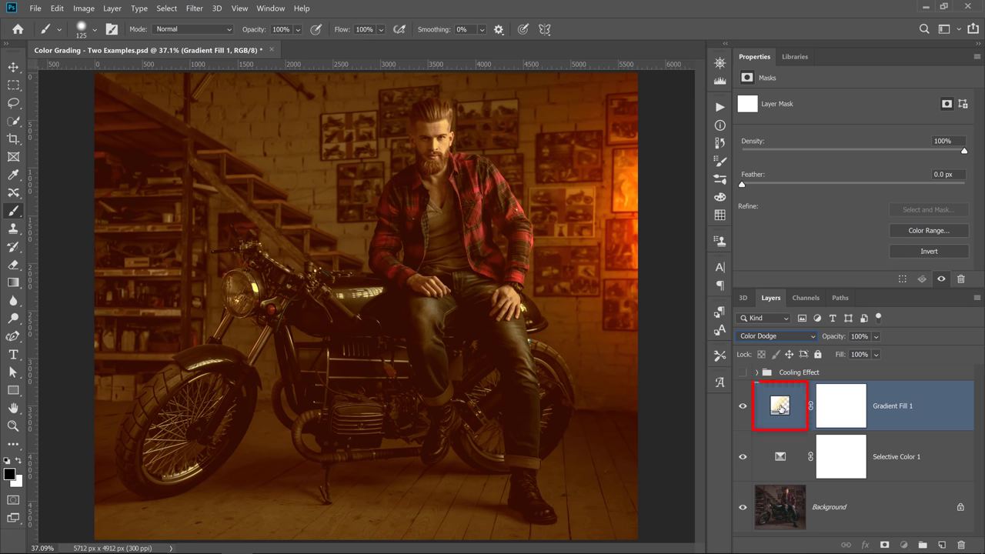
- Reopen the gradient fill settings, enlarge the scale to 147%, and reposition the light on the photo's right edge
{"action": "double_click", "coordinate": [780, 406]}
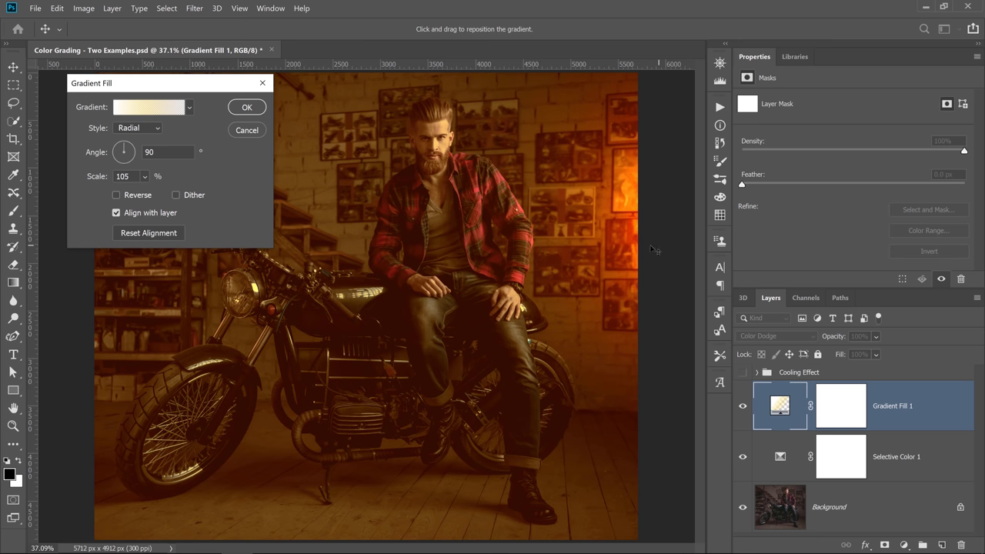
{"action": "left_click_drag", "start_coordinate": [651, 247], "coordinate": [555, 240]}
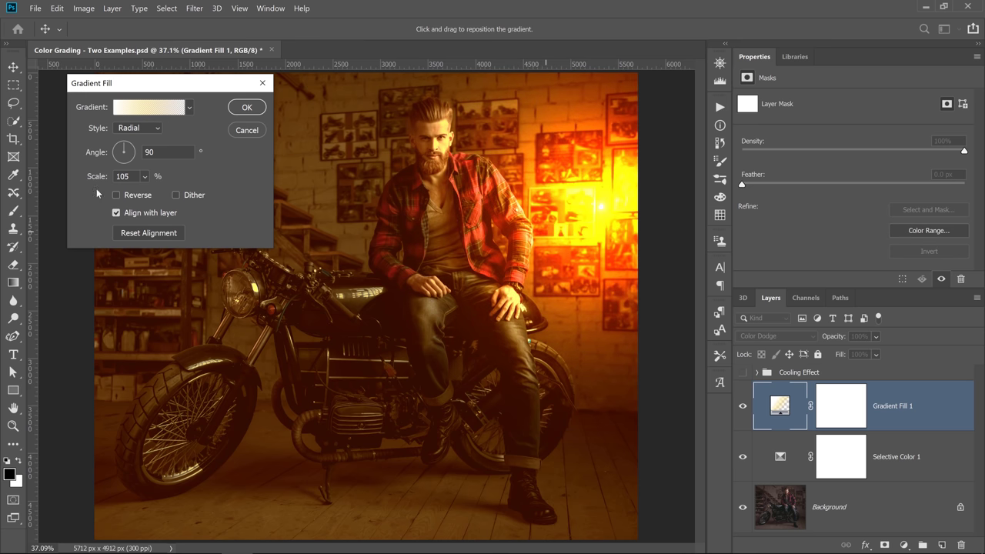
{"action": "left_click_drag", "start_coordinate": [95, 178], "coordinate": [127, 192]}
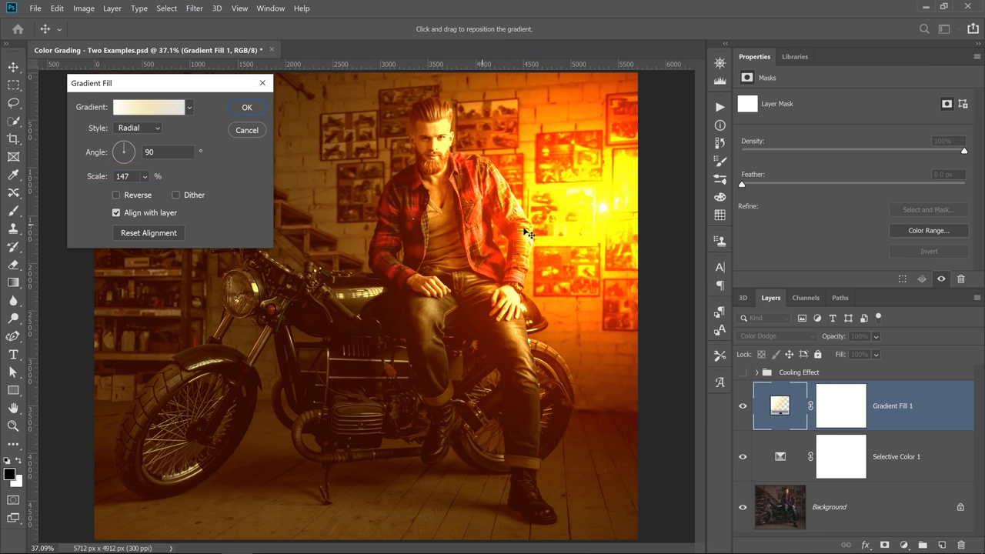
{"action": "left_click_drag", "start_coordinate": [531, 234], "coordinate": [587, 241]}
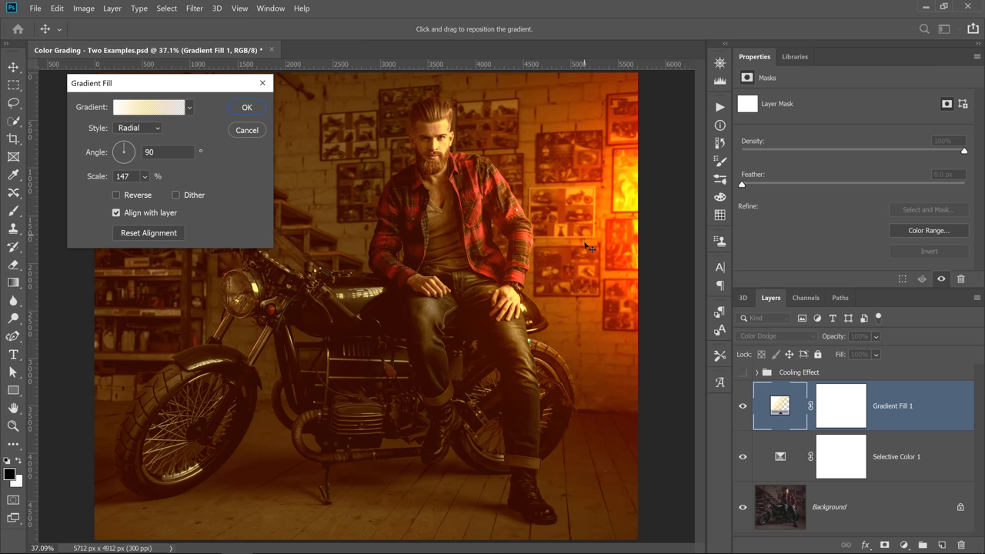
{"action": "left_click", "coordinate": [248, 108]}
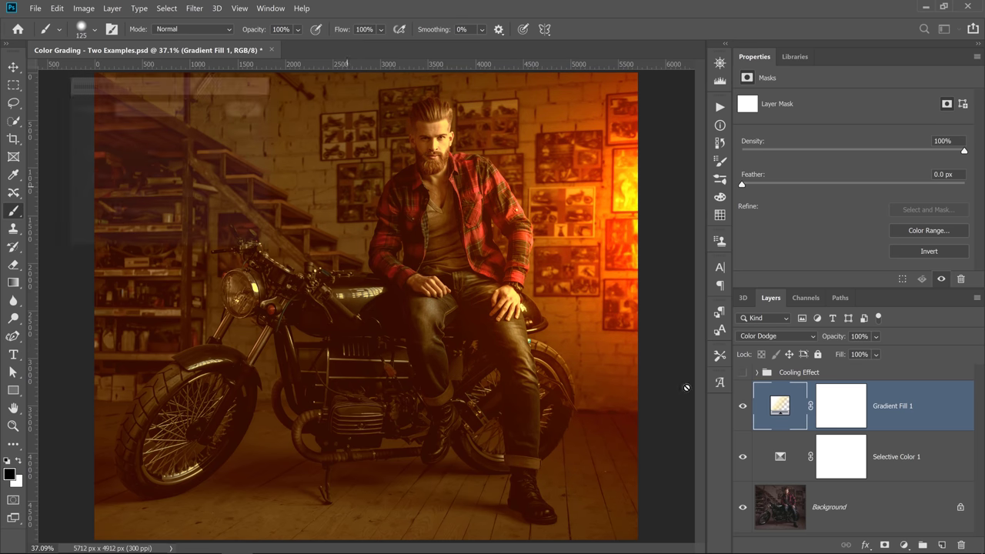
- Reduce the Gradient Fill layer's Fill to 75%, comparing the image with and without the light
{"action": "left_click_drag", "start_coordinate": [837, 359], "coordinate": [828, 355]}
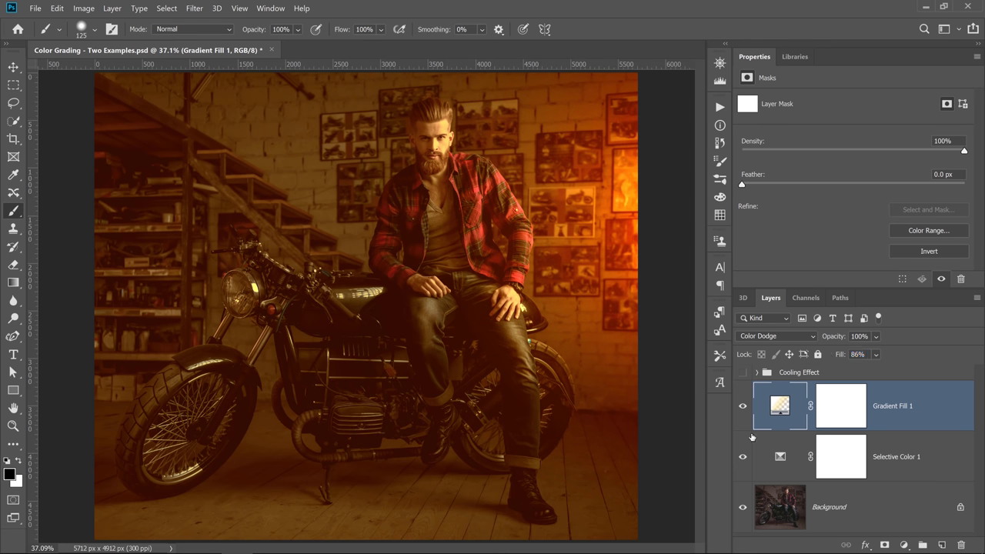
{"action": "left_click", "coordinate": [743, 406]}
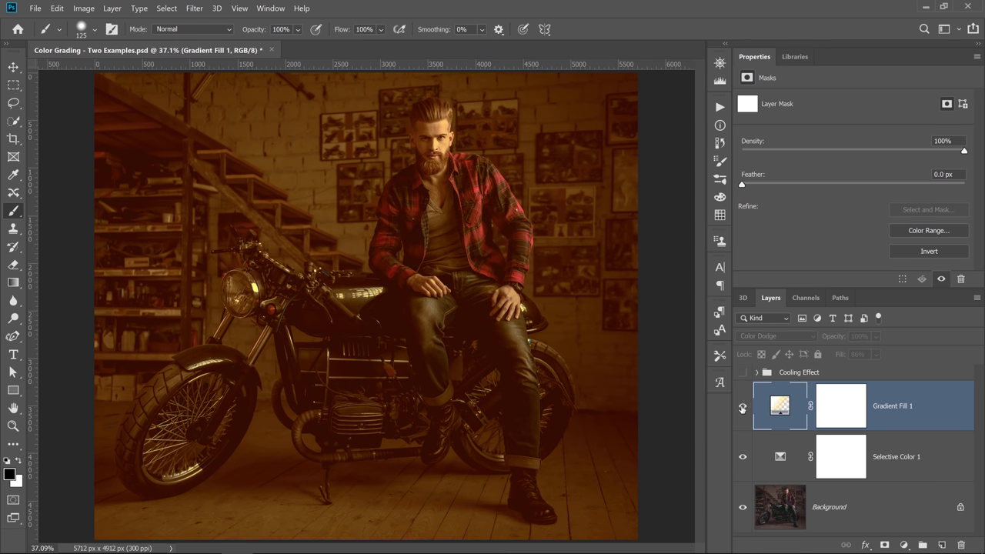
{"action": "left_click", "coordinate": [743, 409]}
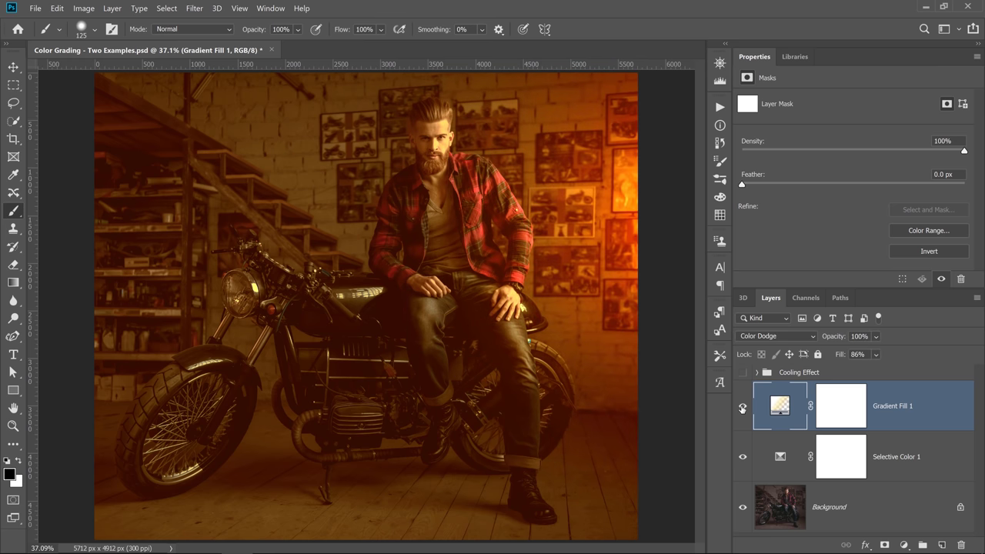
{"action": "left_click", "coordinate": [743, 408]}
{"action": "left_click", "coordinate": [743, 408]}
{"action": "left_click", "coordinate": [743, 408]}
{"action": "left_click", "coordinate": [743, 408]}
{"action": "left_click", "coordinate": [742, 409]}
{"action": "left_click", "coordinate": [740, 411]}
{"action": "left_click_drag", "start_coordinate": [836, 360], "coordinate": [829, 361]}
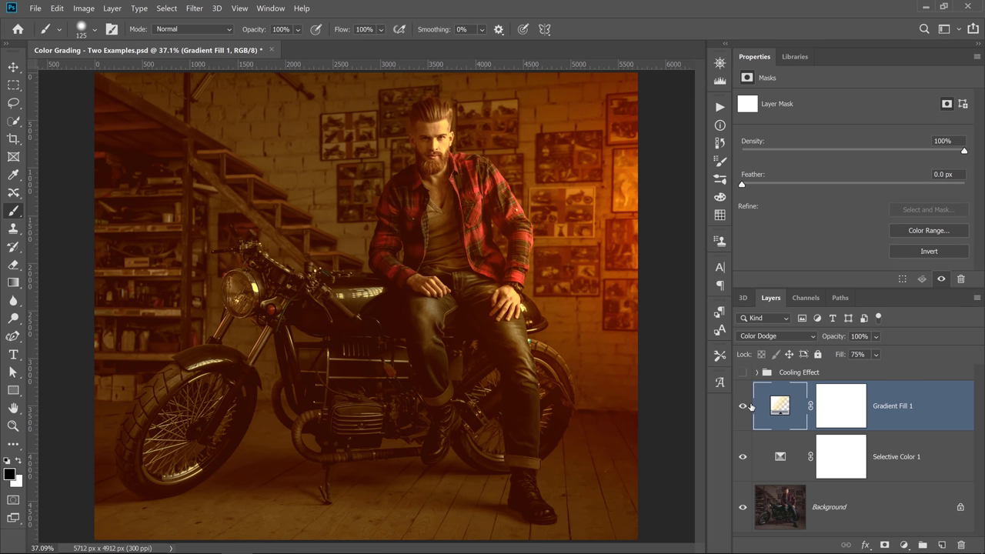
{"action": "left_click", "coordinate": [749, 407]}
{"action": "left_click", "coordinate": [750, 406]}
- Add a Levels adjustment above the Gradient Fill layer and raise its output black level to 191
{"action": "left_click", "coordinate": [905, 545]}
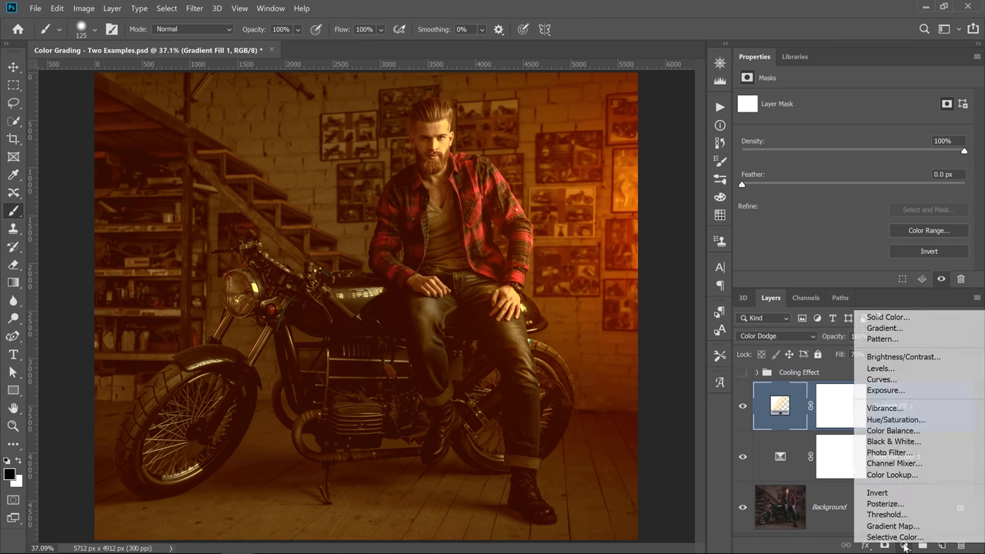
{"action": "left_click", "coordinate": [893, 368]}
{"action": "left_click", "coordinate": [788, 233]}
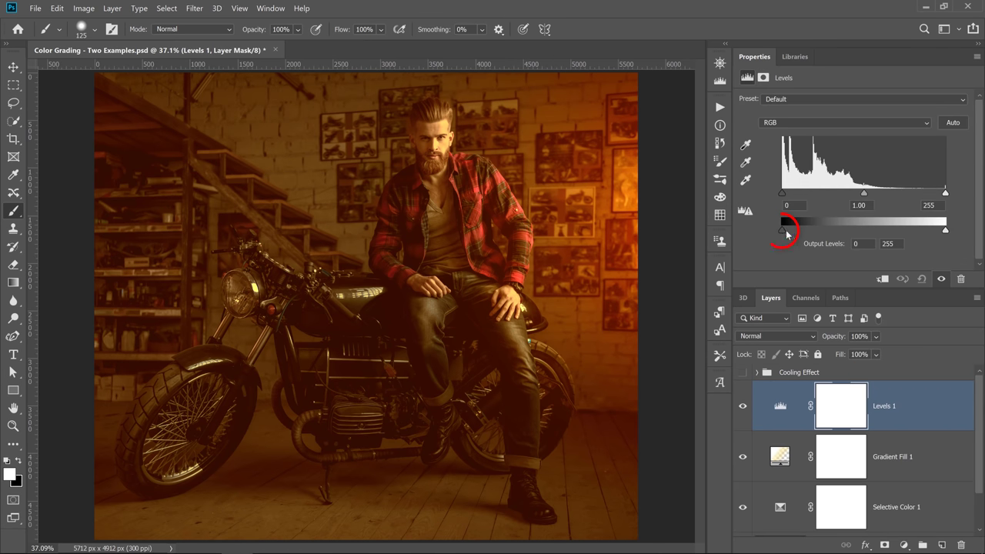
{"action": "left_click_drag", "start_coordinate": [783, 233], "coordinate": [819, 233]}
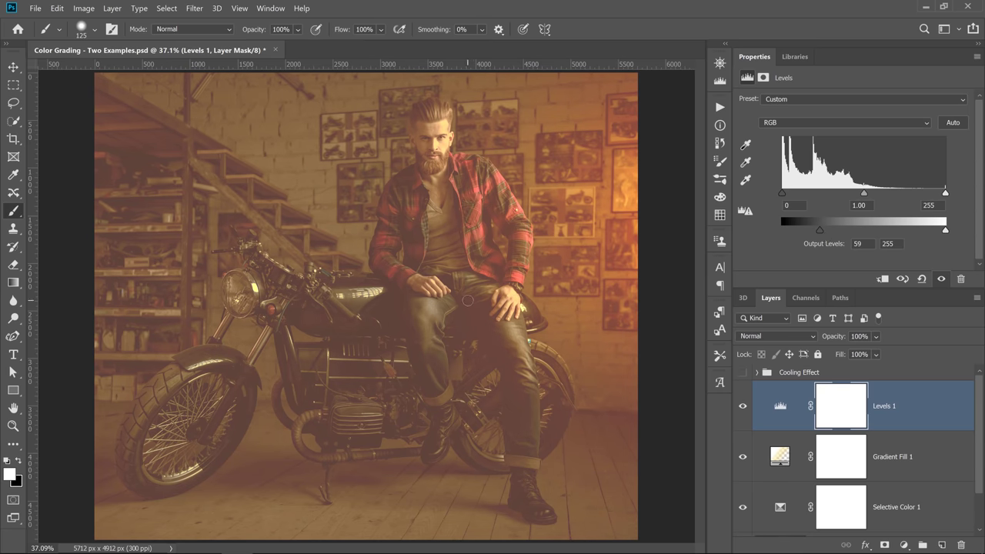
{"action": "left_click_drag", "start_coordinate": [820, 230], "coordinate": [902, 229]}
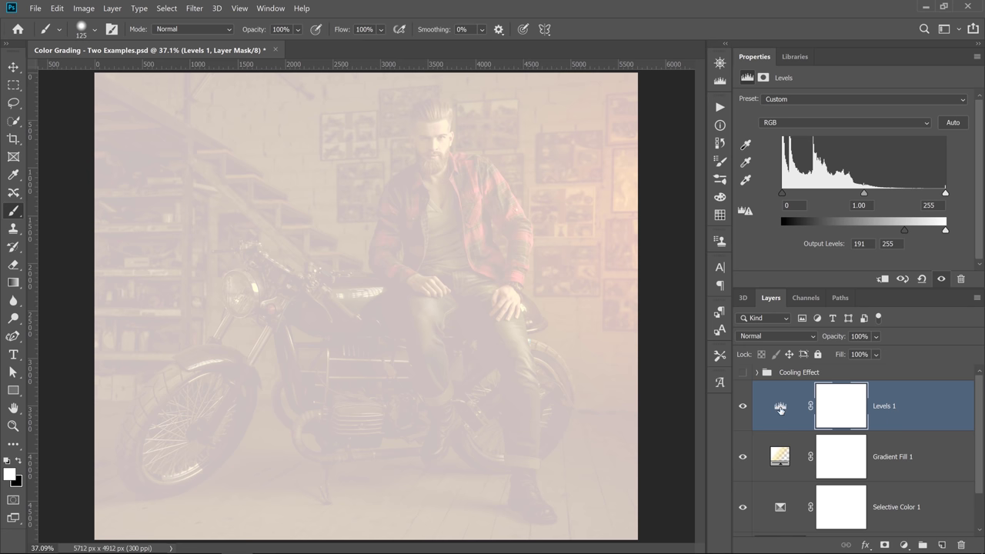
- Move the Levels layer directly above the Background and set its output black level to 14
{"action": "left_click_drag", "start_coordinate": [781, 411], "coordinate": [777, 477]}
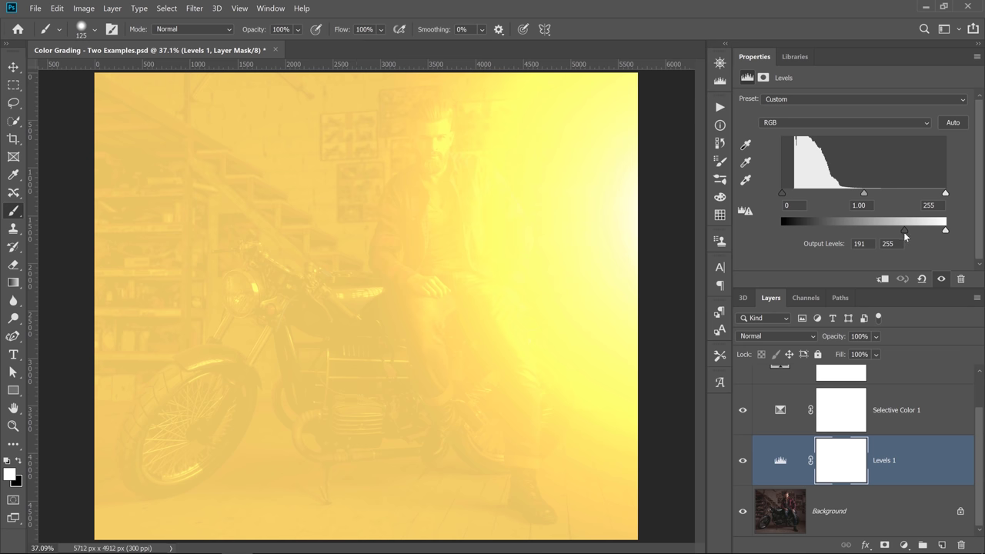
{"action": "left_click_drag", "start_coordinate": [904, 232], "coordinate": [790, 234]}
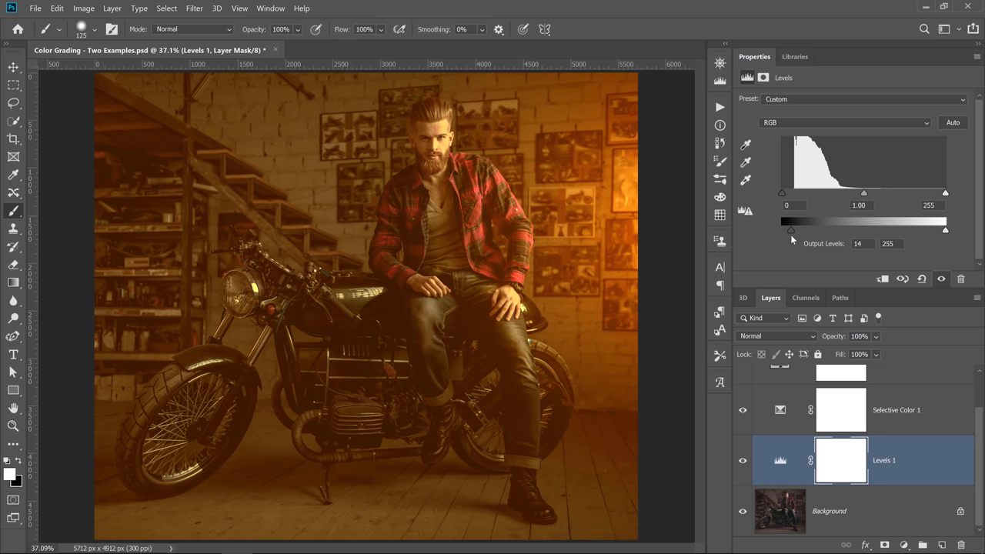
- Rename the Gradient Fill 1 layer as Flare
{"action": "scroll", "coordinate": [790, 473], "scroll_direction": "up", "scroll_amount": 2}
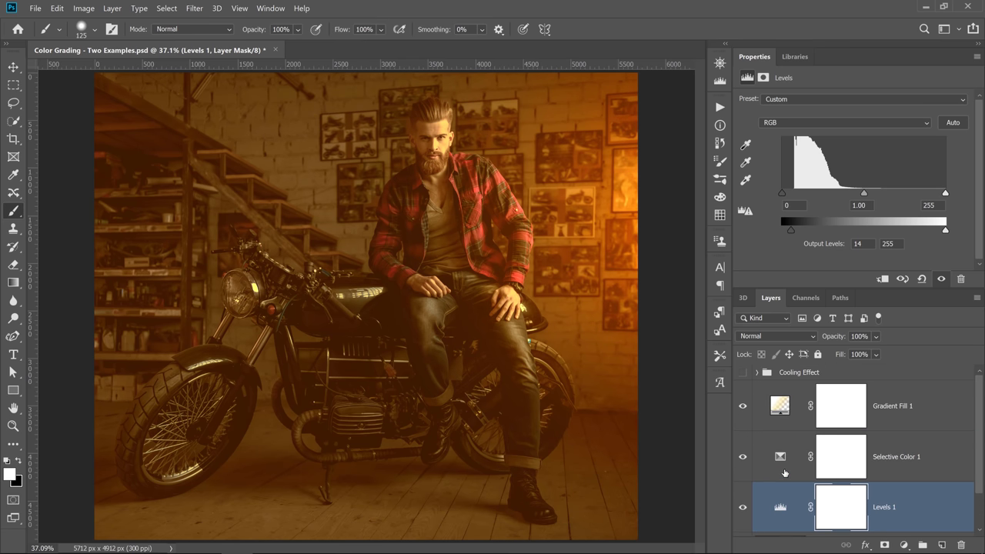
{"action": "left_click", "coordinate": [898, 424]}
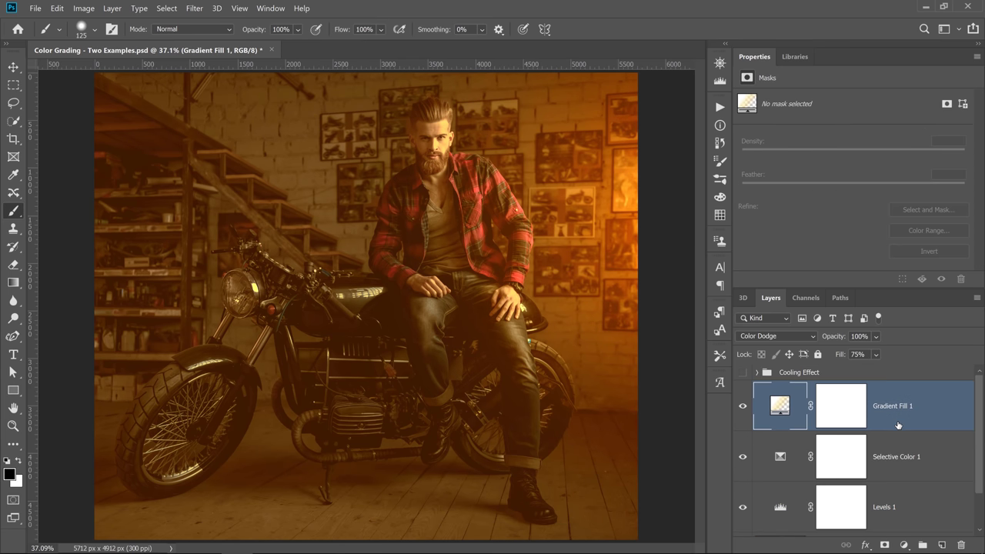
{"action": "double_click", "coordinate": [894, 406]}
{"action": "type", "text": "Fi"}
{"action": "type", "text": "are"}
{"action": "key", "text": "Return"}
- Rename the Selective Color 1 layer as Color Grade
{"action": "left_click", "coordinate": [898, 458]}
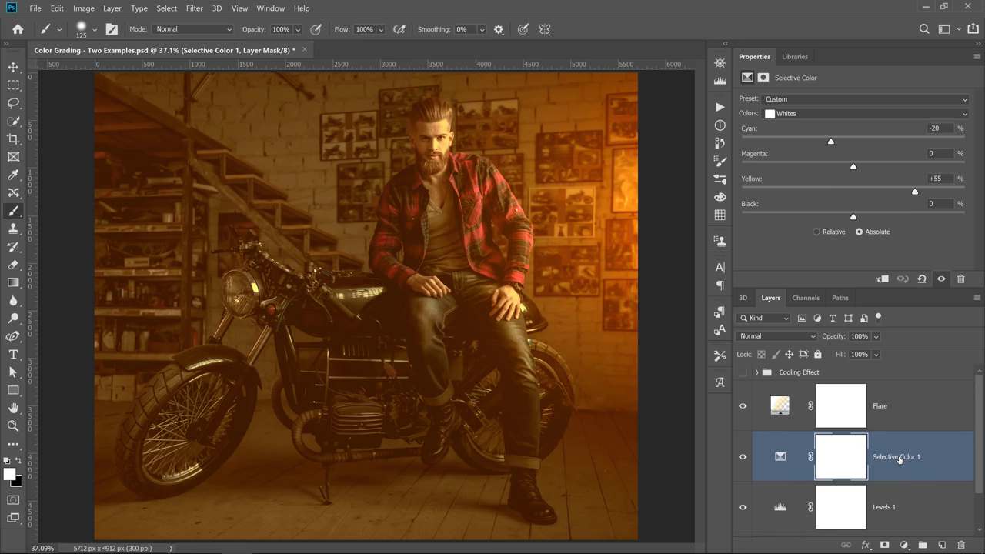
{"action": "double_click", "coordinate": [898, 457]}
{"action": "type", "text": "Col"}
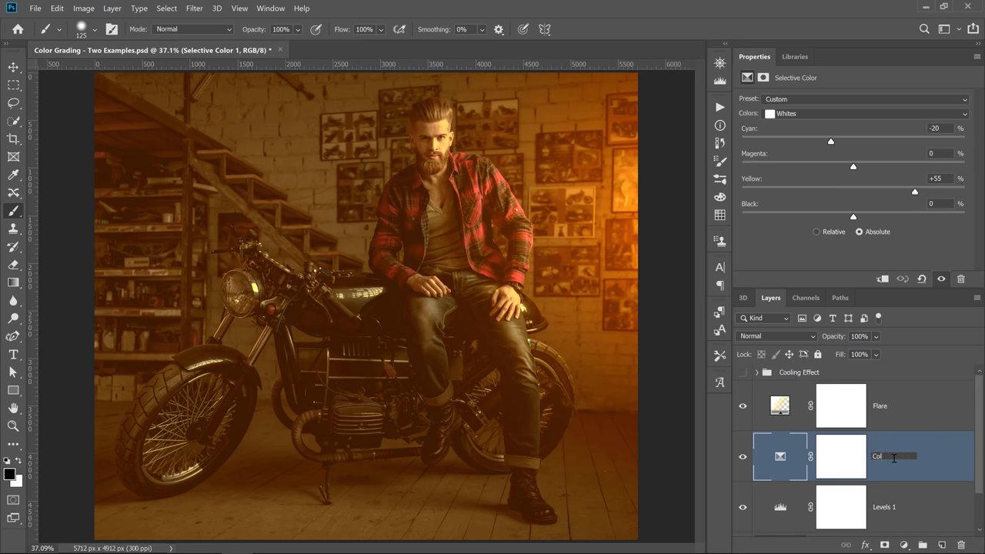
{"action": "type", "text": "or Grade"}
{"action": "key", "text": "Return"}
- Rename the Levels 1 layer as Wash Out Effect
{"action": "left_click", "coordinate": [884, 509]}
{"action": "double_click", "coordinate": [885, 508]}
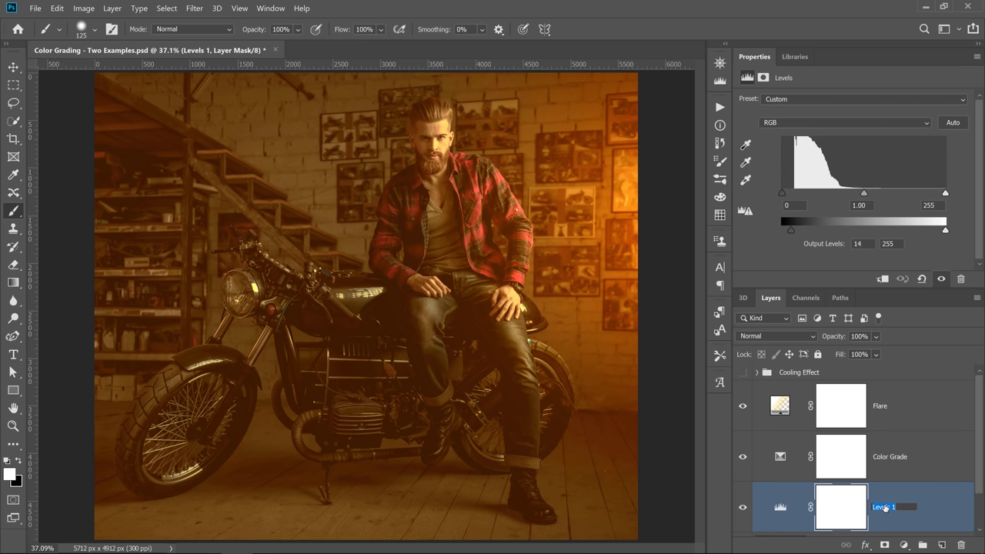
{"action": "type", "text": "Wash Out Effect"}
{"action": "key", "text": "Return"}
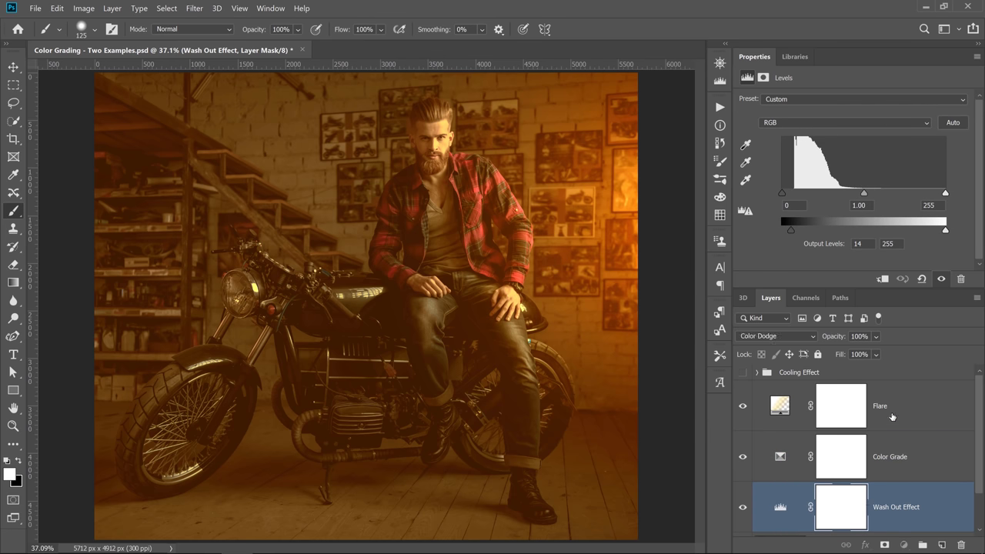
- Unlock the Background so that it becomes a regular layer that can be grouped with the adjustments
{"action": "left_click", "coordinate": [893, 420]}
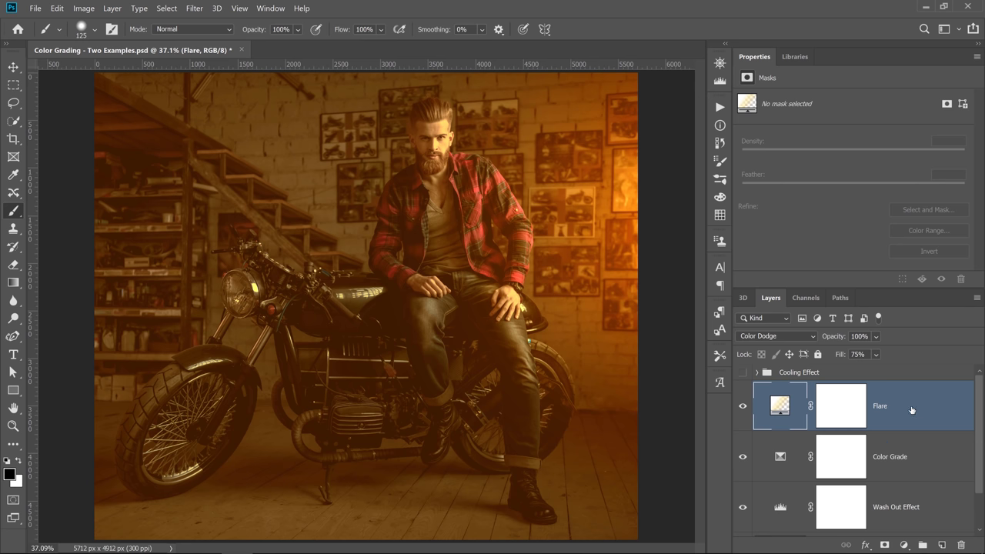
{"action": "scroll", "coordinate": [909, 409], "scroll_direction": "down", "scroll_amount": 1}
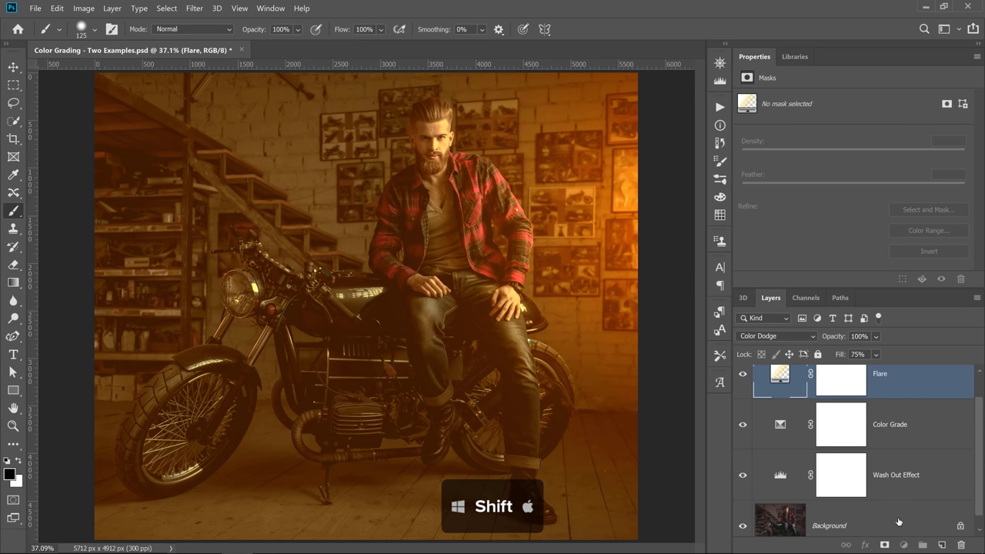
{"action": "left_click", "coordinate": [899, 523], "text": "shift"}
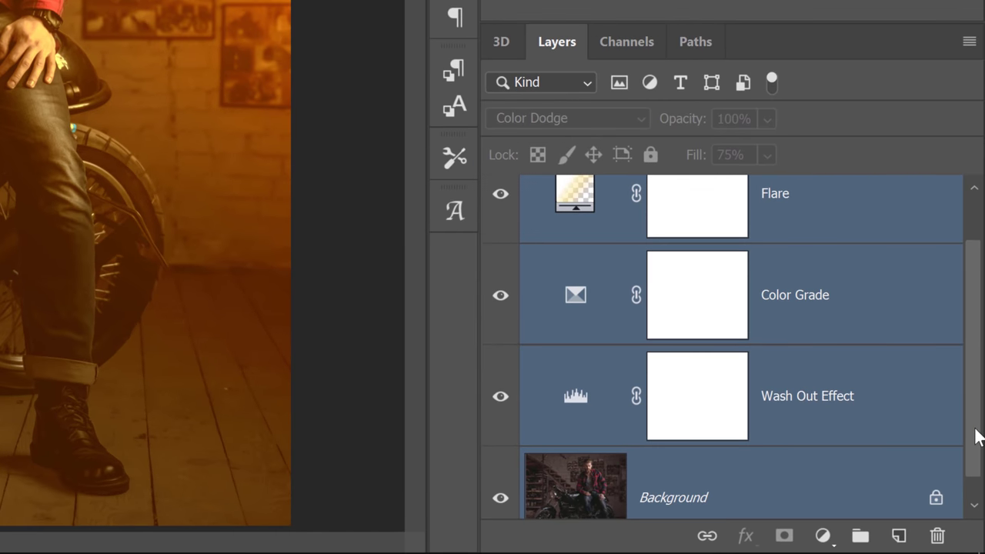
{"action": "scroll", "coordinate": [971, 476], "scroll_direction": "down", "scroll_amount": 1}
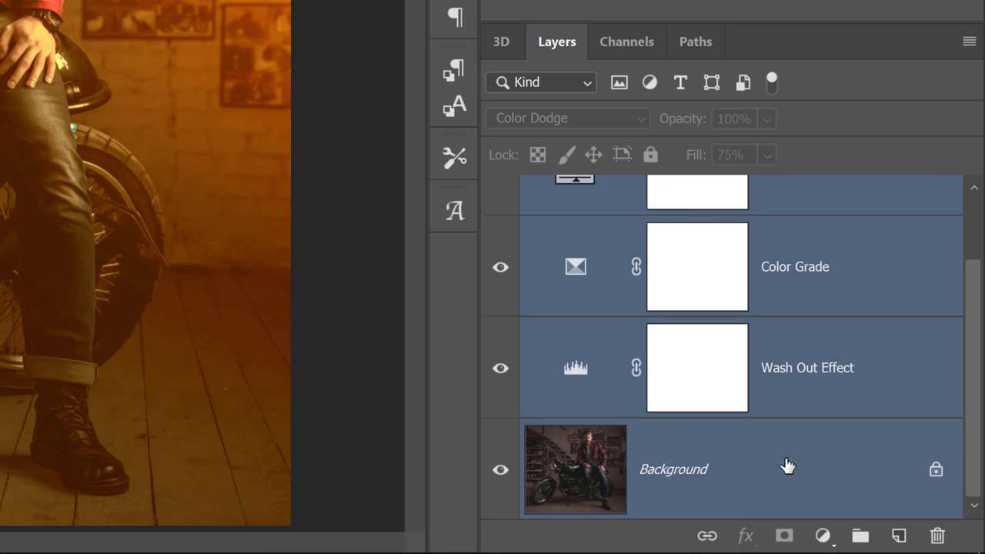
{"action": "left_click", "coordinate": [934, 470]}
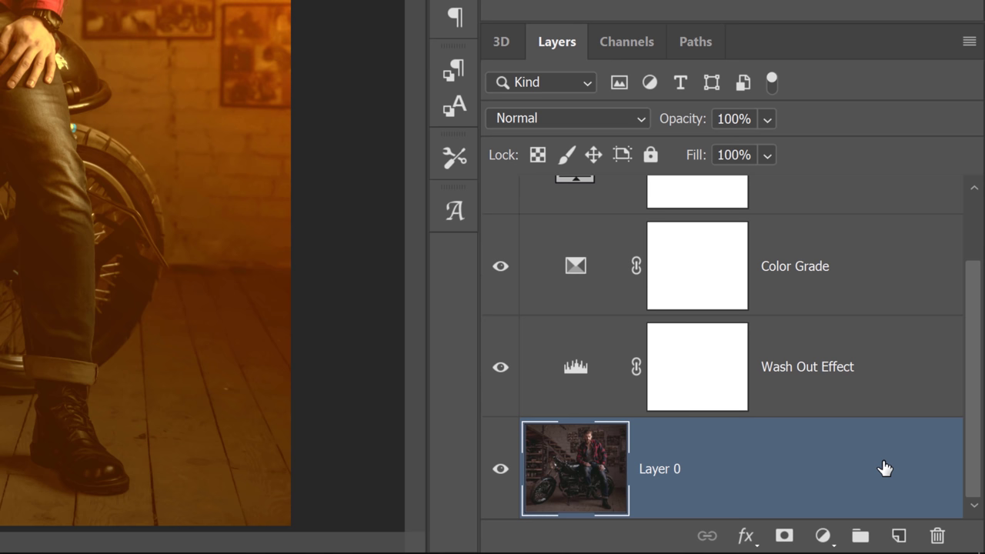
- Group the Flare, Color Grade, Wash Out Effect and unlocked photo layers, and name the group Warming Effect
{"action": "scroll", "coordinate": [886, 468], "scroll_direction": "up", "scroll_amount": 1}
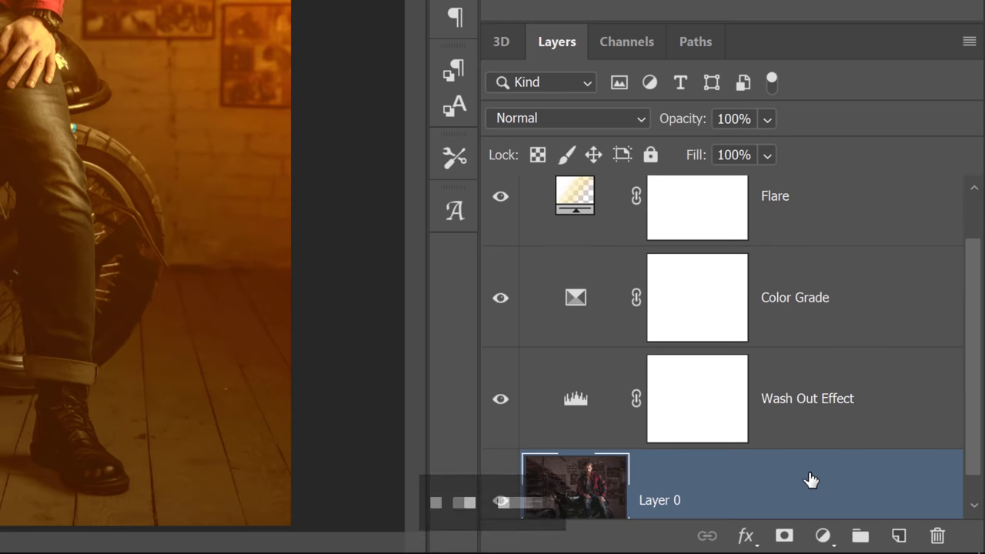
{"action": "scroll", "coordinate": [811, 479], "scroll_direction": "up", "scroll_amount": 2}
{"action": "left_click", "coordinate": [847, 282], "text": "shift"}
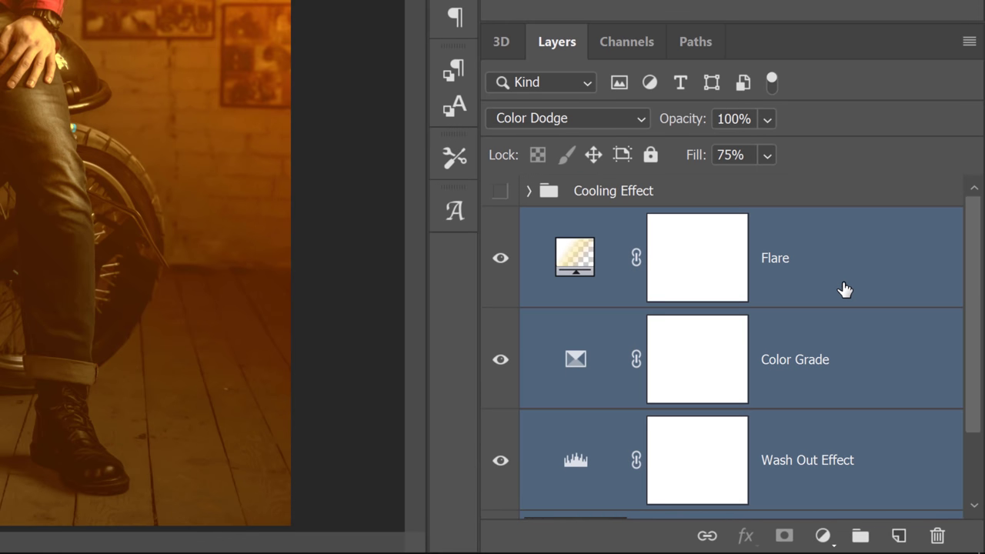
{"action": "key", "text": "ctrl+g"}
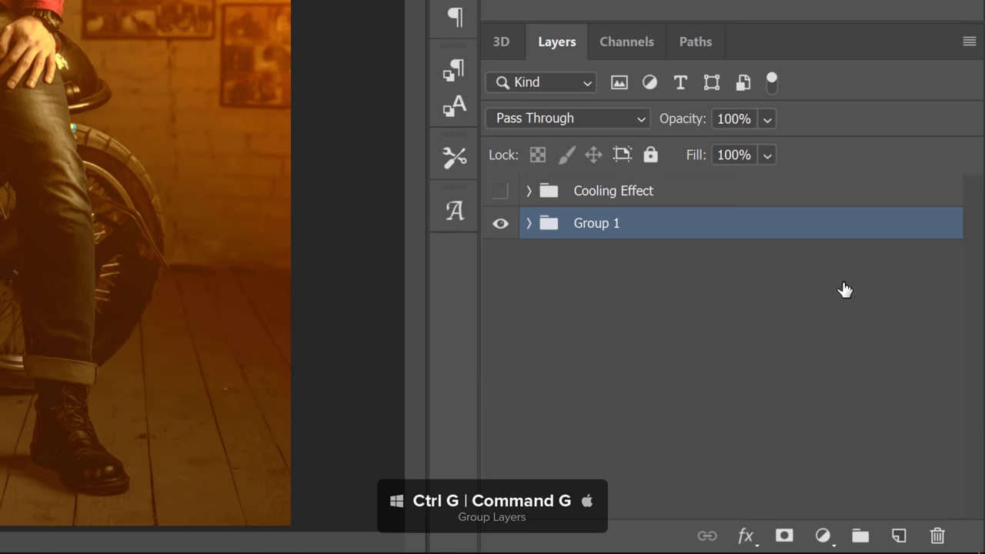
{"action": "double_click", "coordinate": [598, 223]}
{"action": "type", "text": "Warm"}
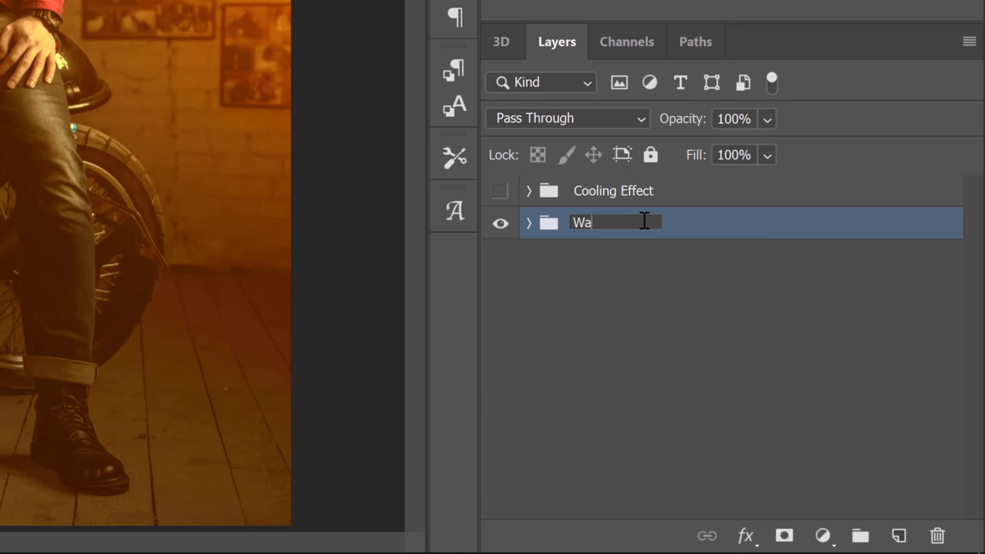
{"action": "type", "text": "ing Effect"}
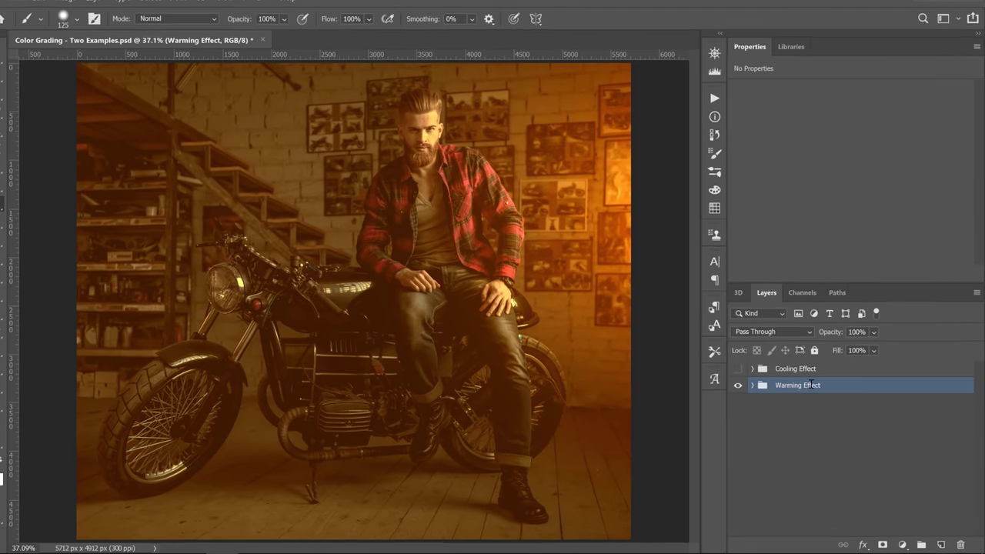
{"action": "key", "text": "Return"}
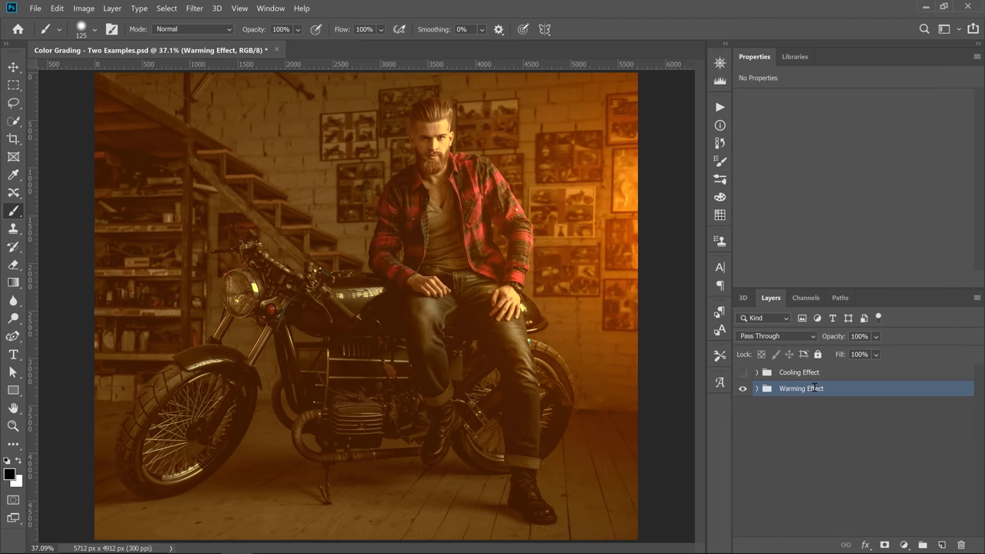
- Compare the cool and warm versions by showing and hiding the Cooling Effect group
{"action": "left_click", "coordinate": [743, 374]}
{"action": "left_click", "coordinate": [742, 374]}
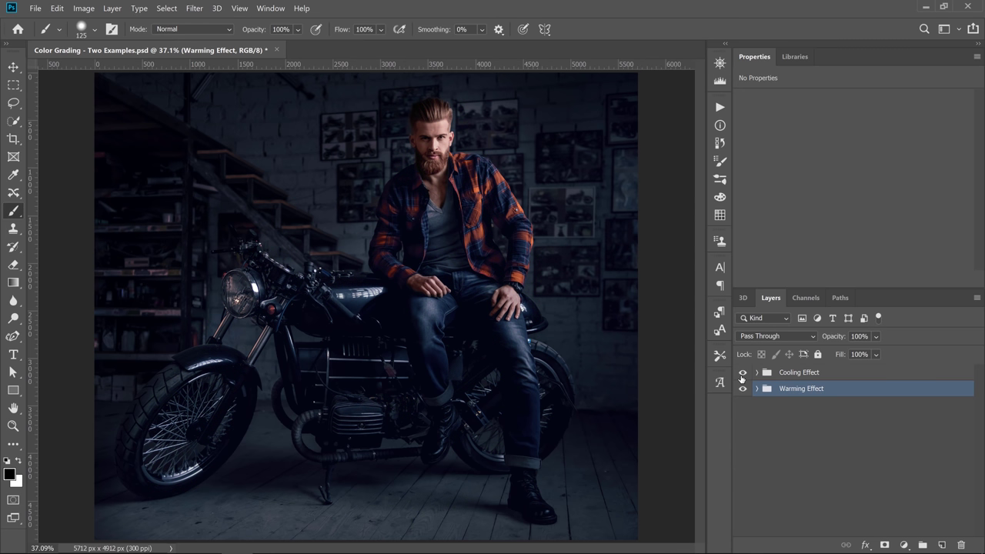
{"action": "left_click", "coordinate": [742, 373]}
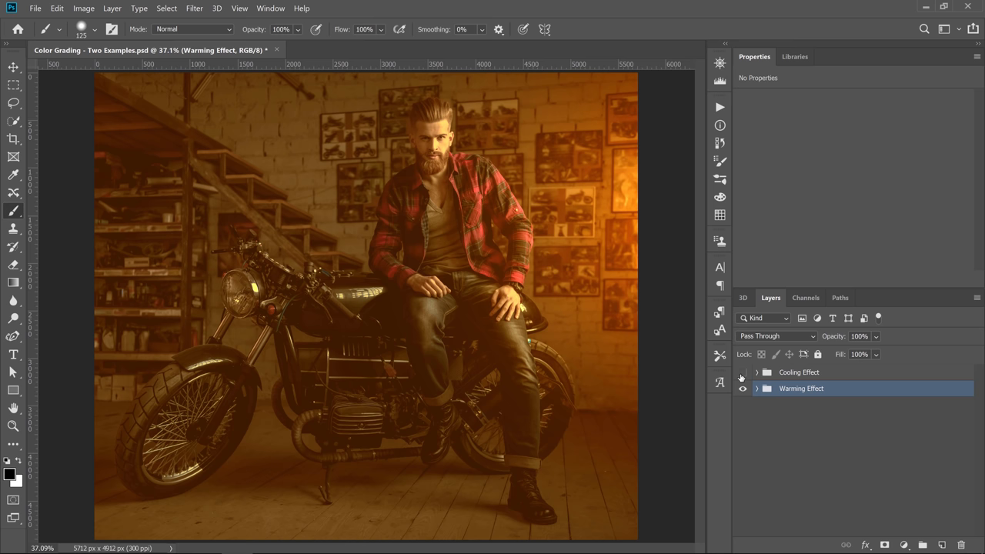
{"action": "left_click", "coordinate": [742, 373]}
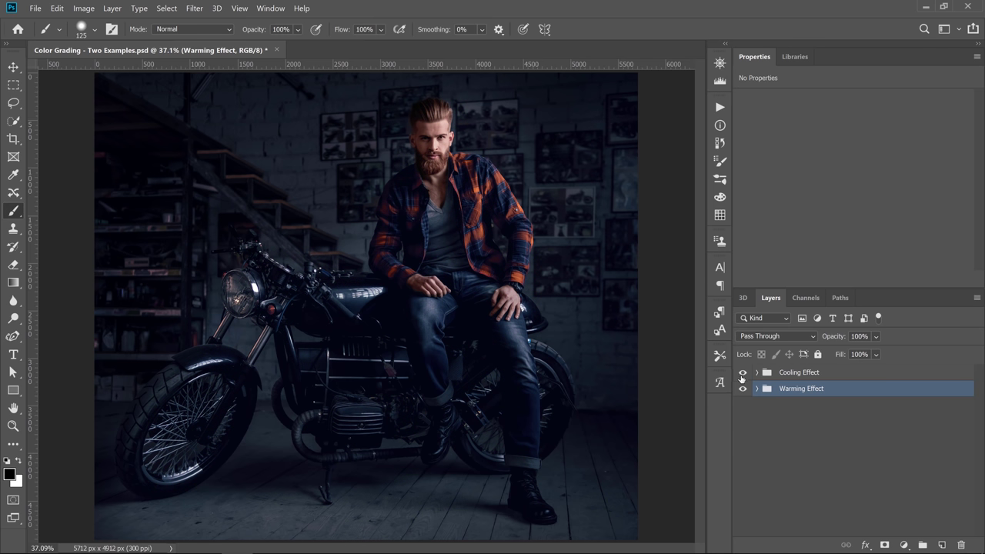
{"action": "left_click", "coordinate": [742, 373]}
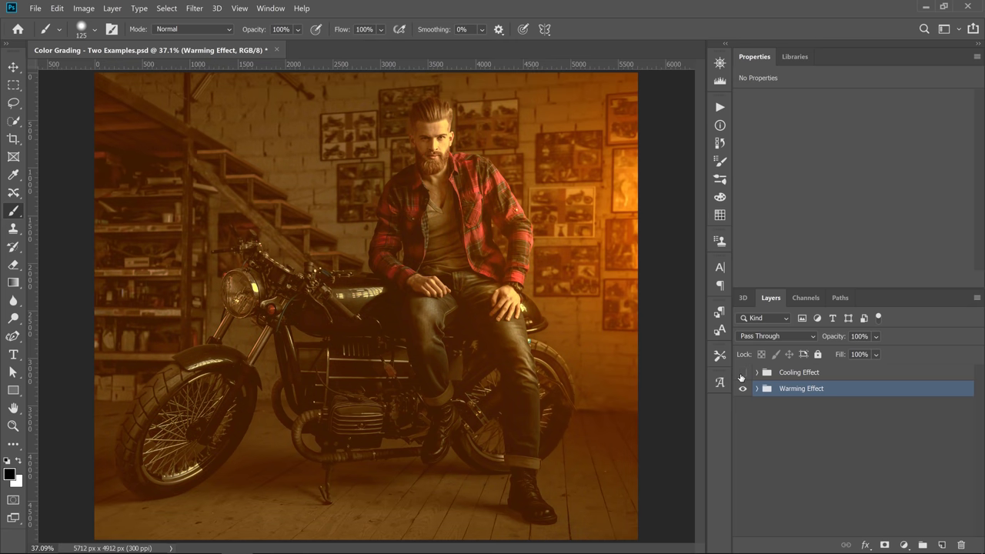